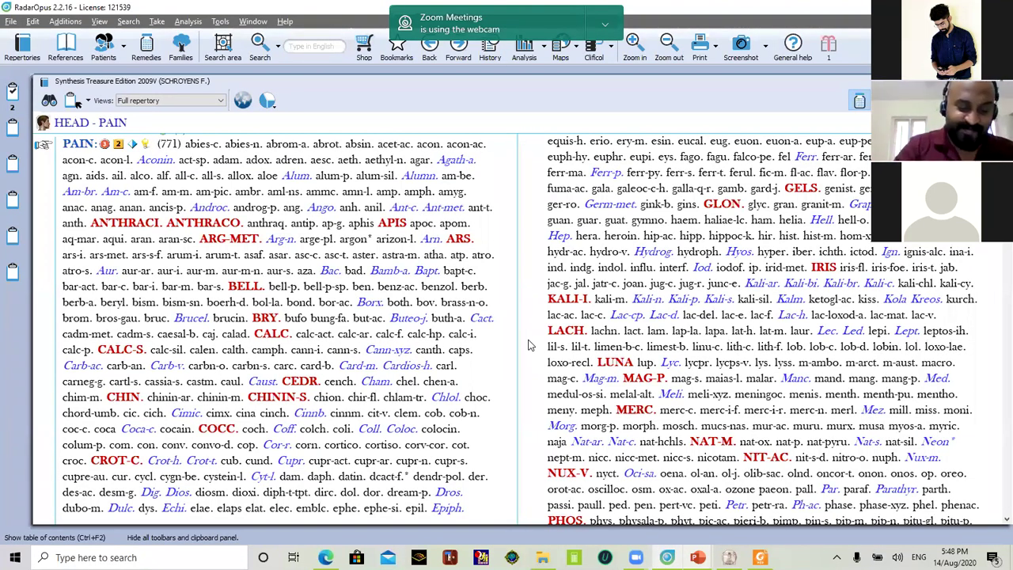
Open the repertory rubric GENERALS - FOOD AND DRINKS - cold drink, cold water - desire
text(gen)
key(Return)
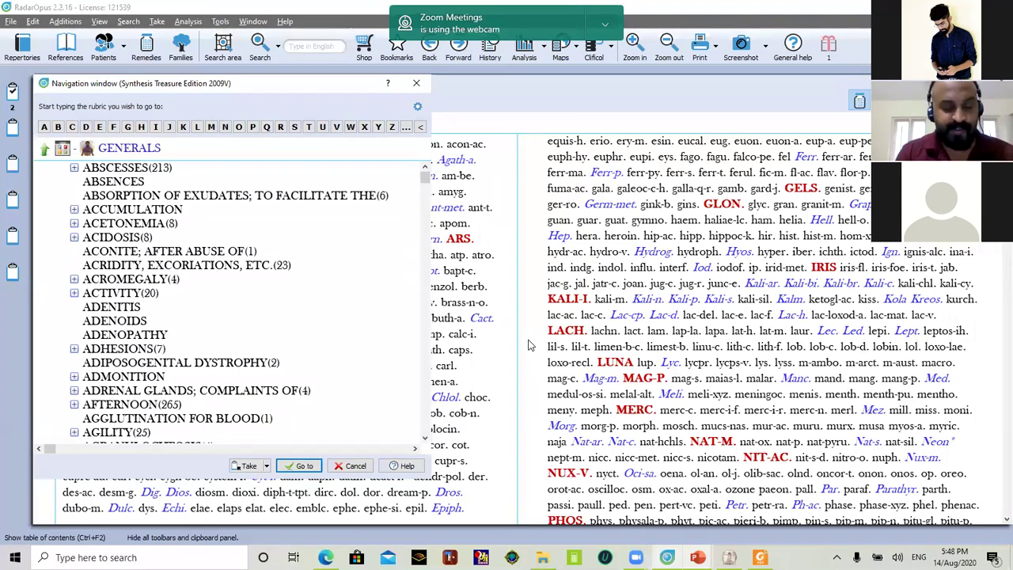
text(food)
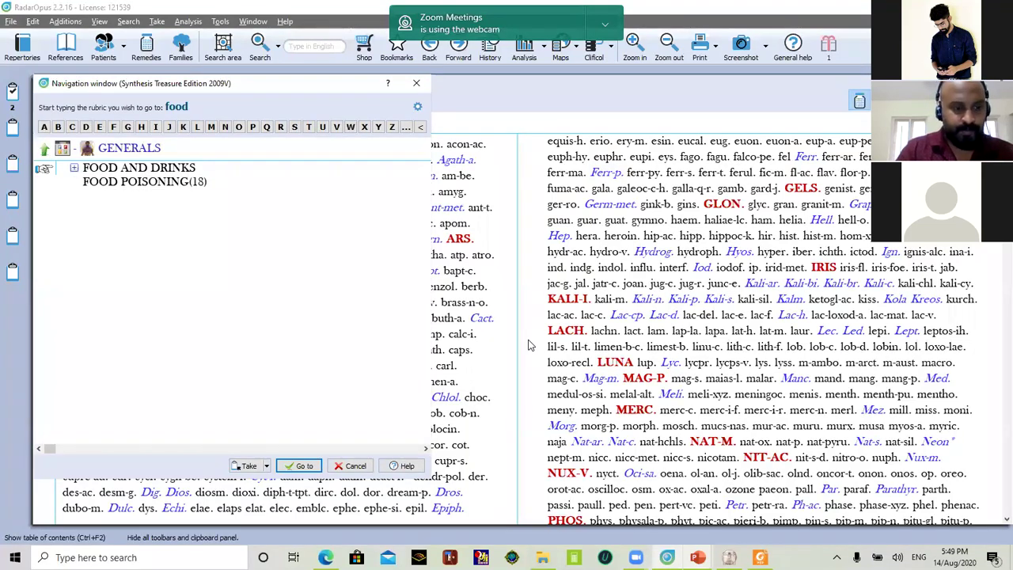
key(Return)
text(cold)
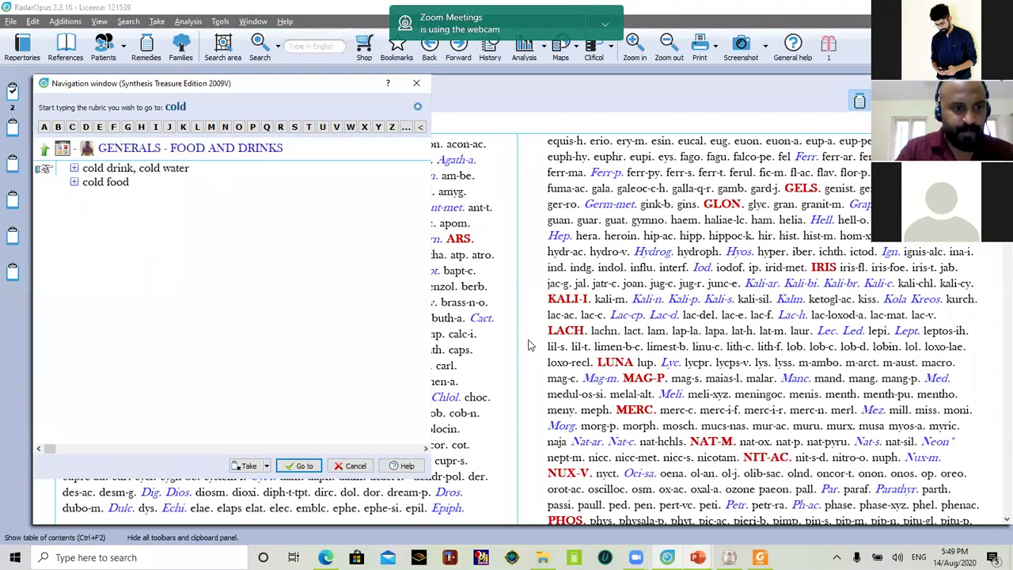
key(Return)
text(desire)
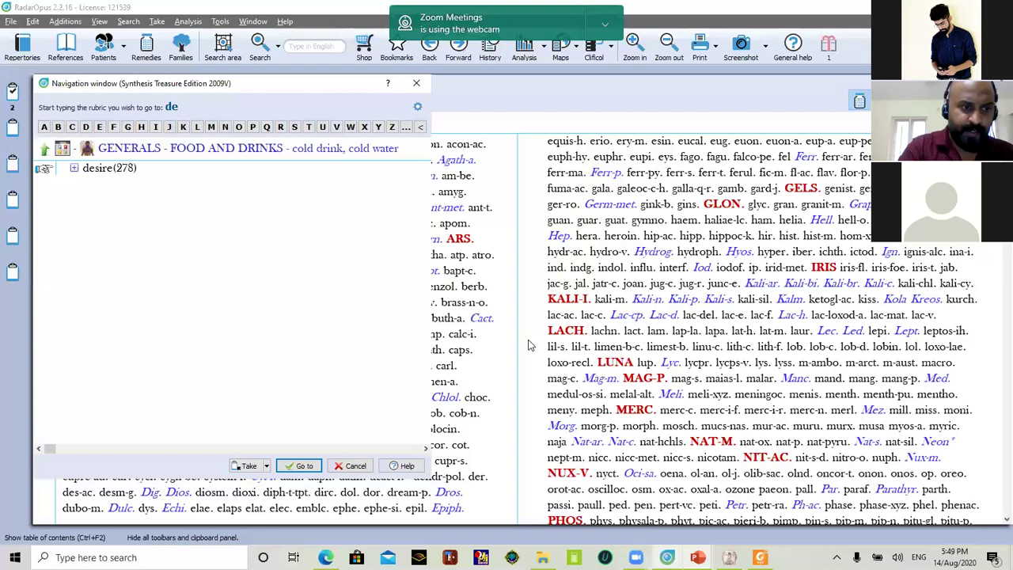
key(Return)
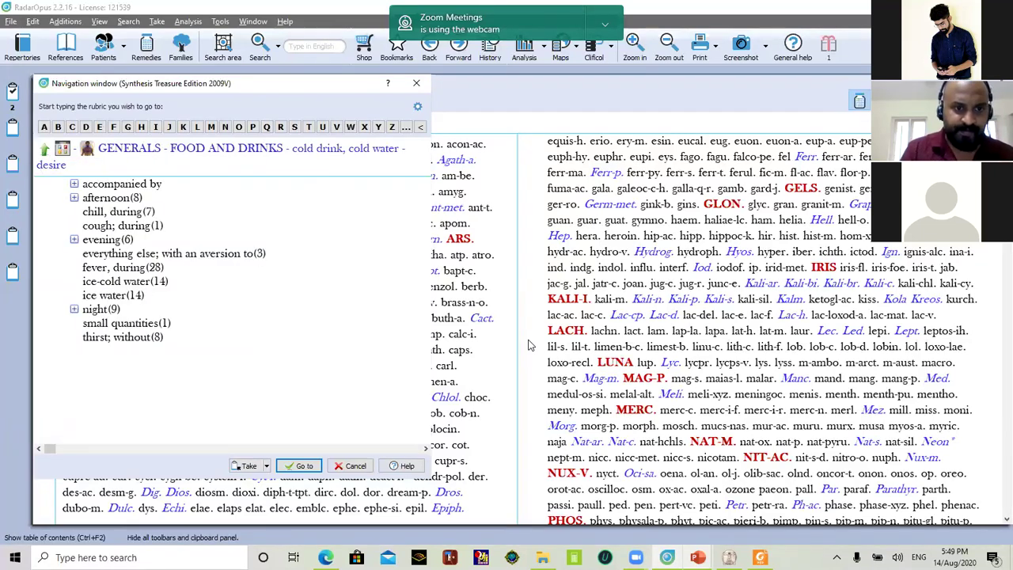
key(Return)
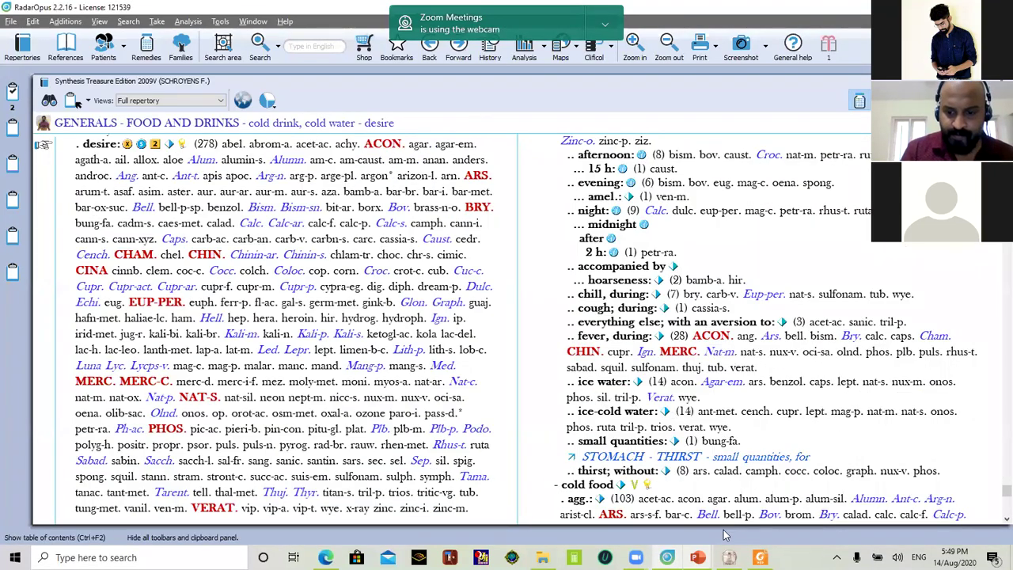
Check the Acute Bronchitis case PDF, and take the rubric for desire for cold drinks with intensity 2
mouse_move(728, 557)
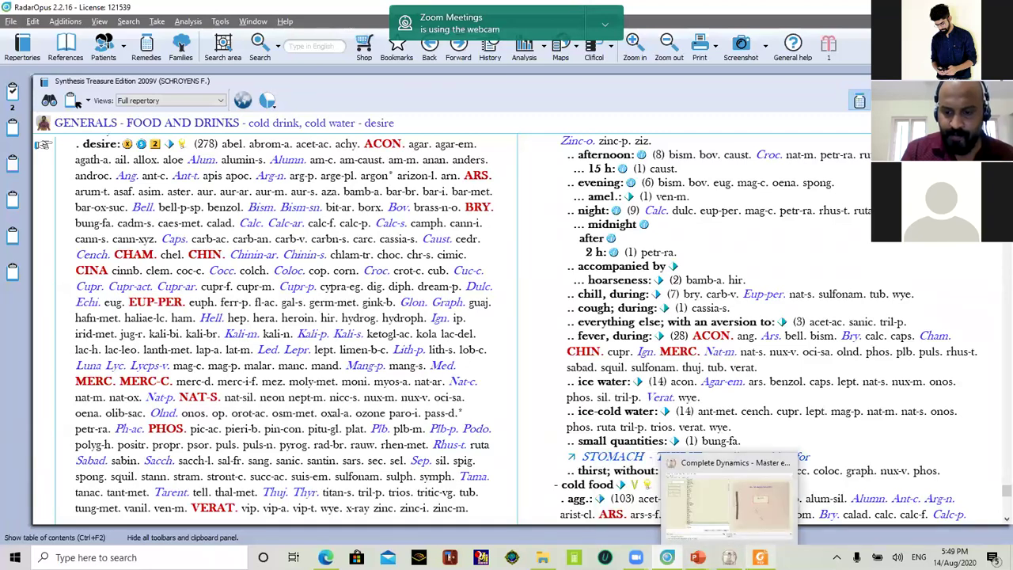
click(760, 557)
key(alt+Tab)
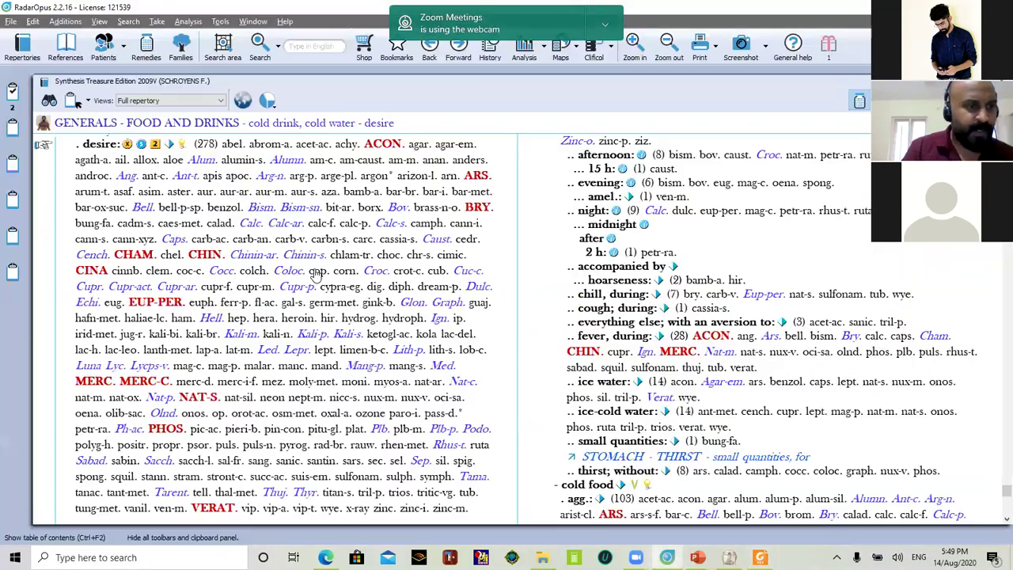
right_click(100, 148)
mouse_move(190, 185)
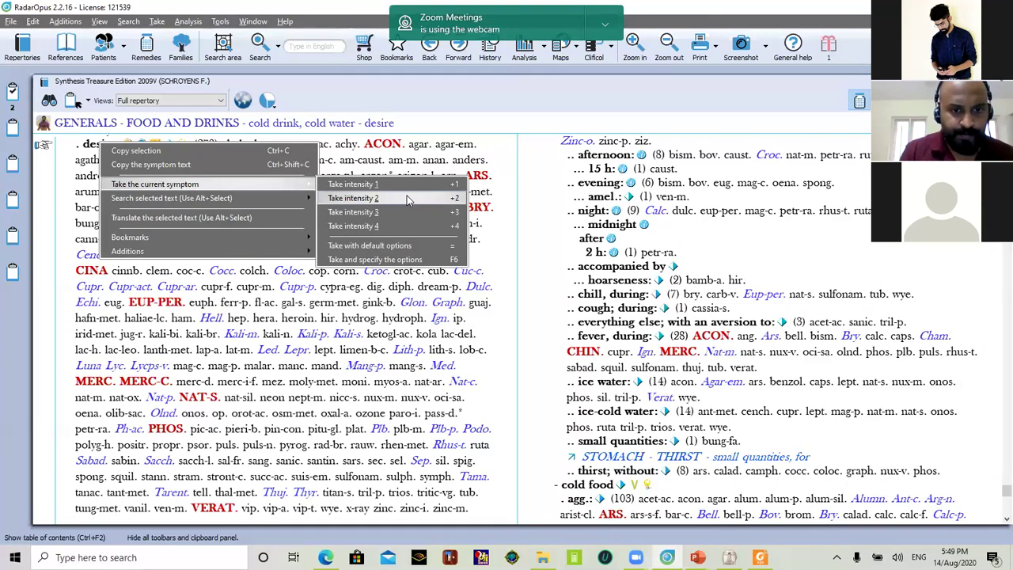
click(408, 198)
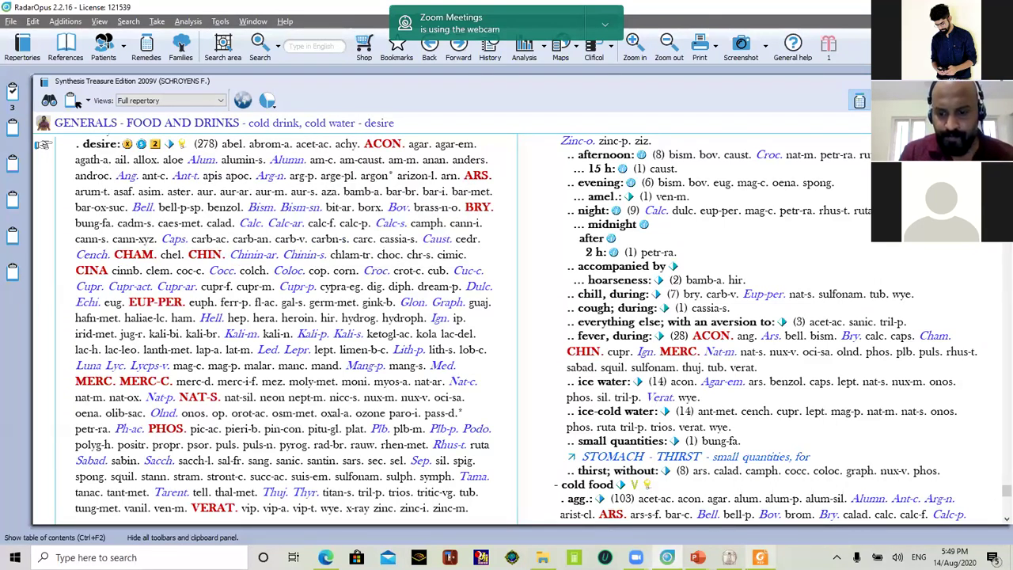
Read the symptoms in the Acute Bronchitis case PDF, and open the RadarOpus rubric STOMACH - VOMITING - incessant
click(759, 557)
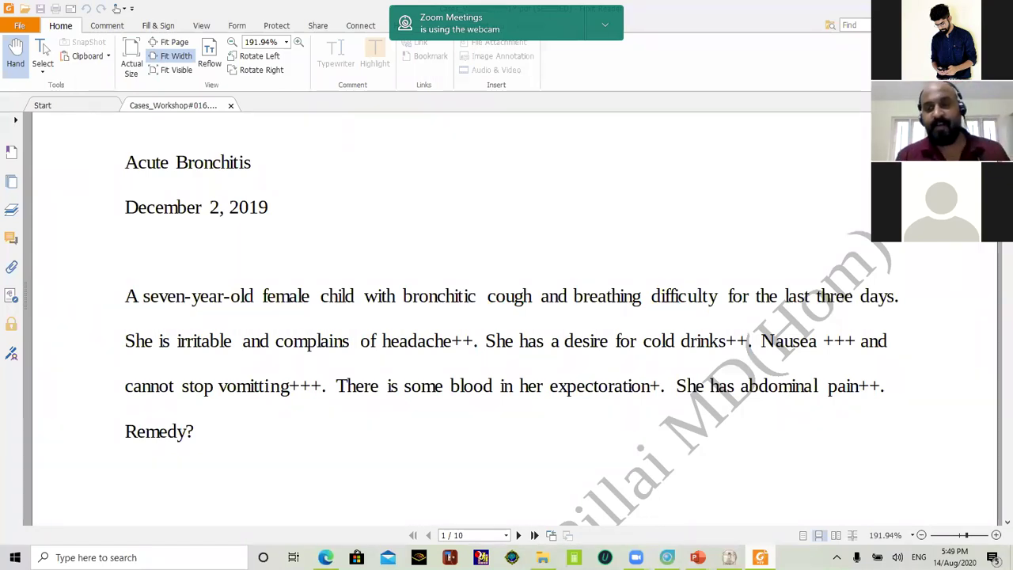
key(alt+Tab)
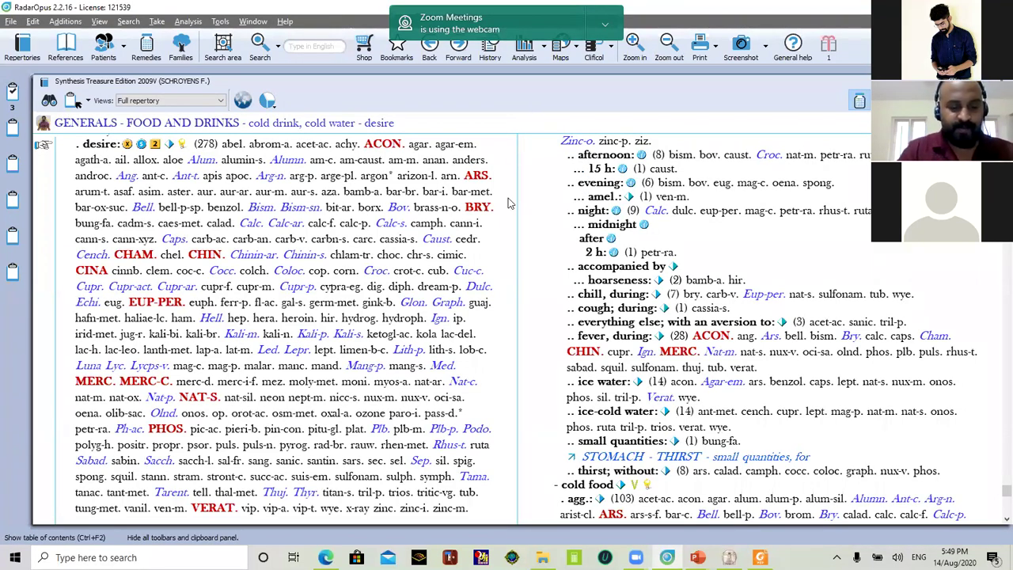
text(stomac)
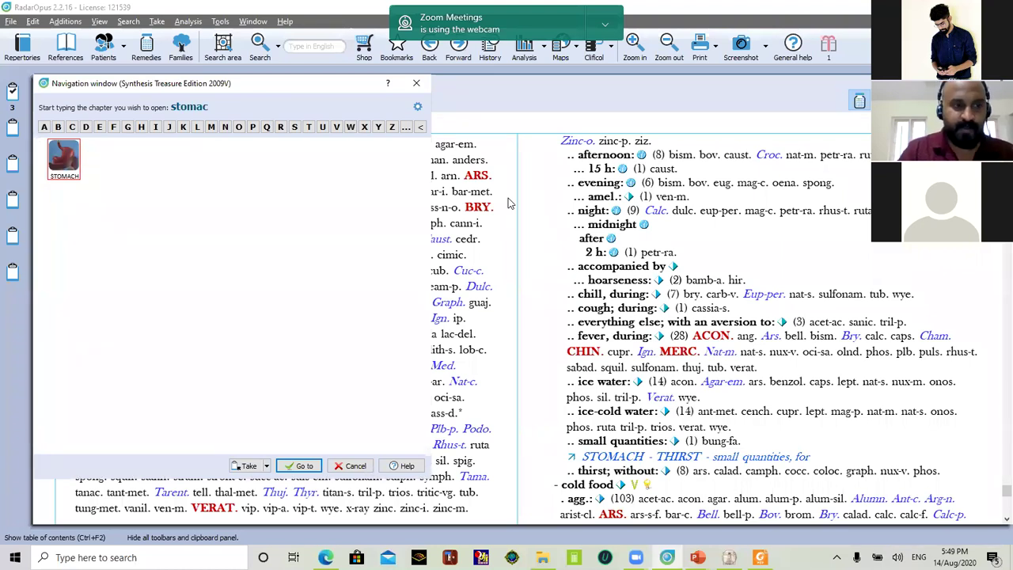
key(Return)
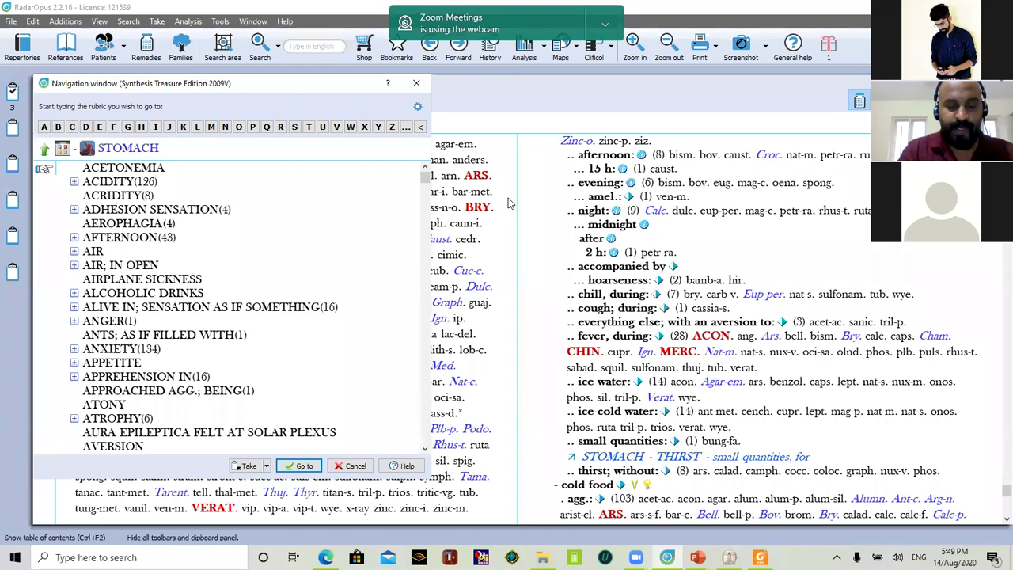
text(vomit)
key(Return)
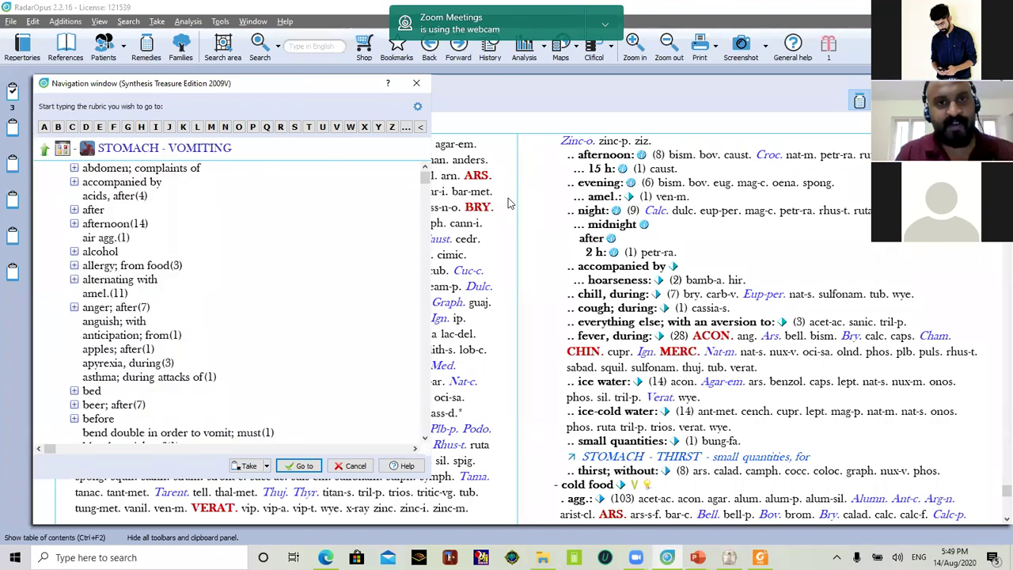
text(ince)
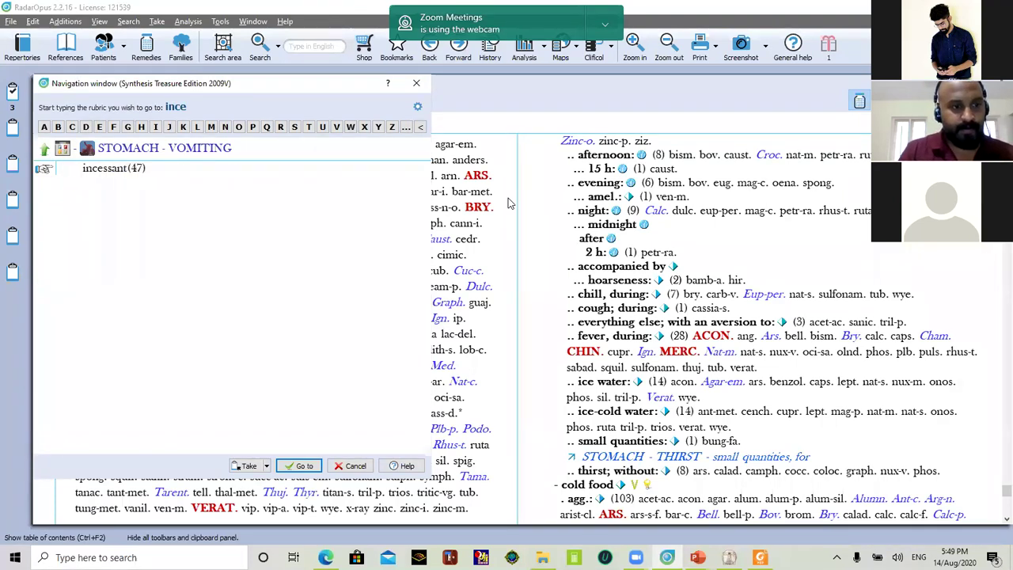
key(Return)
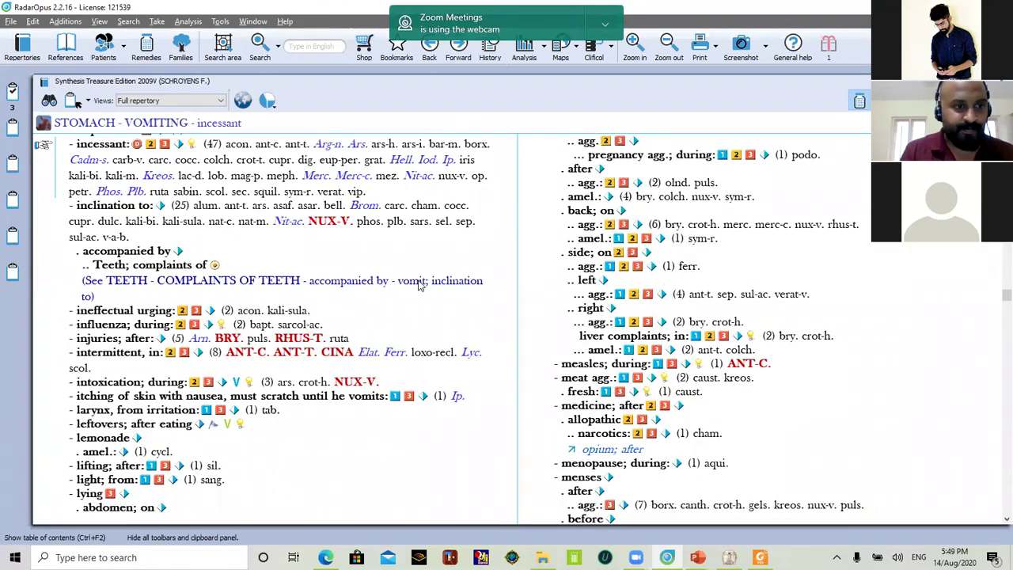
Check how the vomiting is graded in the case PDF, and take the incessant vomiting rubric in RadarOpus
click(760, 557)
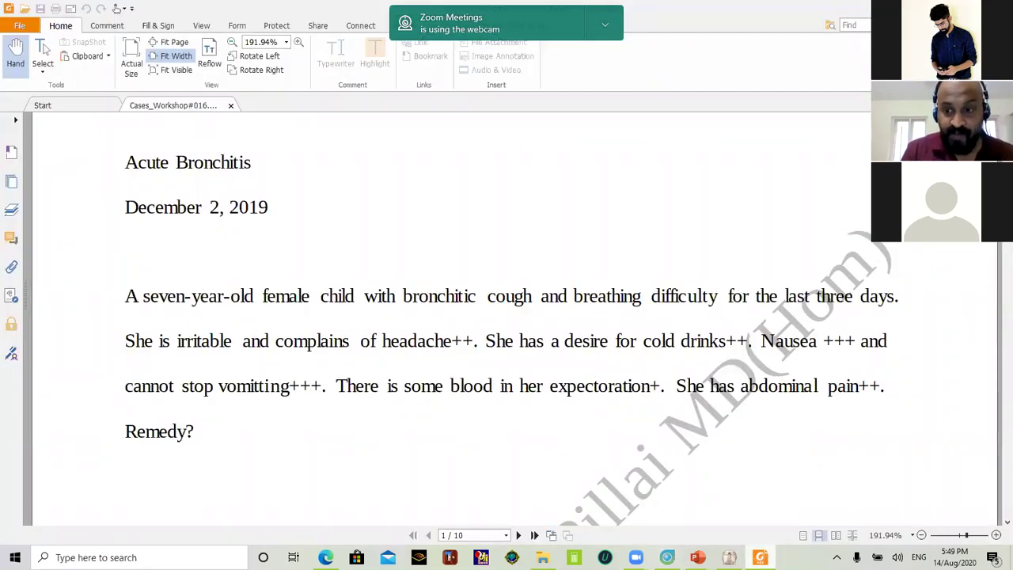
key(alt+Tab)
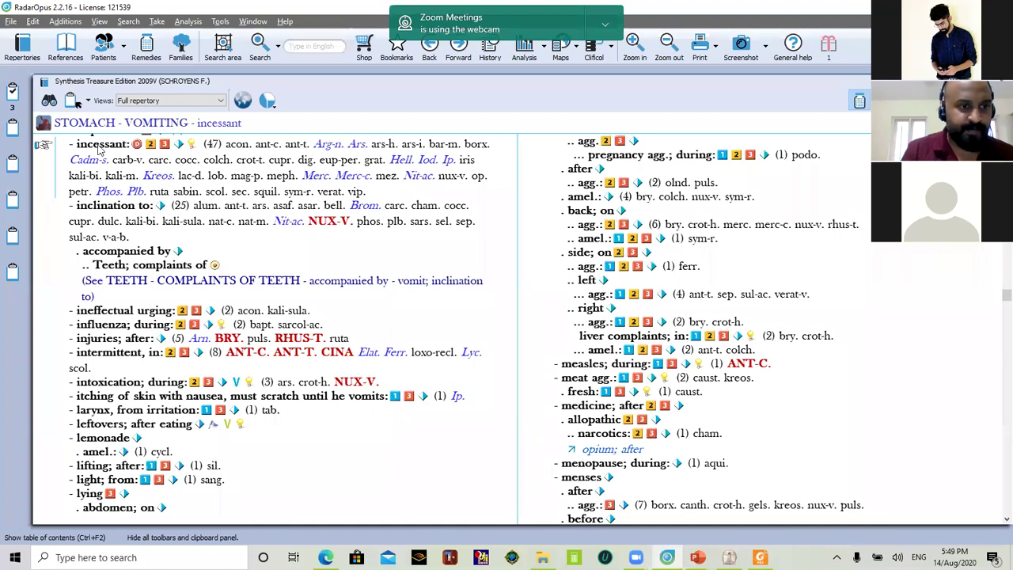
right_click(99, 146)
mouse_move(185, 190)
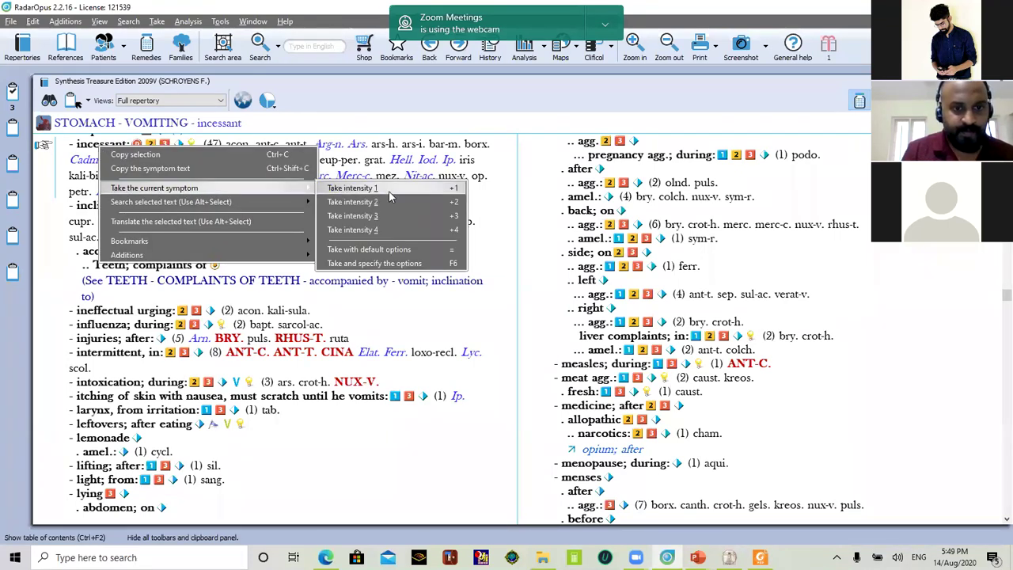
key(Return)
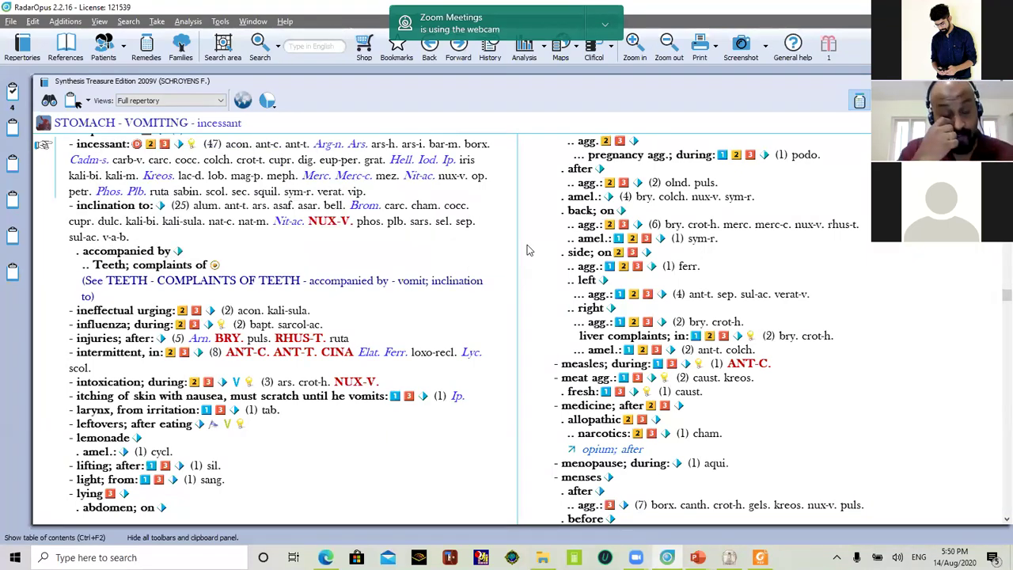
Open the rubric STOMACH - NAUSEA and take it with intensity 3
text(stomach)
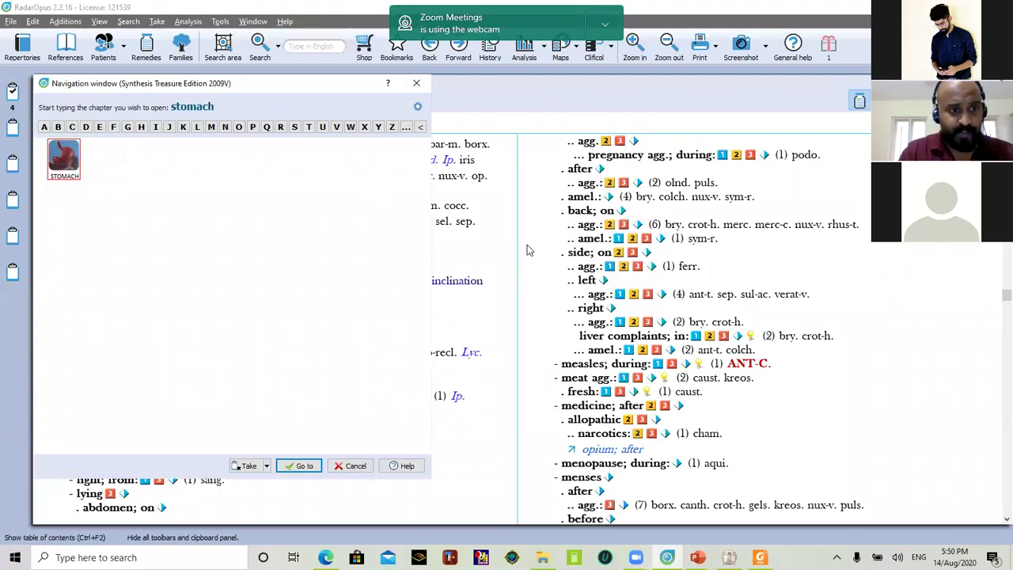
key(Return)
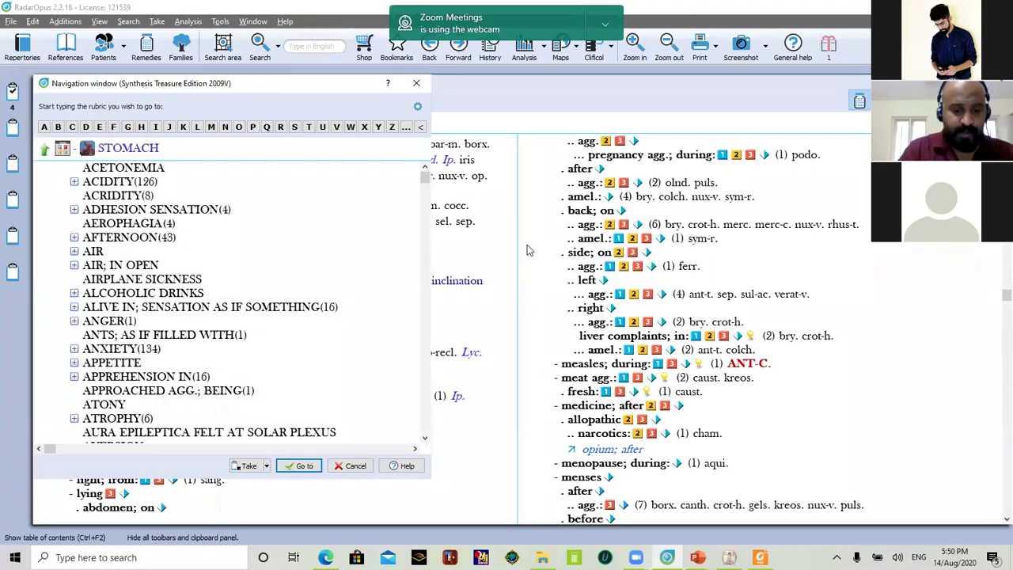
text(nausea)
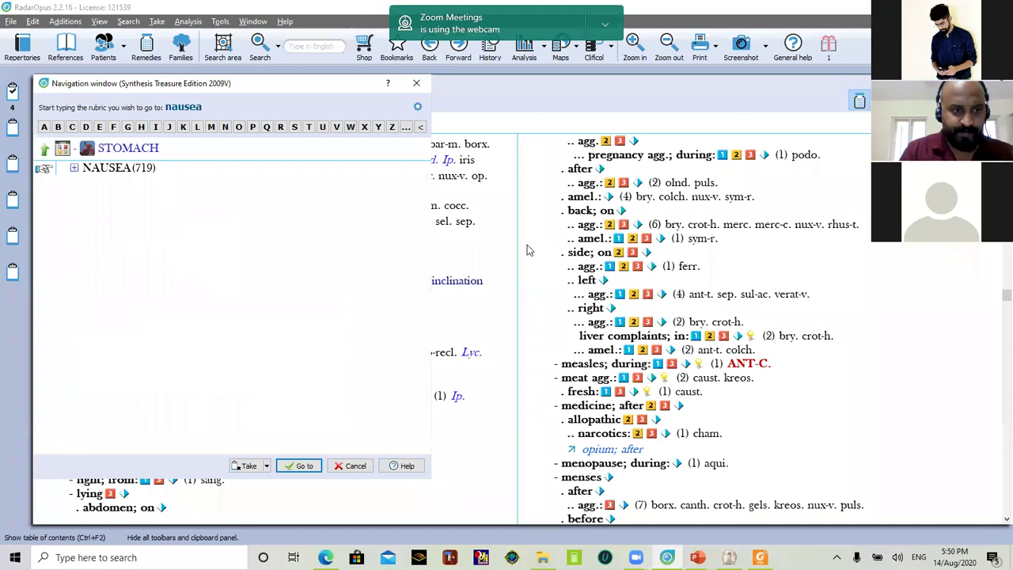
key(Return)
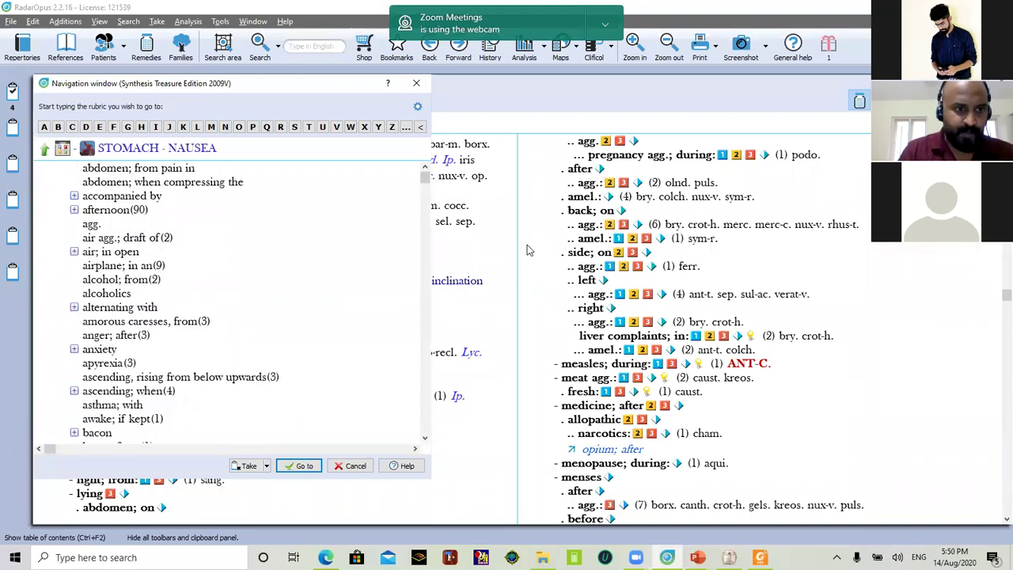
key(Return)
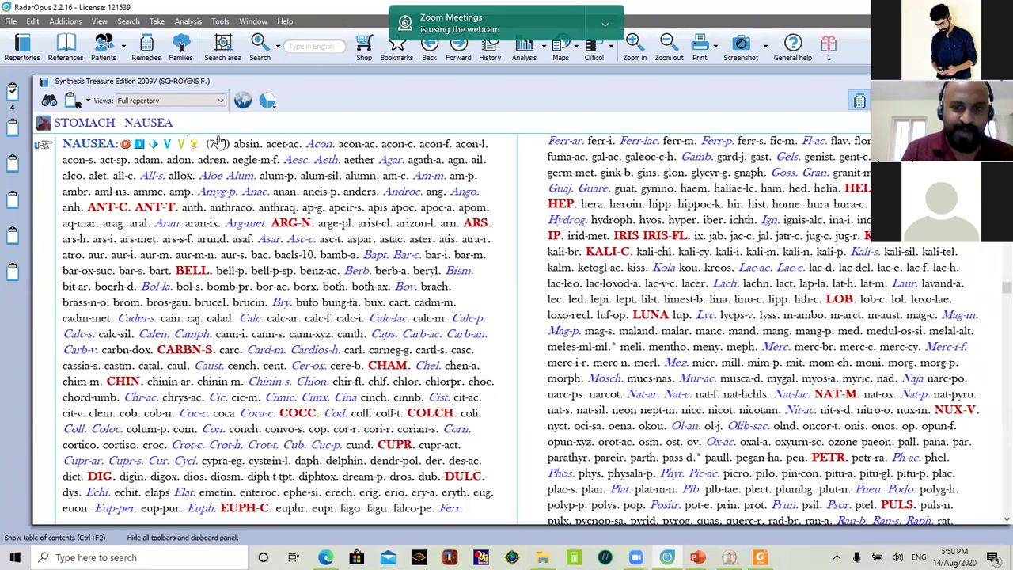
right_click(101, 146)
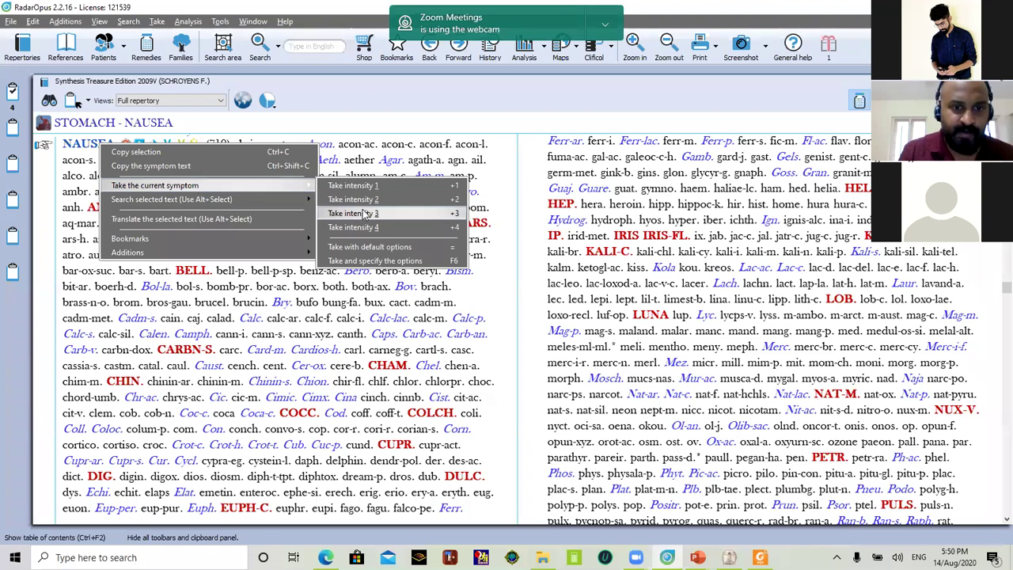
click(365, 214)
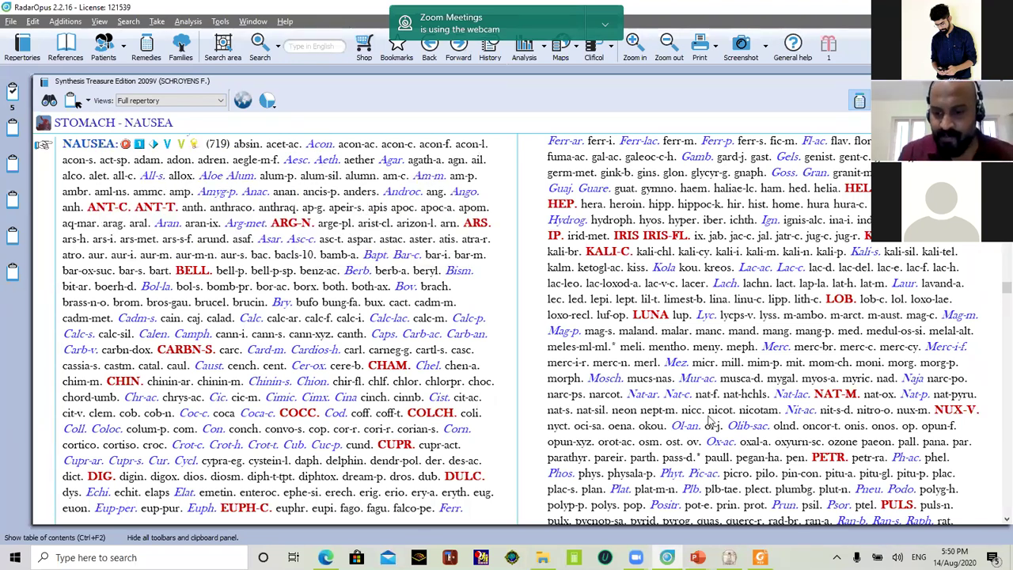
Check the expectoration symptom in the Acute Bronchitis case PDF, and open the RadarOpus rubric EXPECTORATION - BLOODY
key(alt+Tab)
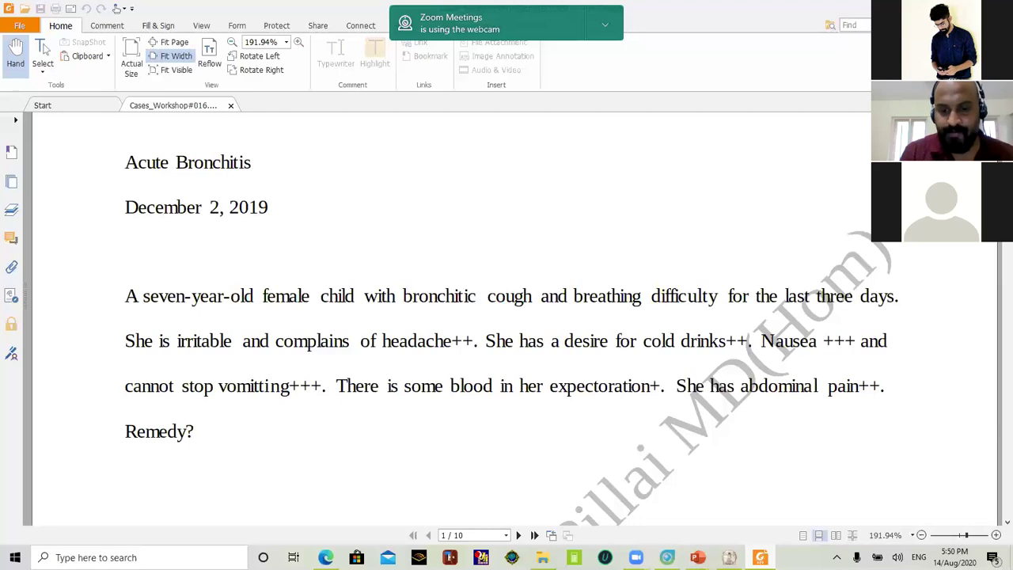
key(alt+Tab)
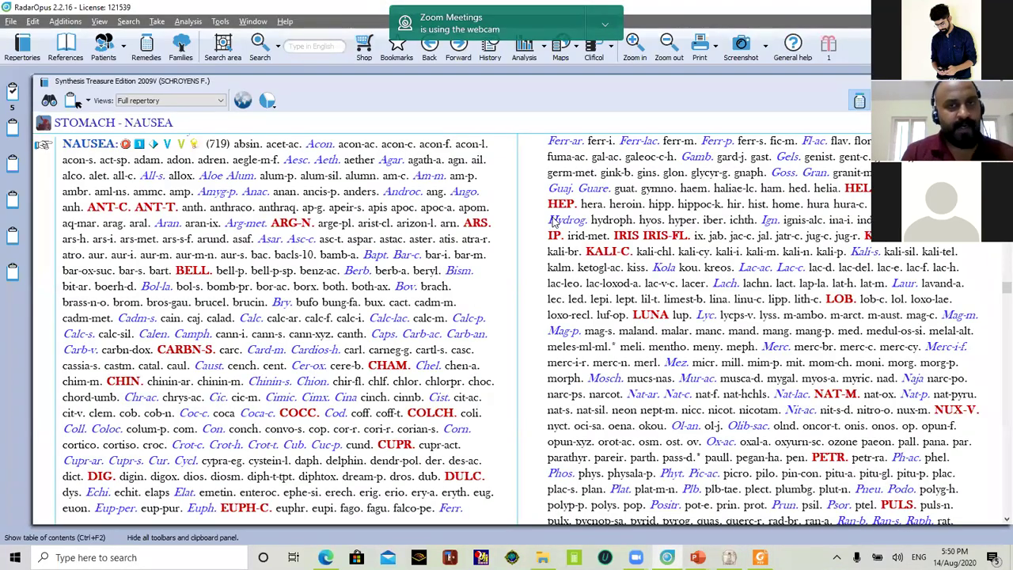
mouse_move(415, 206)
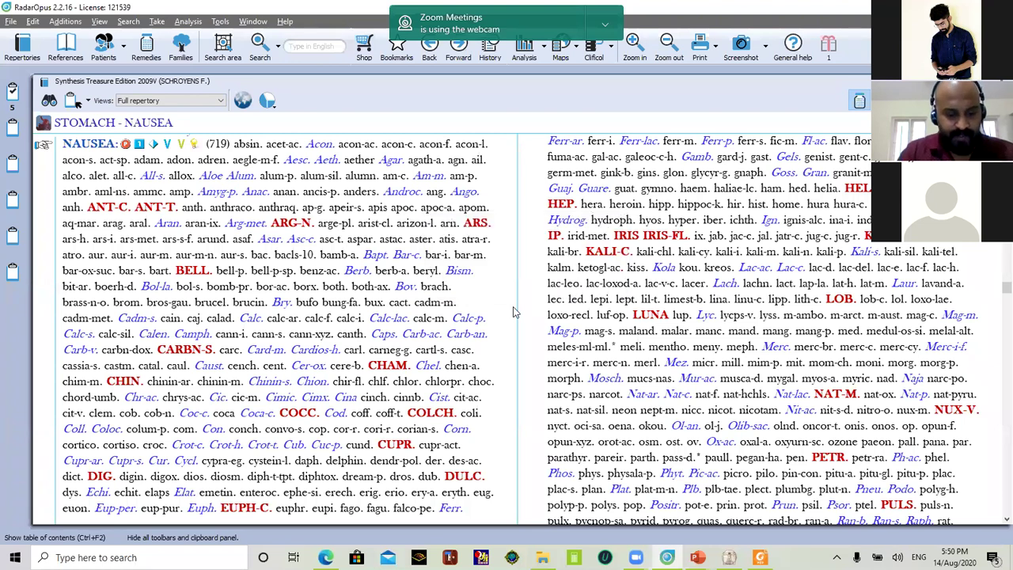
text(expec)
key(Return)
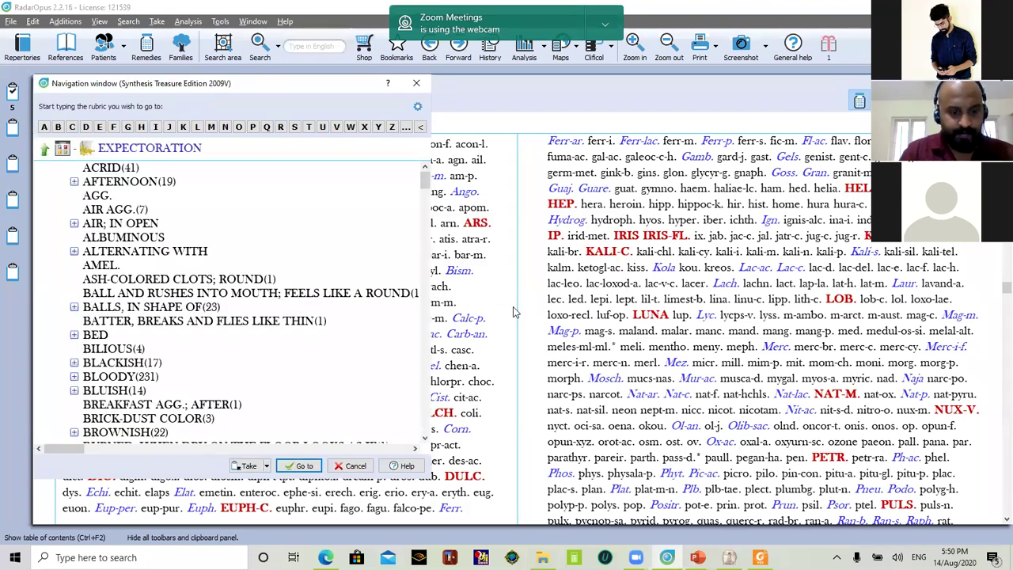
text(bl)
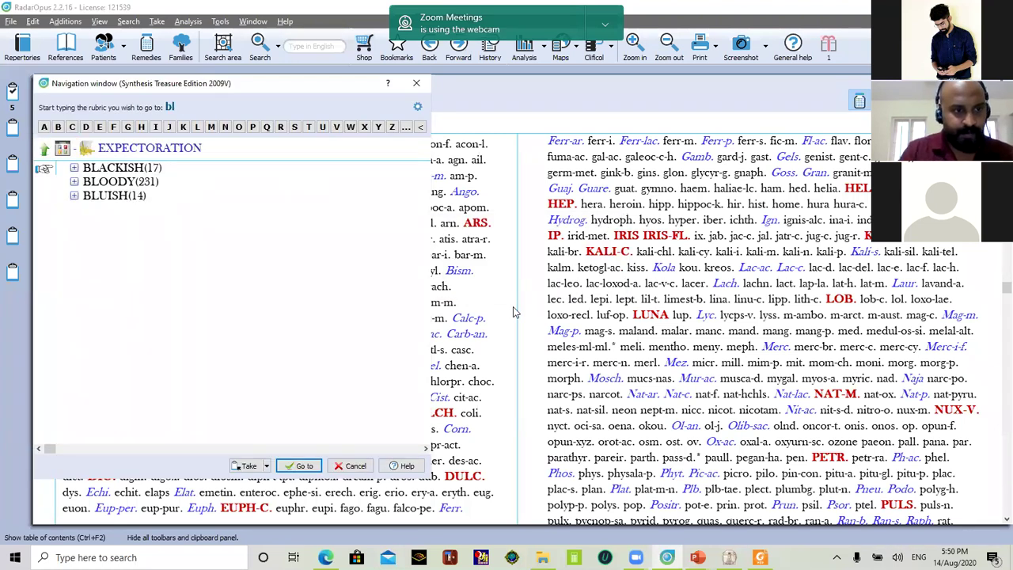
text(o)
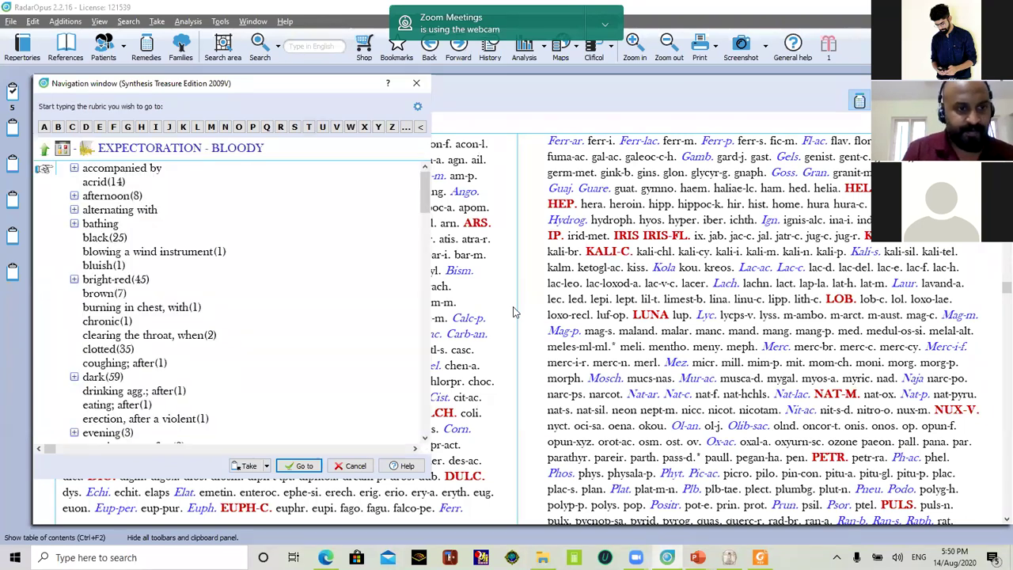
key(Return)
Take the bloody expectoration rubric into the clipboard with intensity 1
right_click(90, 147)
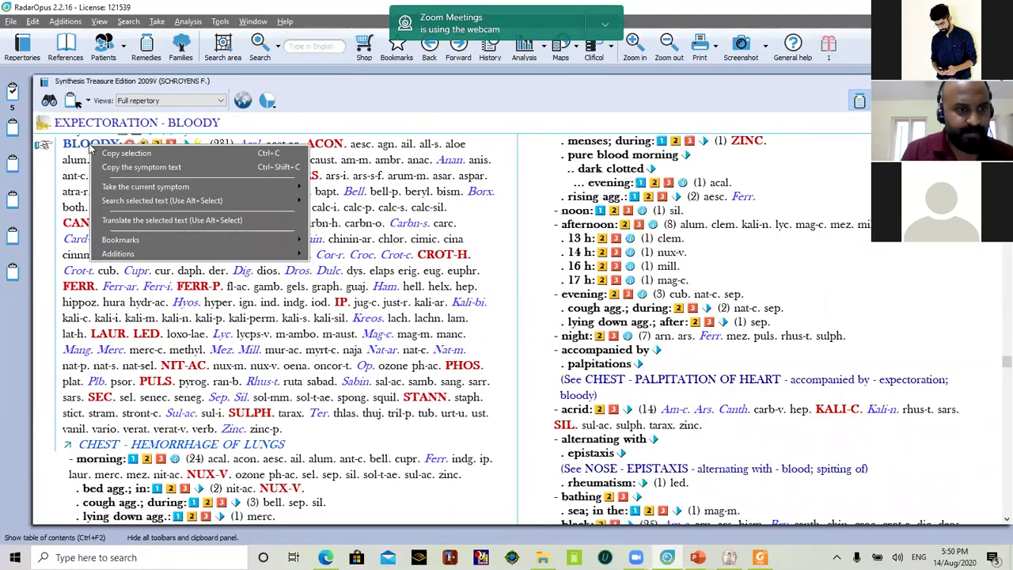
mouse_move(198, 187)
click(345, 192)
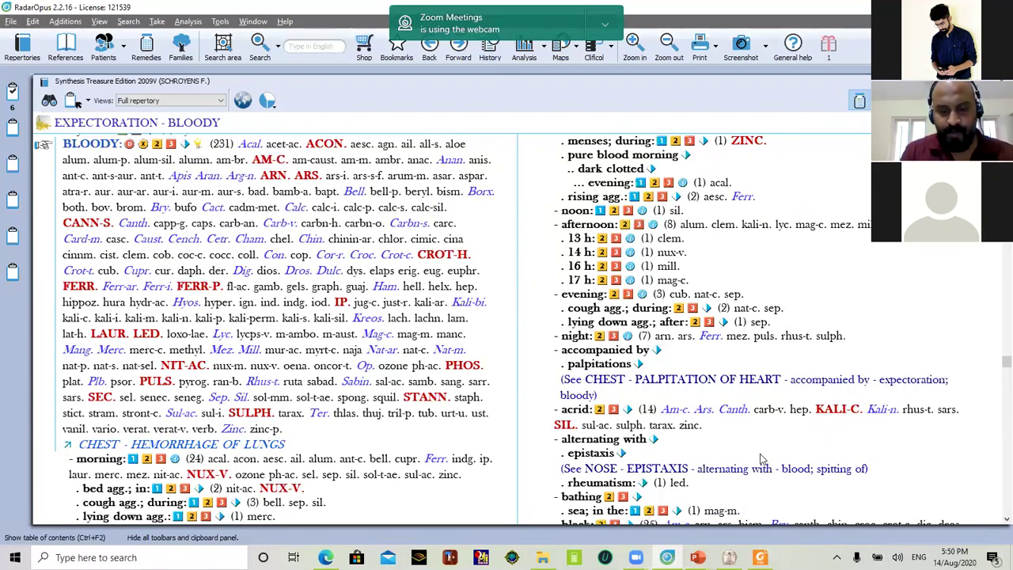
Browse the Synthesis repertory to the rubric ABDOMEN - PAIN
text(ab)
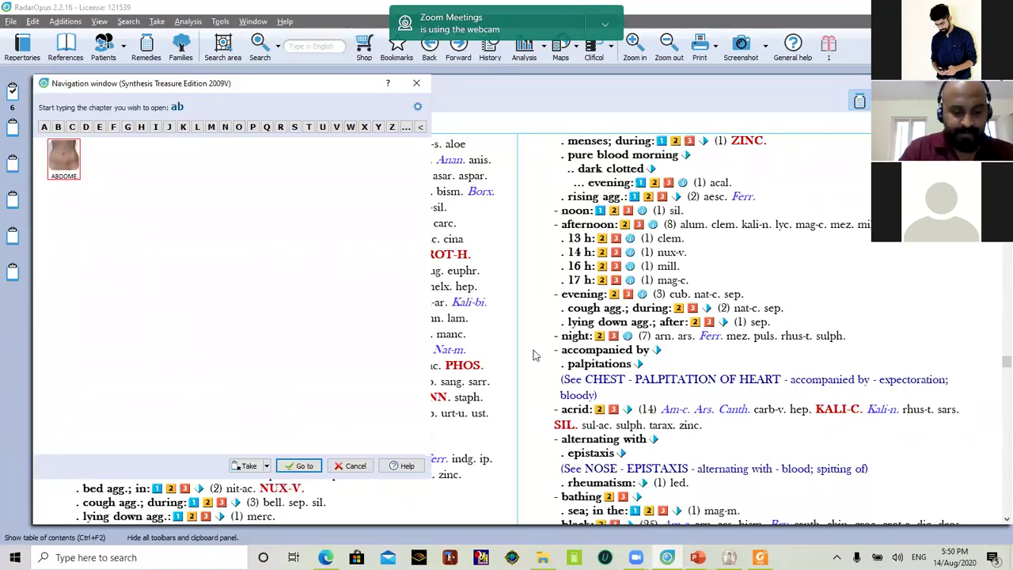
text(domen)
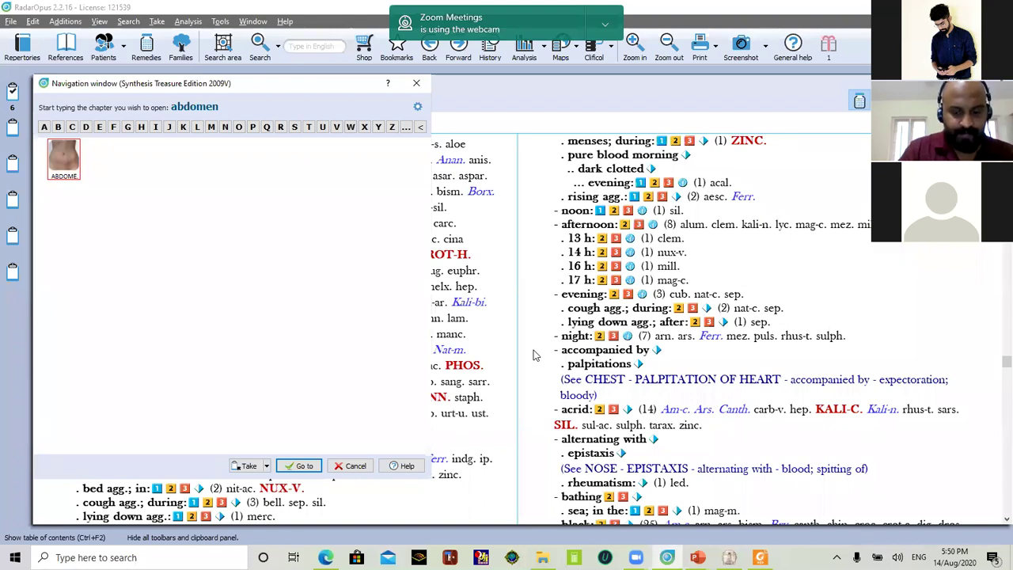
key(Return)
text(pain)
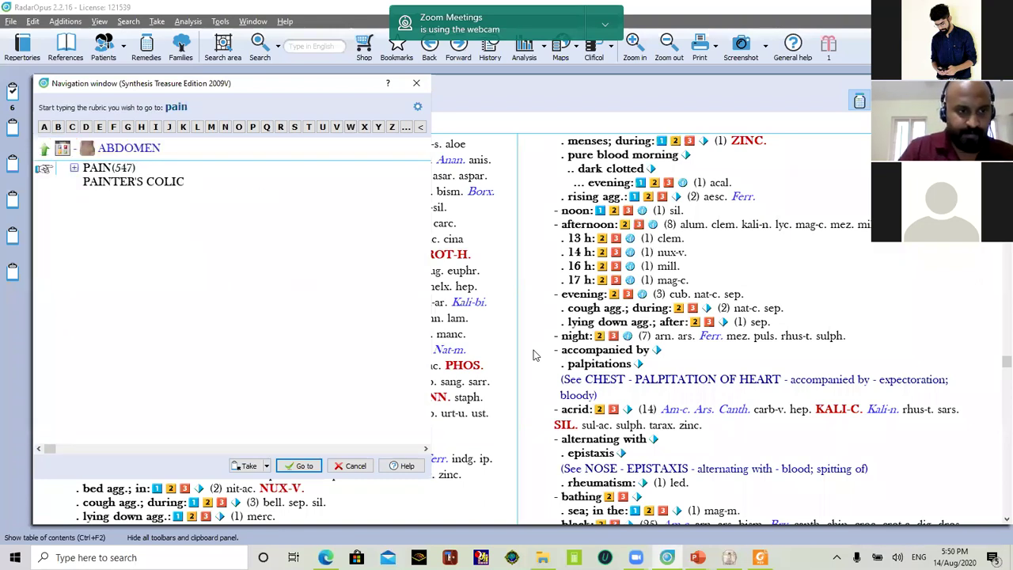
key(Return)
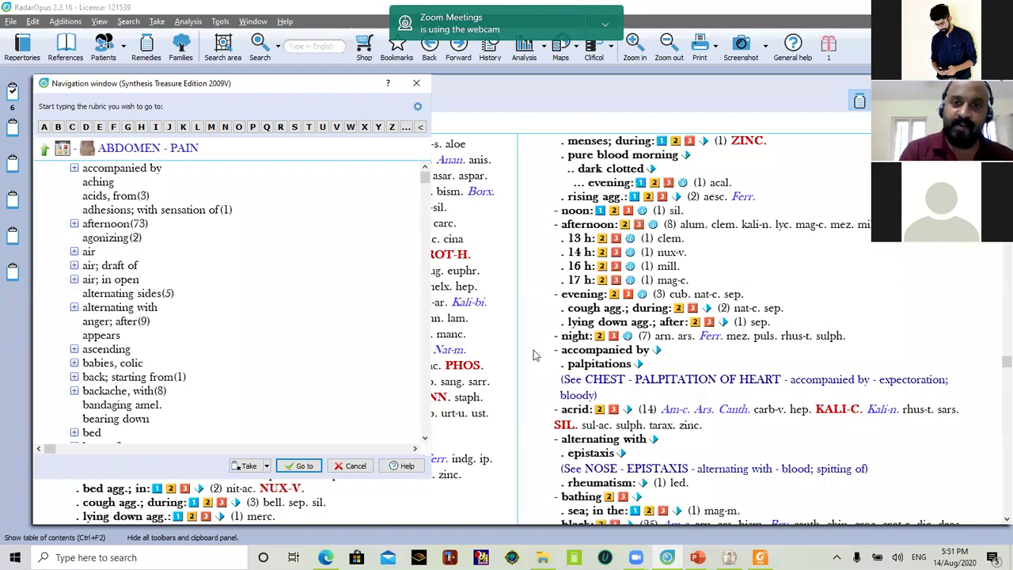
Look up abdominal pain accompanied by respiration - complaints, and open the corresponding rubric in the repertory
text(accom)
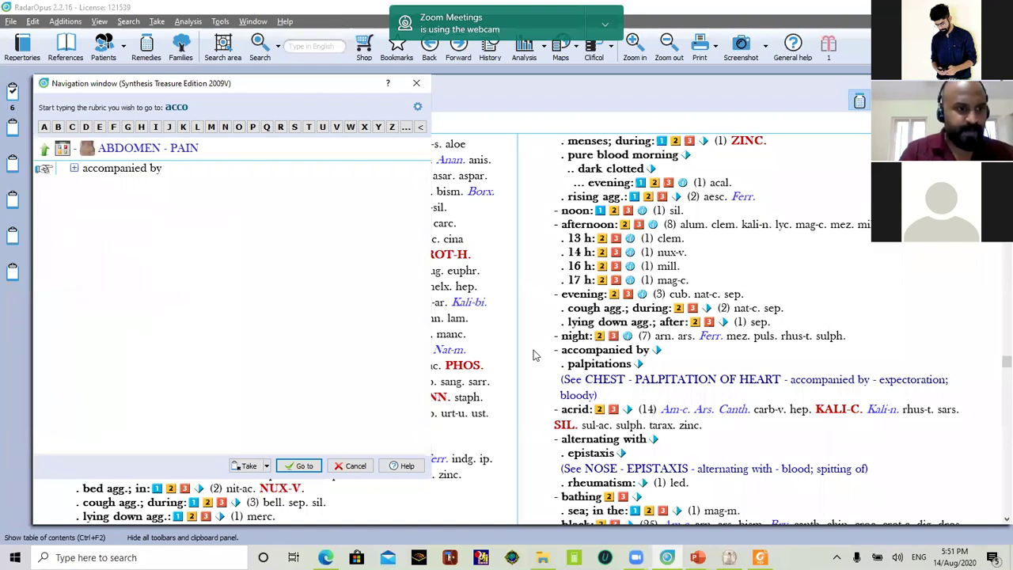
key(Return)
text(re)
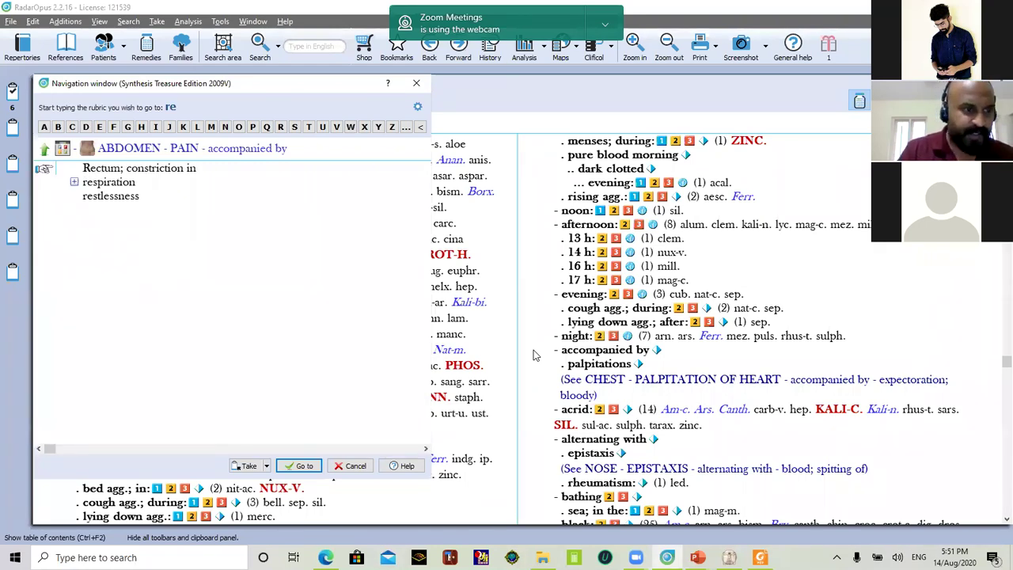
text(sp)
key(Return)
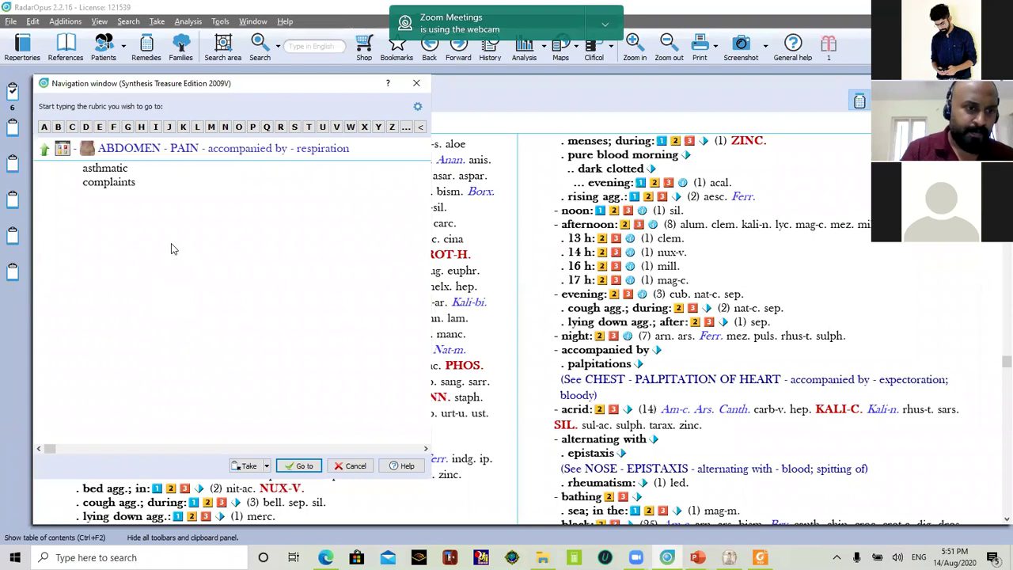
double_click(113, 190)
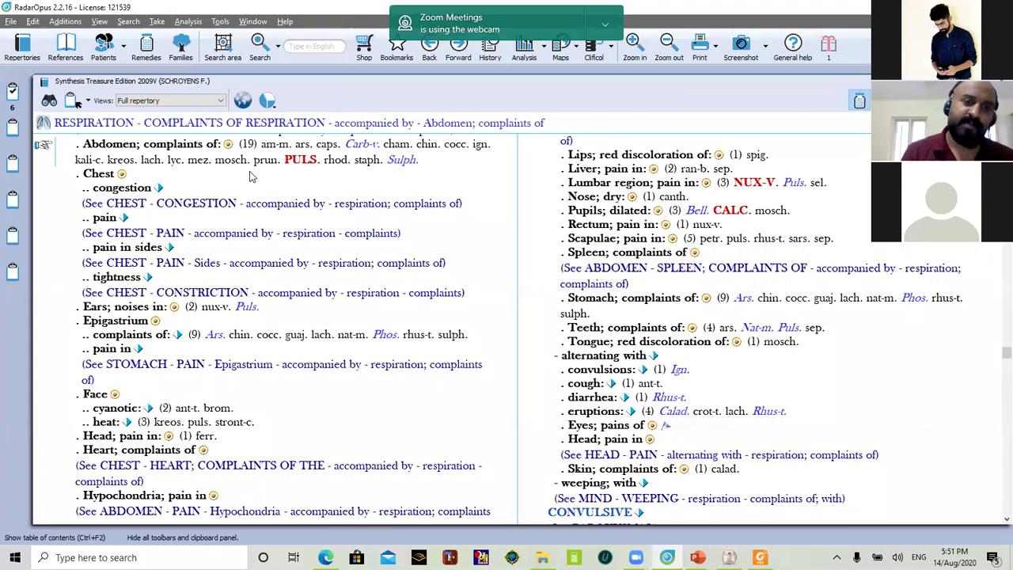
Show the analysis of the rubrics in Clipboard 1, and review the case in the Vithoulkas Expert System
click(12, 93)
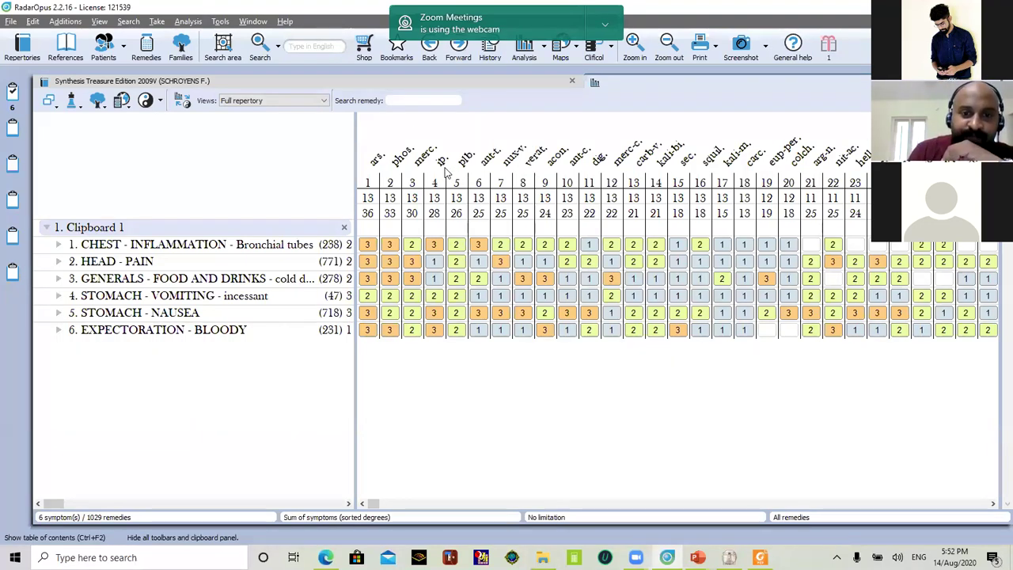
double_click(378, 160)
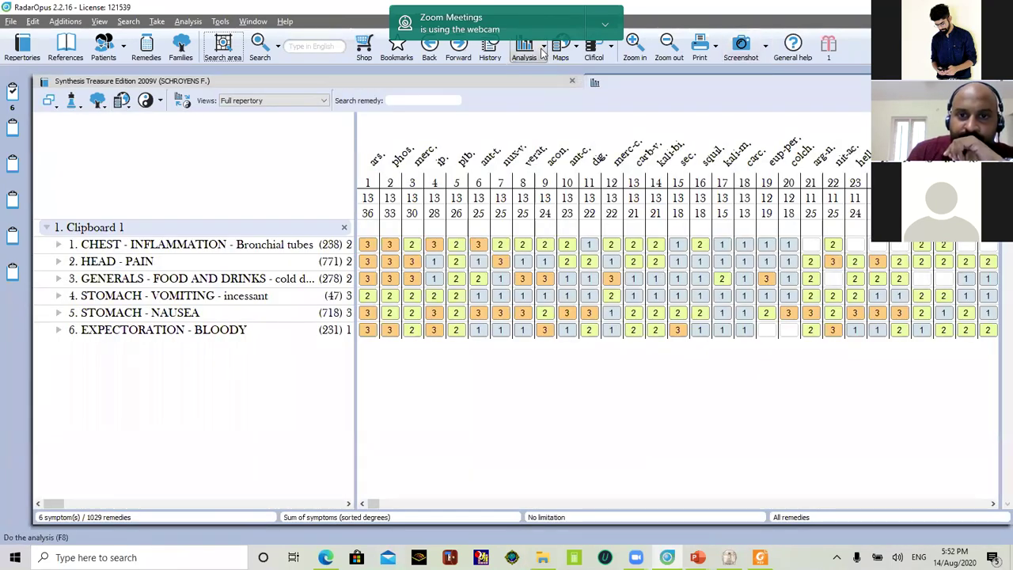
click(543, 52)
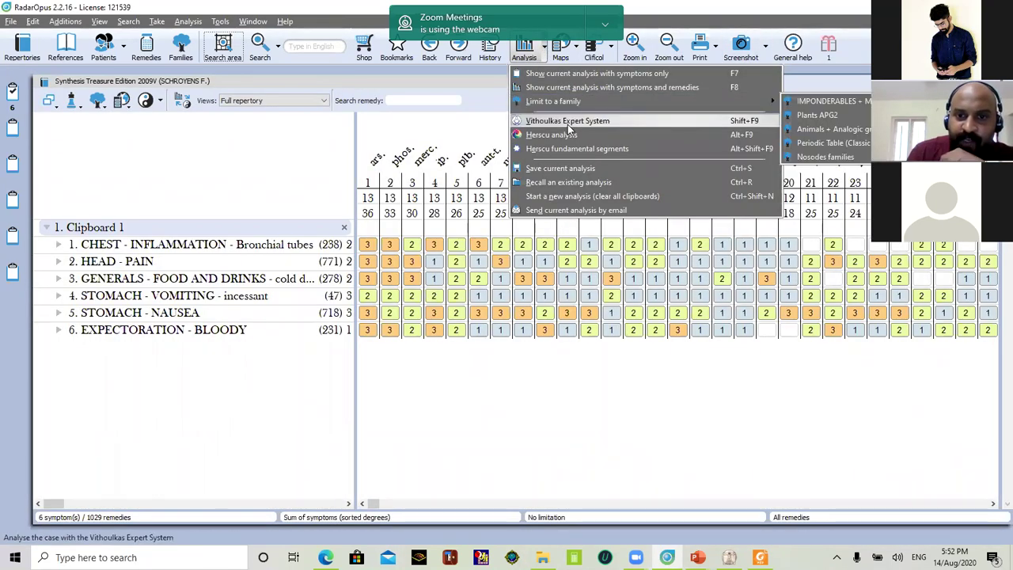
click(567, 121)
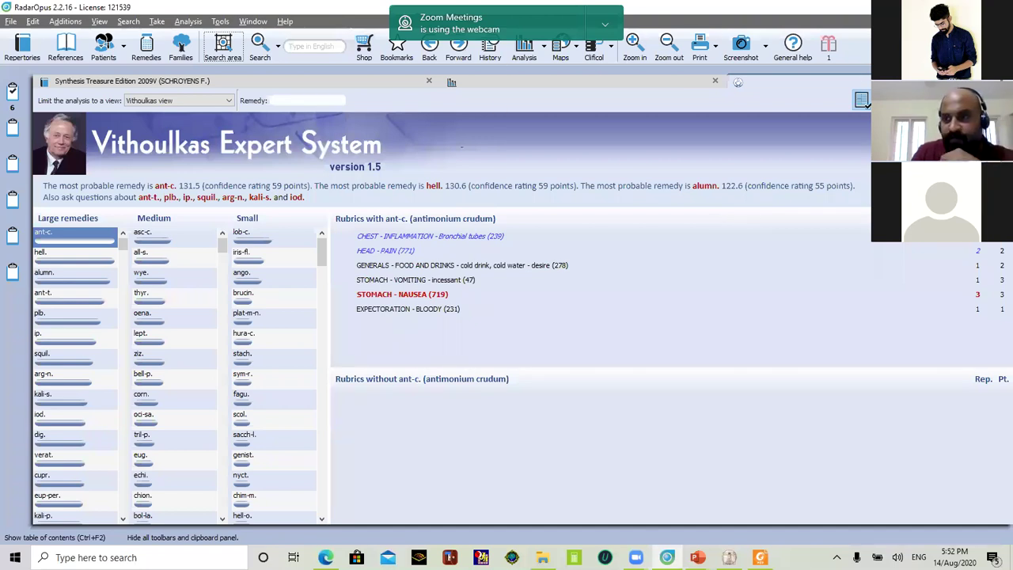
key(Escape)
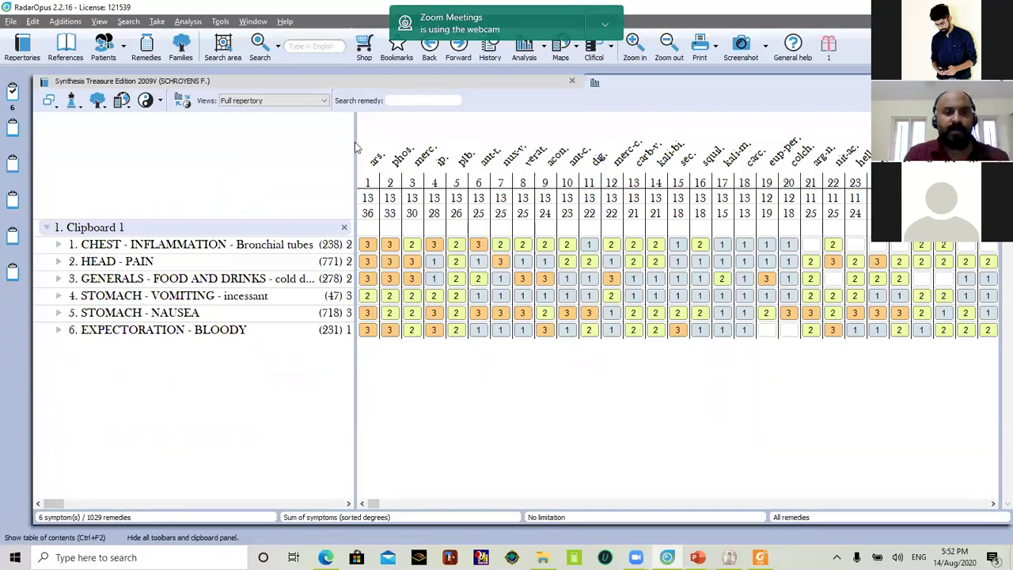
Open the remedy Arsenicum album from the analysis, and search for it in all Keynotes references
double_click(376, 162)
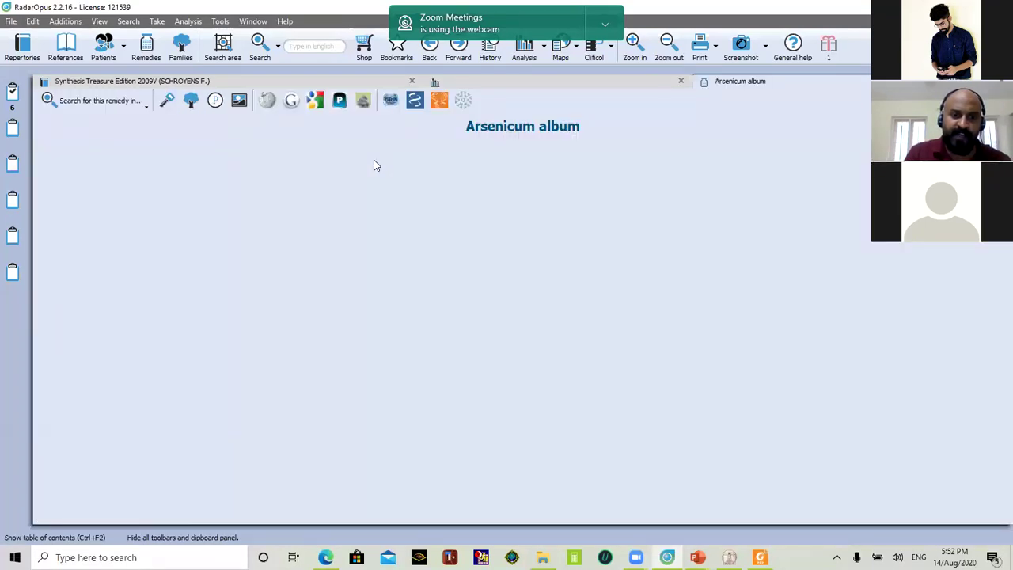
click(137, 103)
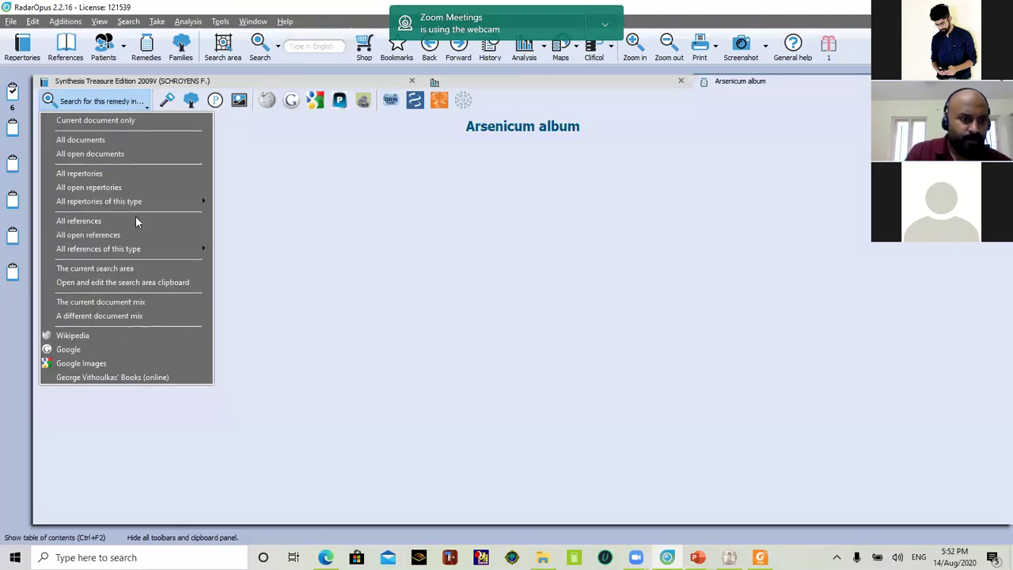
mouse_move(116, 250)
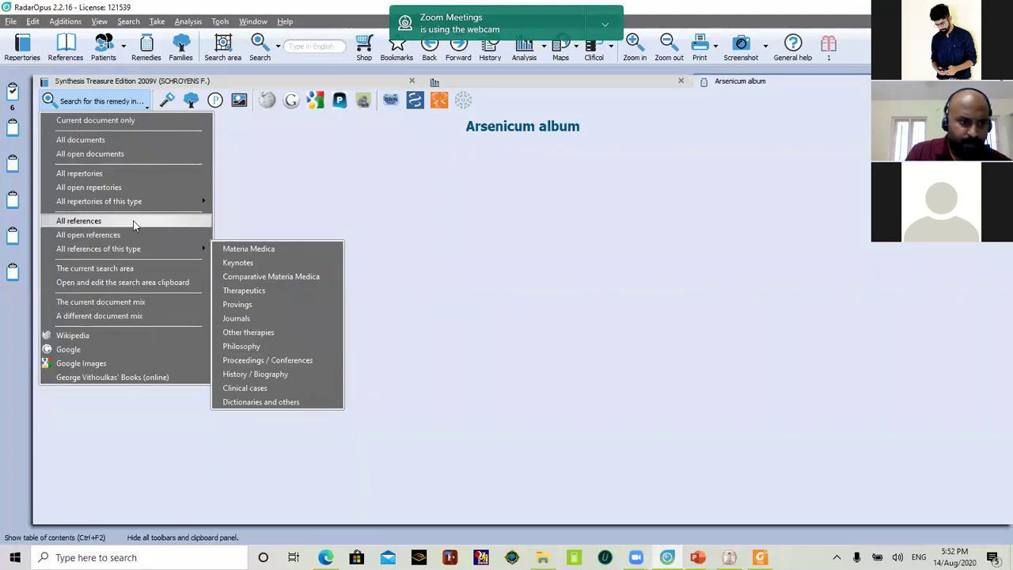
mouse_move(145, 204)
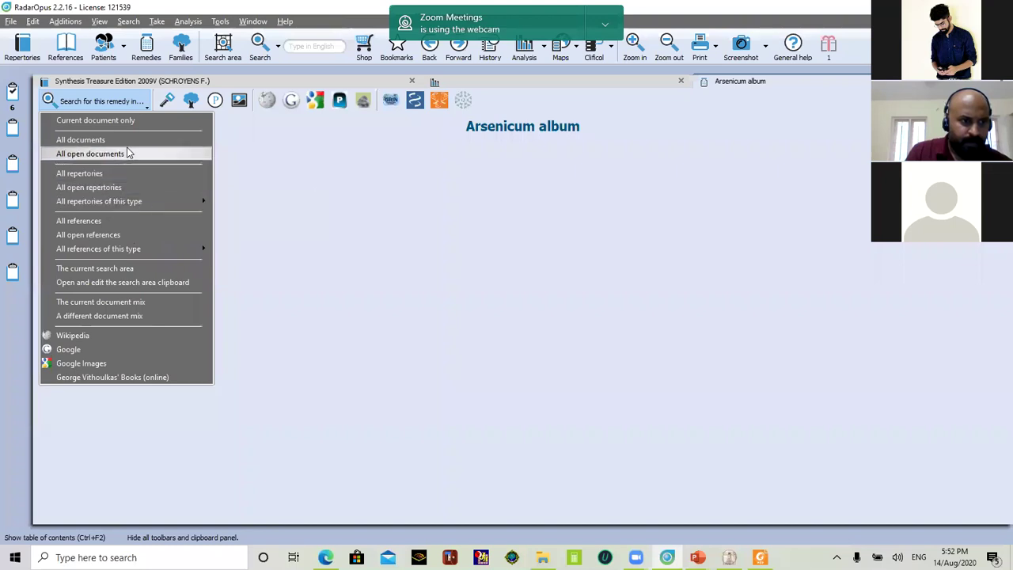
click(355, 261)
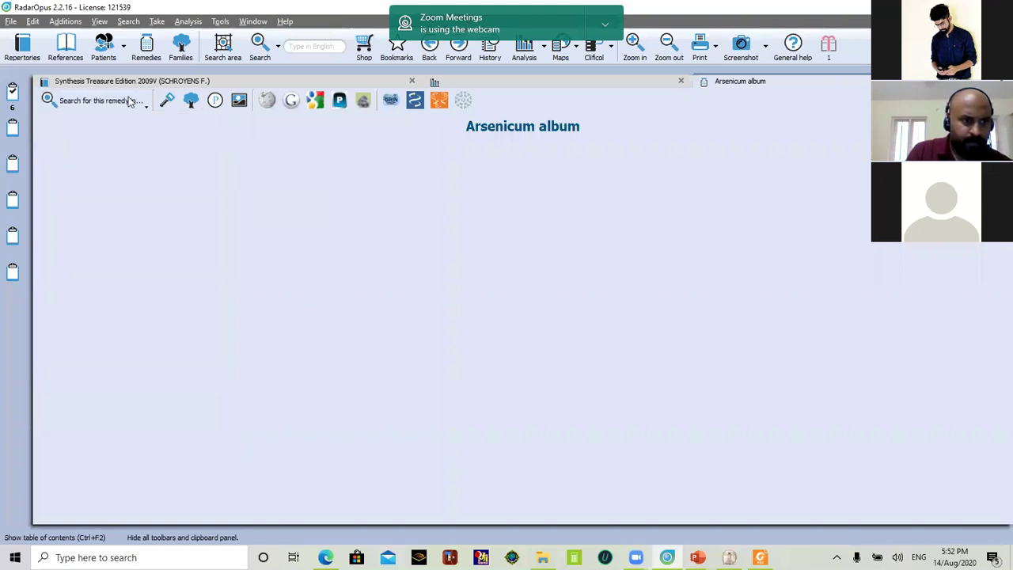
click(131, 101)
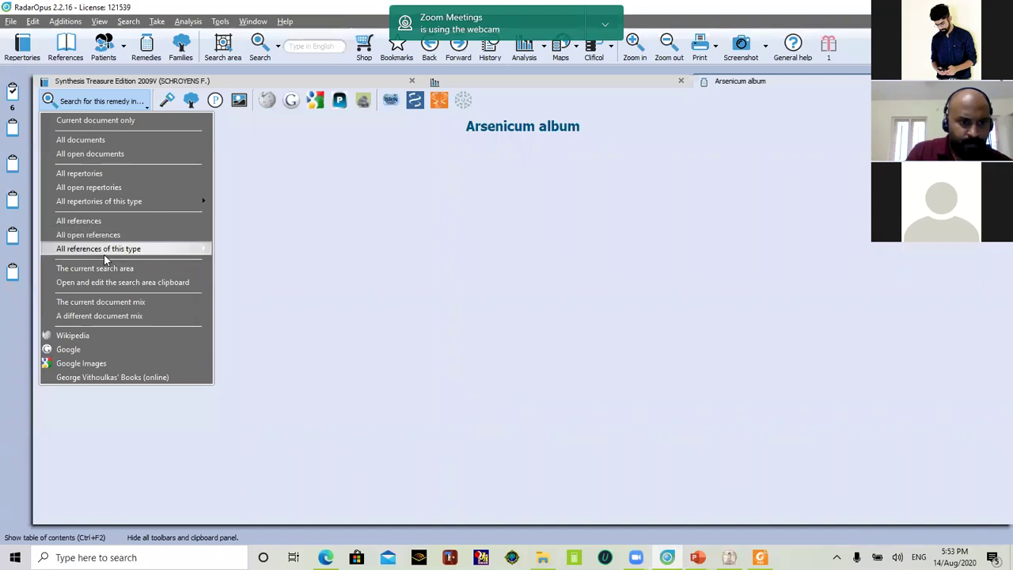
click(242, 261)
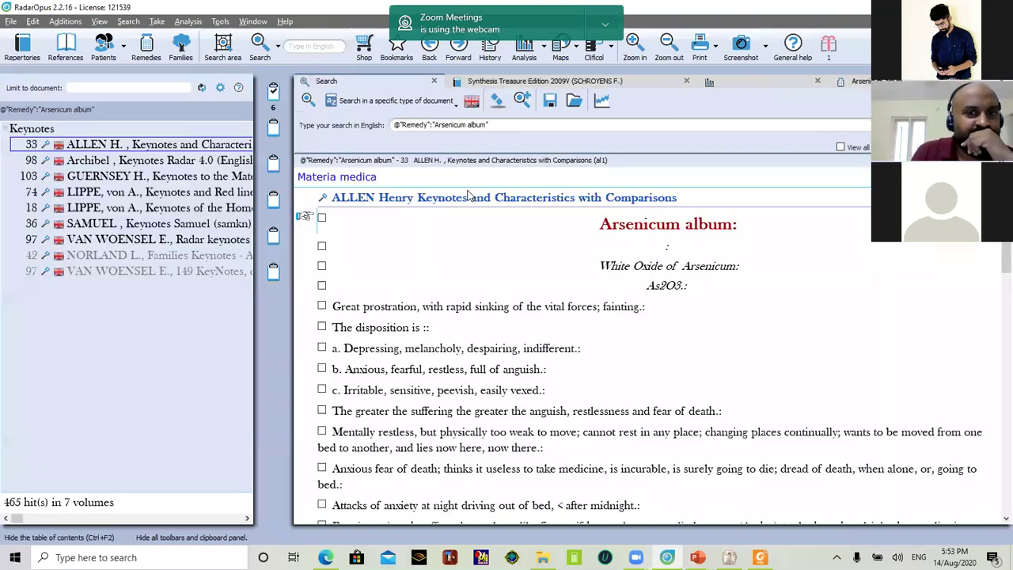
Read the Arsenicum album entry in Archibel Keynotes Radar 4.0, from generalities through all body sections to the related remedies
click(144, 161)
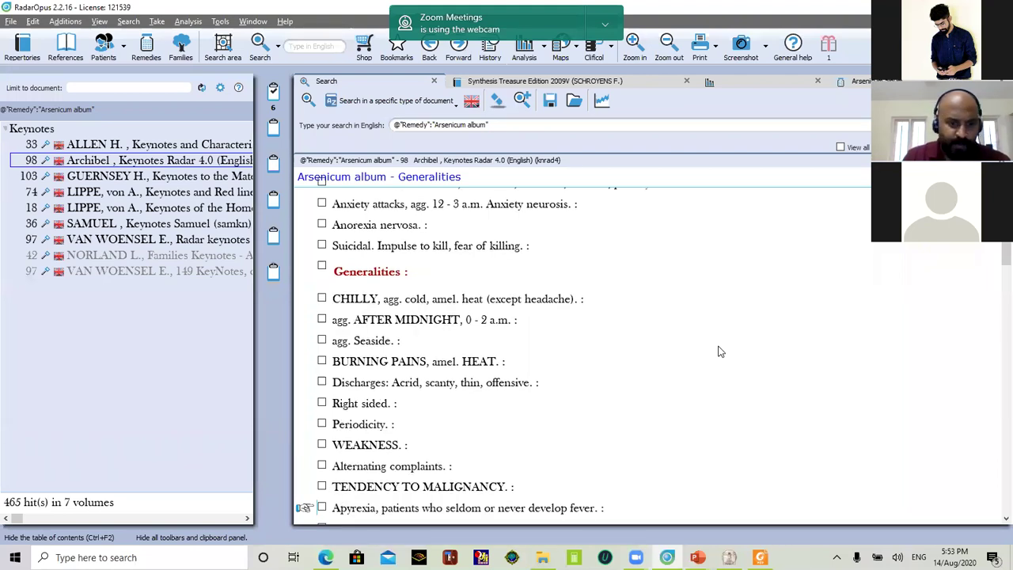
scroll(720, 352, down, 2)
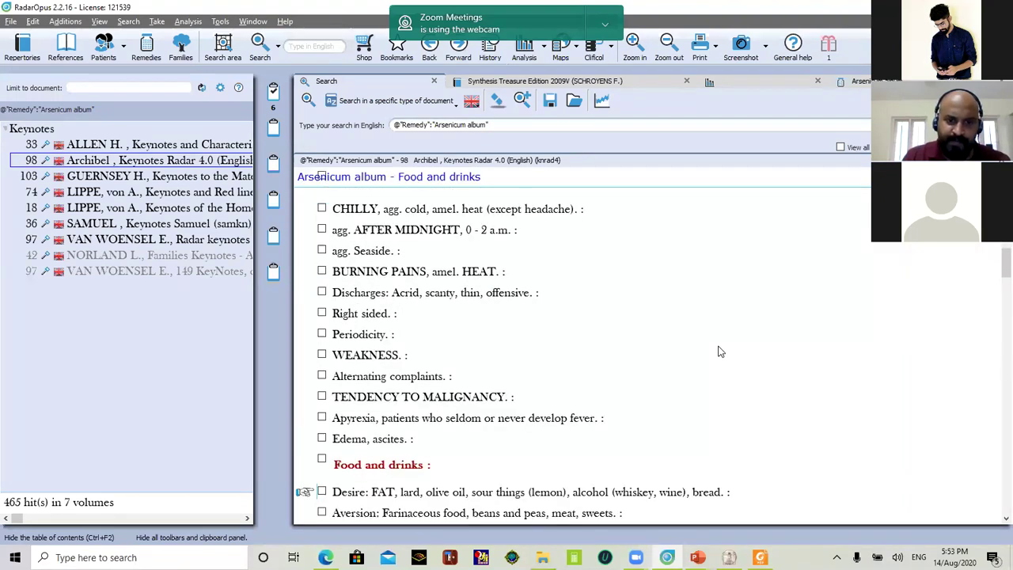
scroll(719, 352, down, 2)
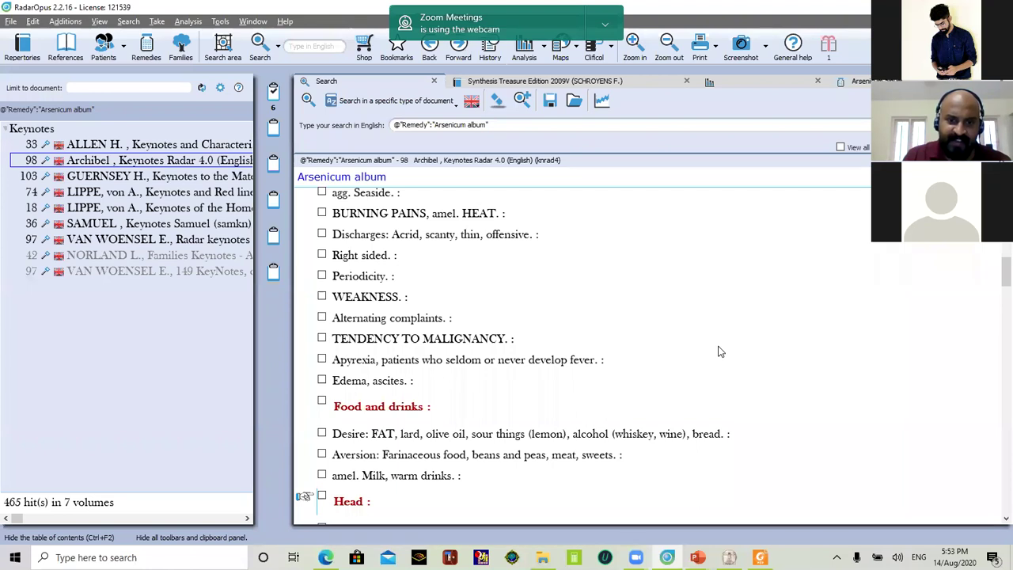
scroll(720, 351, down, 2)
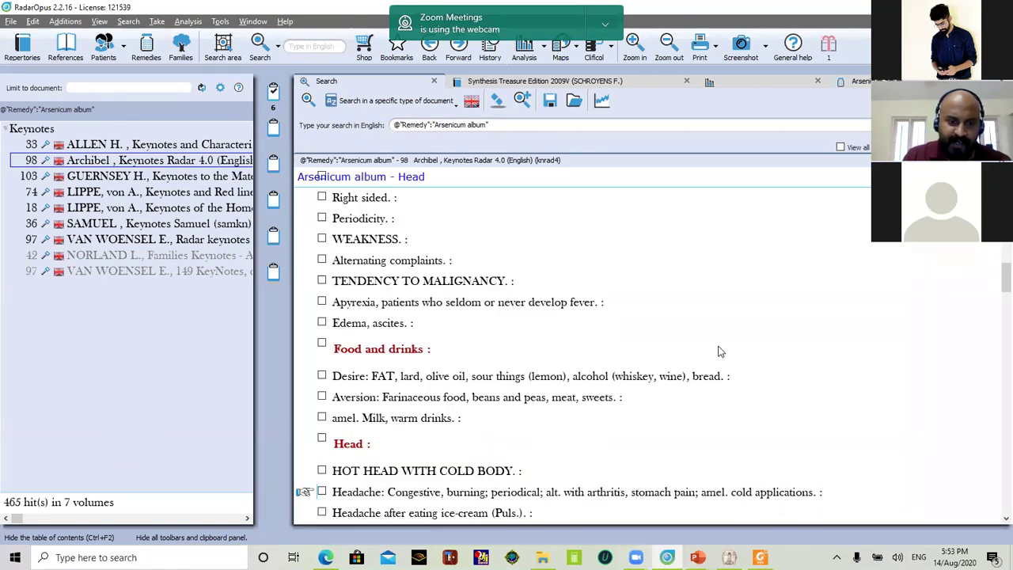
scroll(720, 352, down, 3)
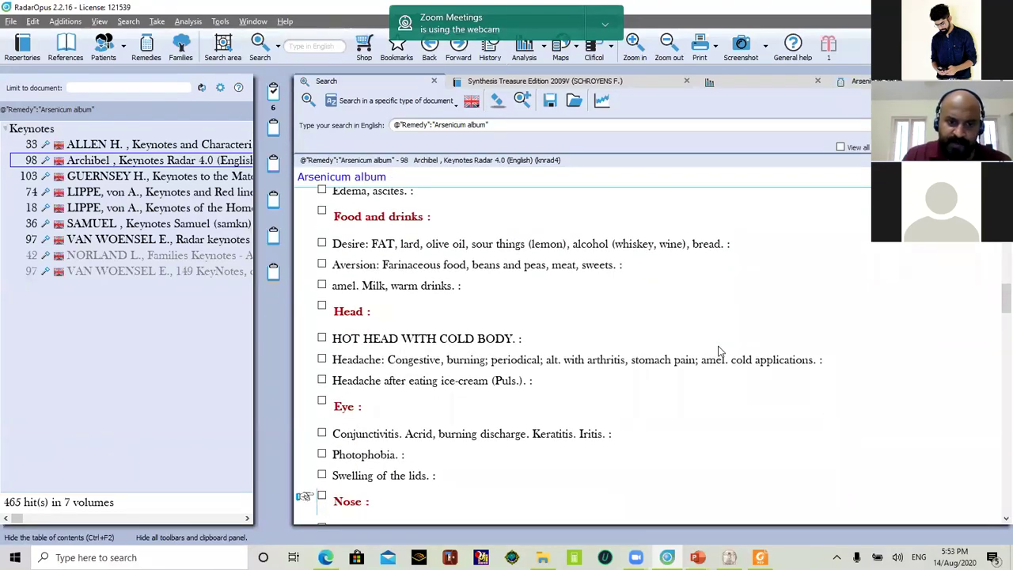
scroll(720, 351, down, 1)
scroll(720, 352, down, 1)
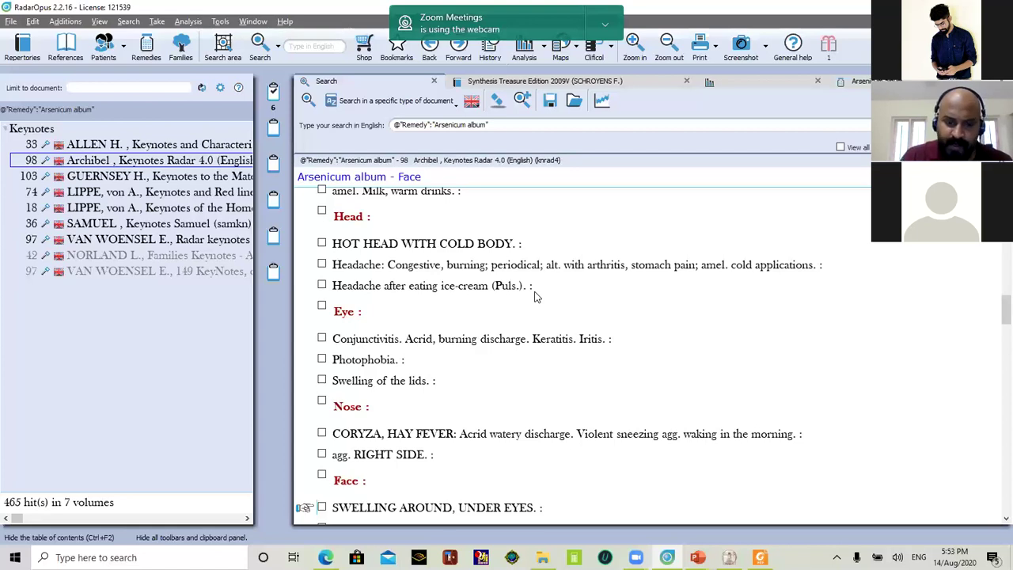
scroll(534, 296, down, 3)
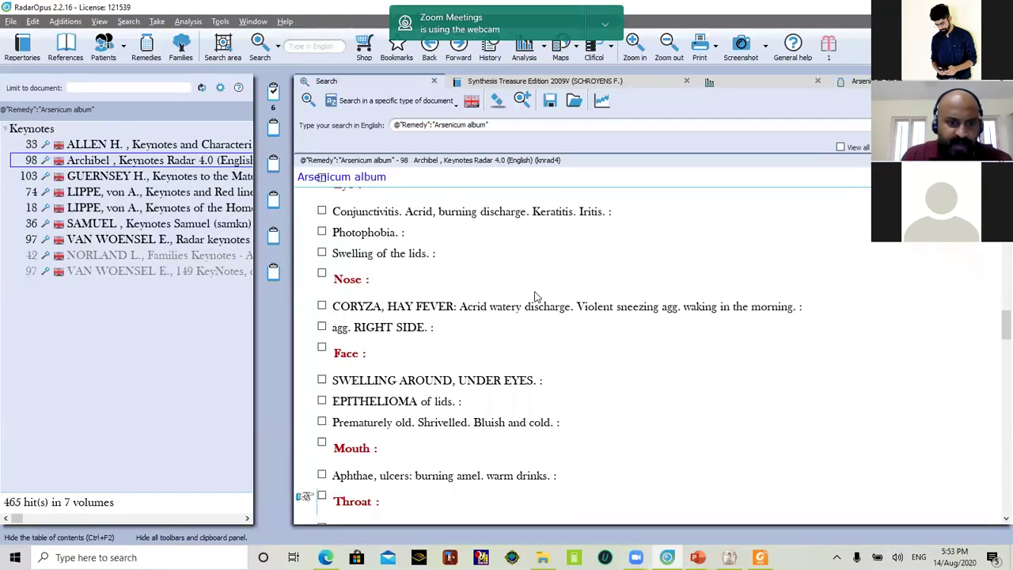
scroll(534, 296, down, 1)
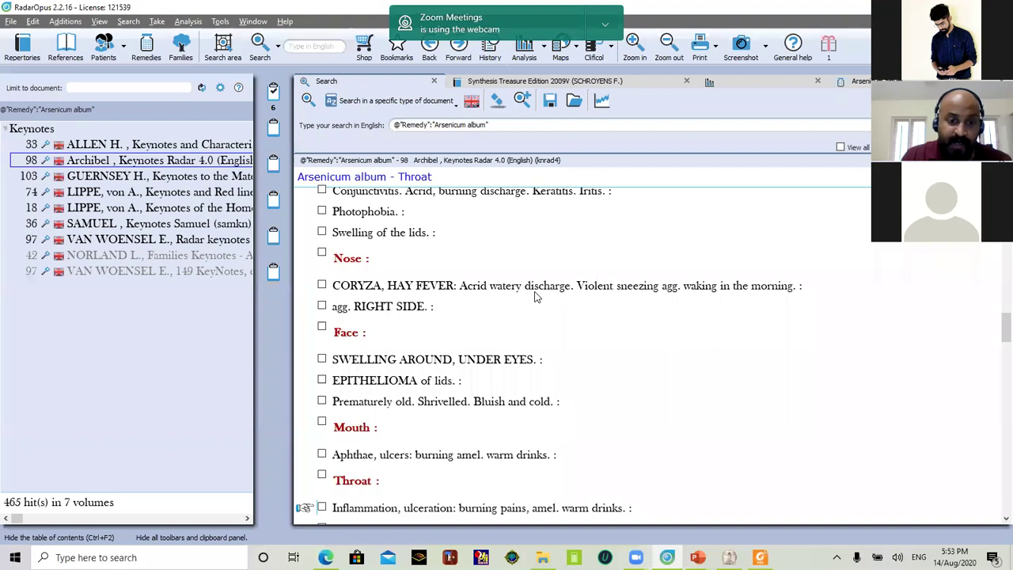
scroll(534, 296, down, 1)
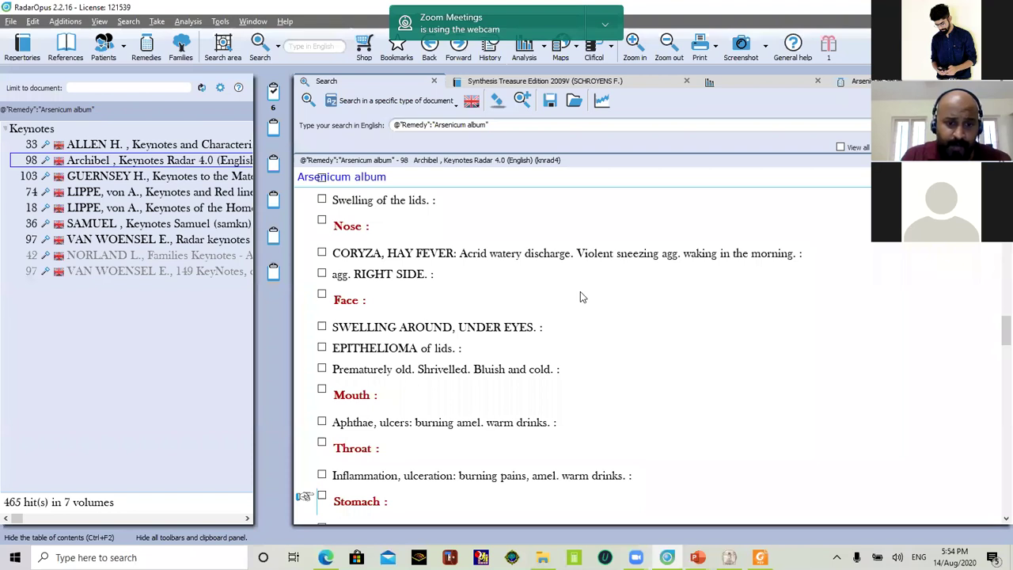
scroll(580, 297, down, 3)
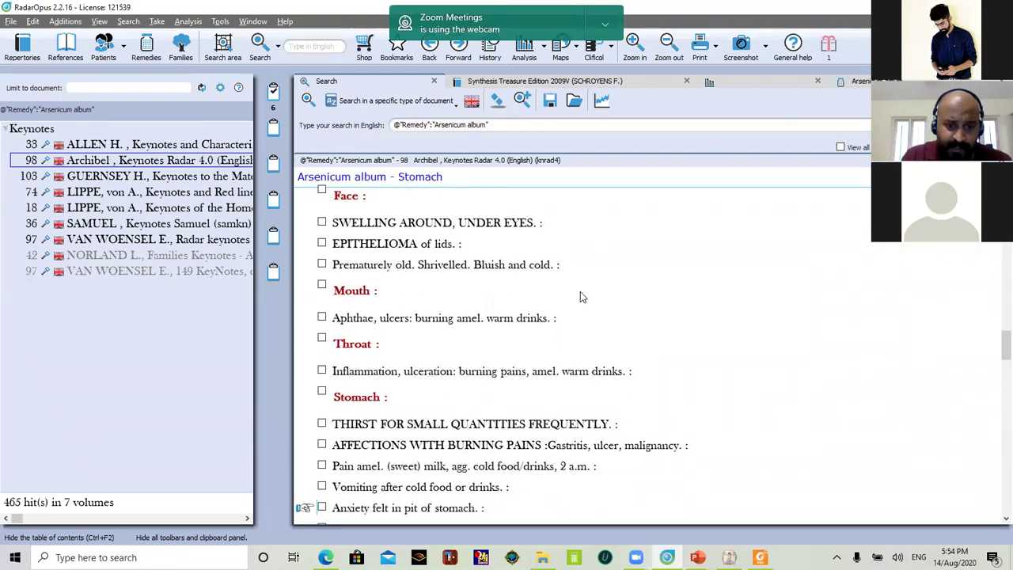
scroll(580, 297, down, 3)
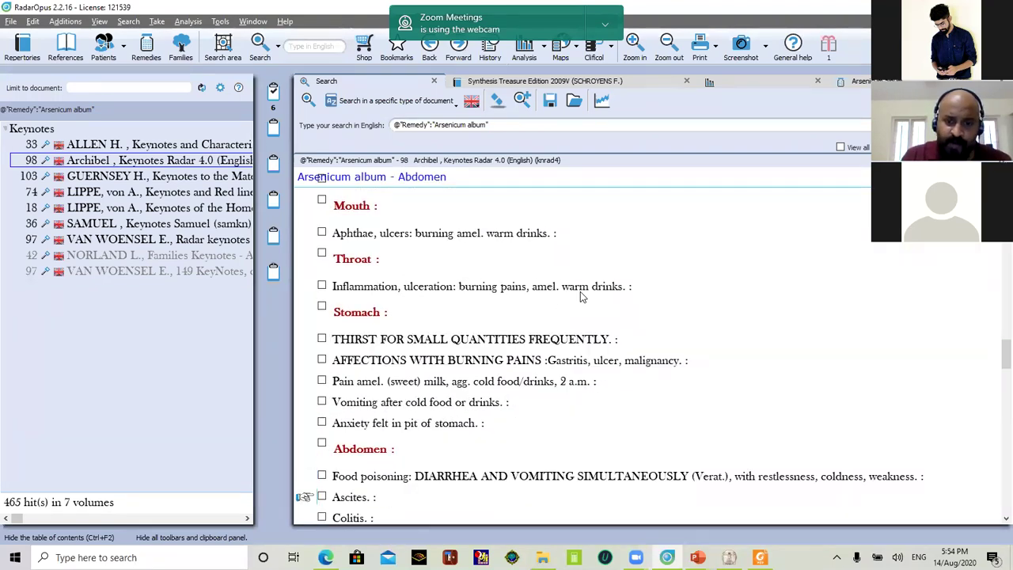
scroll(580, 295, down, 1)
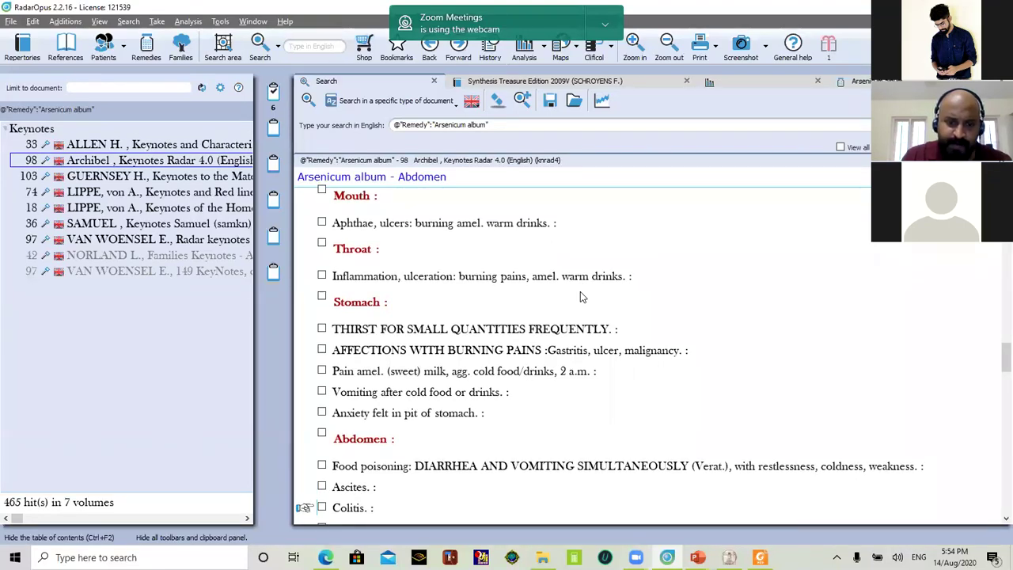
scroll(580, 296, down, 5)
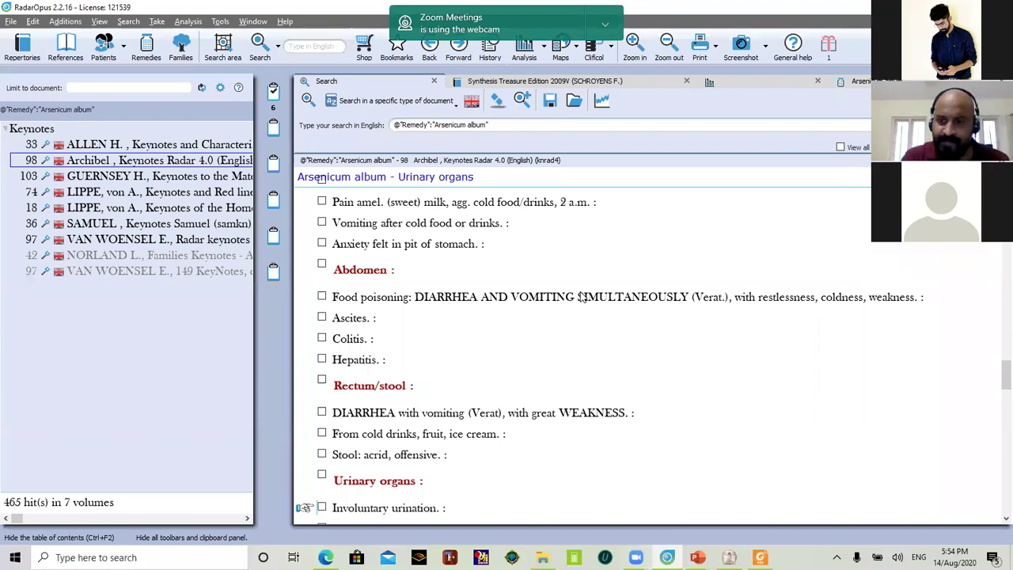
scroll(580, 297, down, 2)
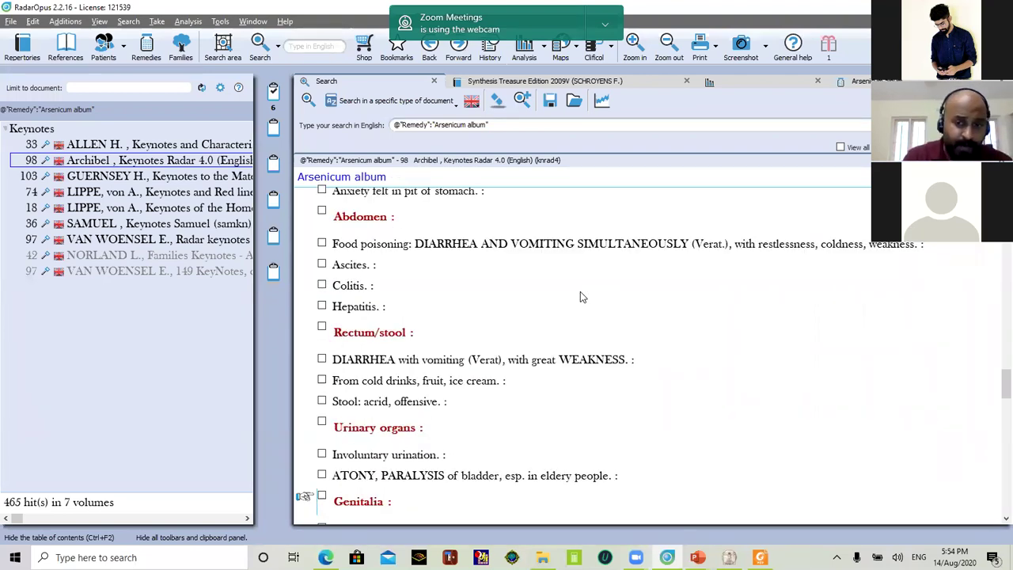
scroll(580, 297, down, 4)
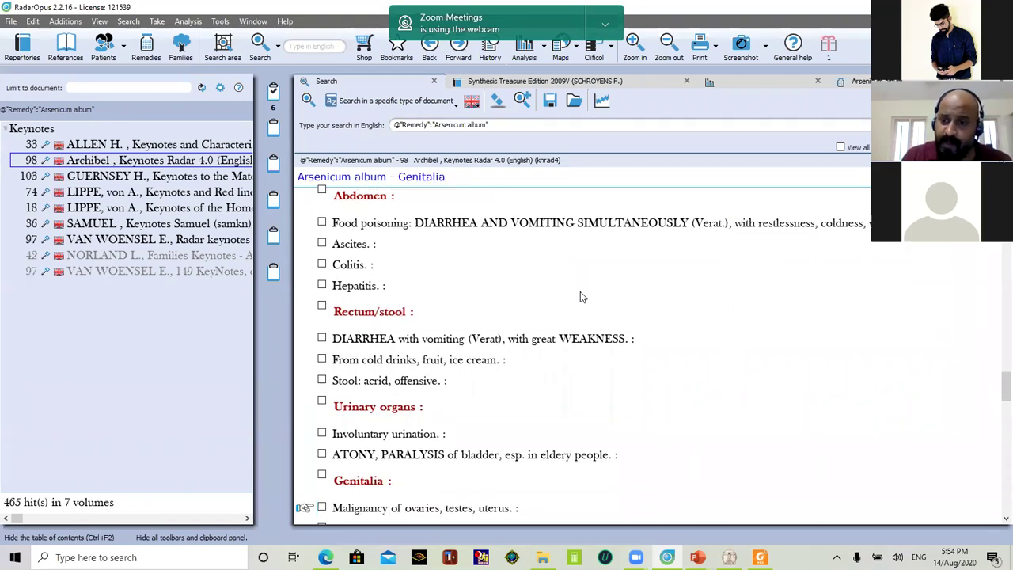
scroll(580, 297, down, 6)
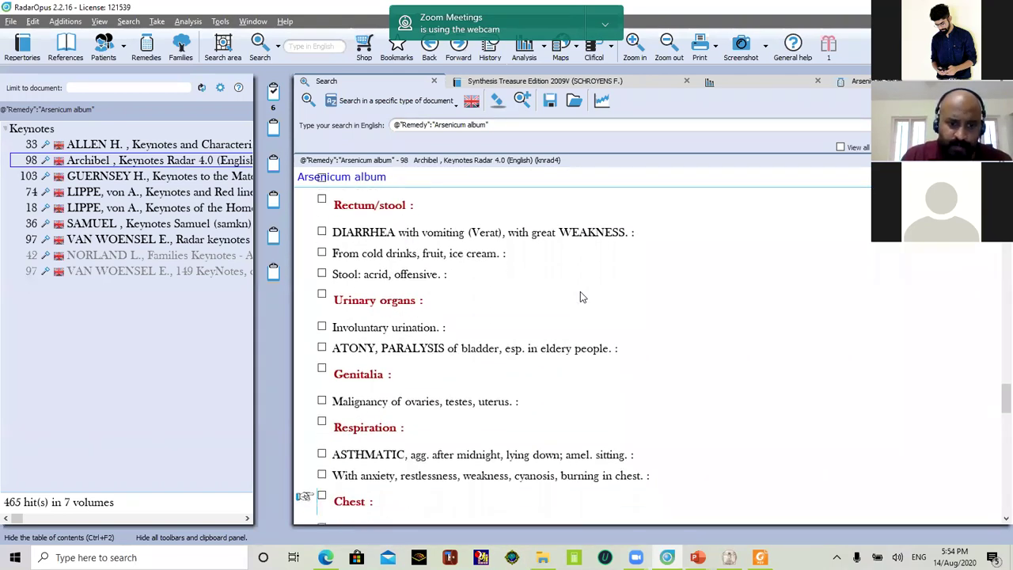
scroll(580, 297, down, 2)
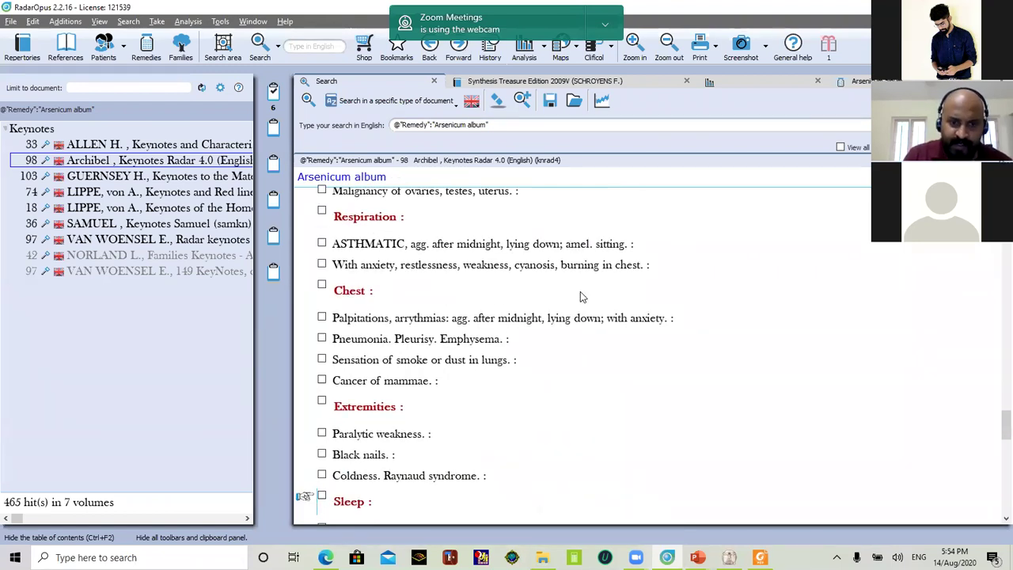
scroll(580, 296, down, 5)
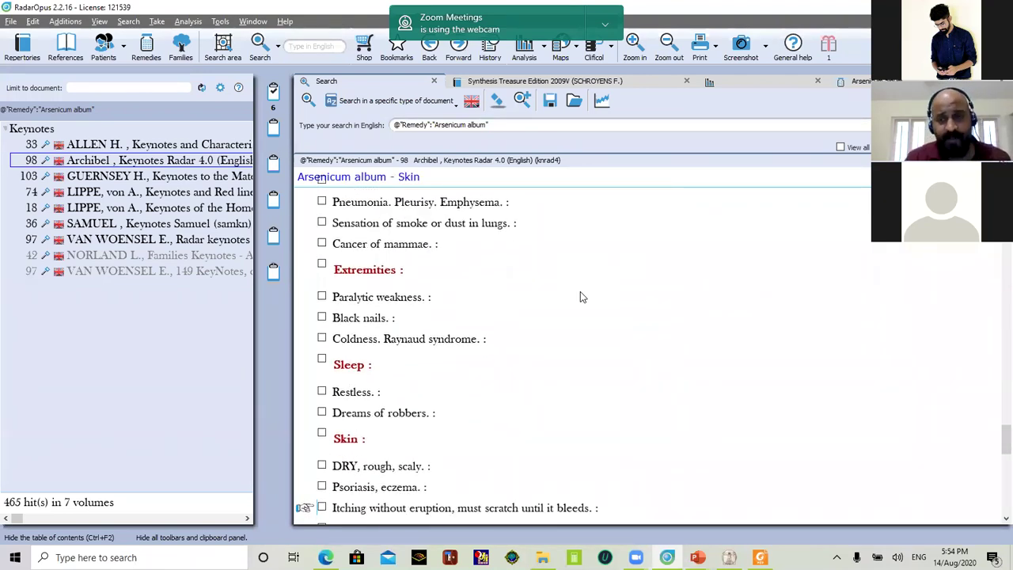
scroll(580, 297, down, 2)
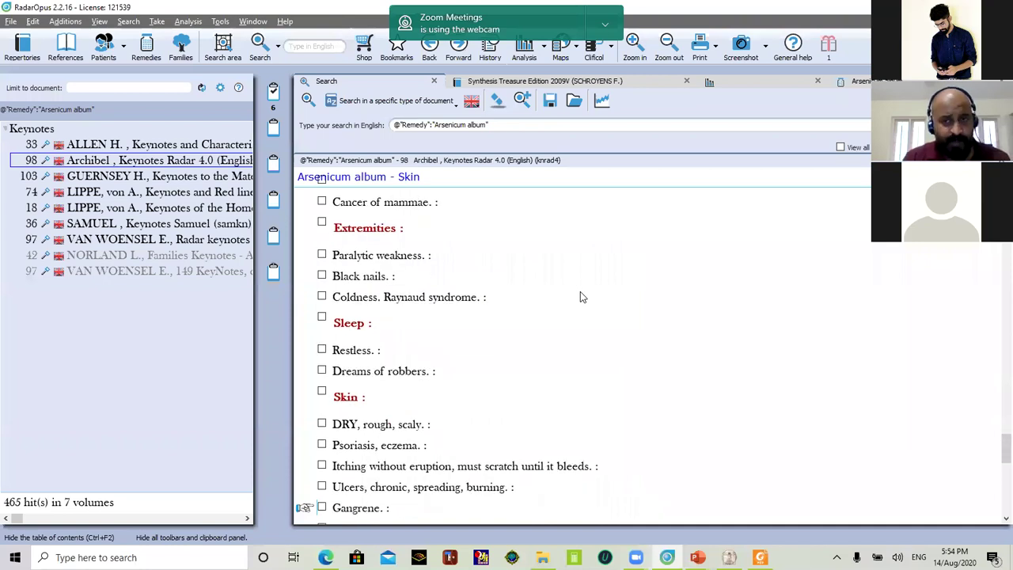
scroll(580, 297, down, 5)
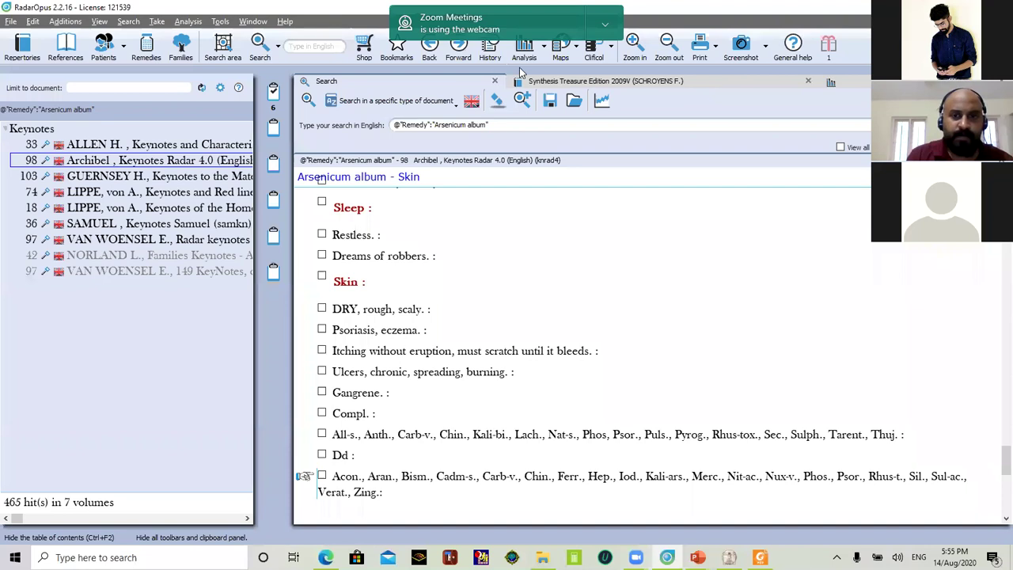
Return to the Clipboard 1 analysis and open the information on the remedy Phosphorus
click(561, 83)
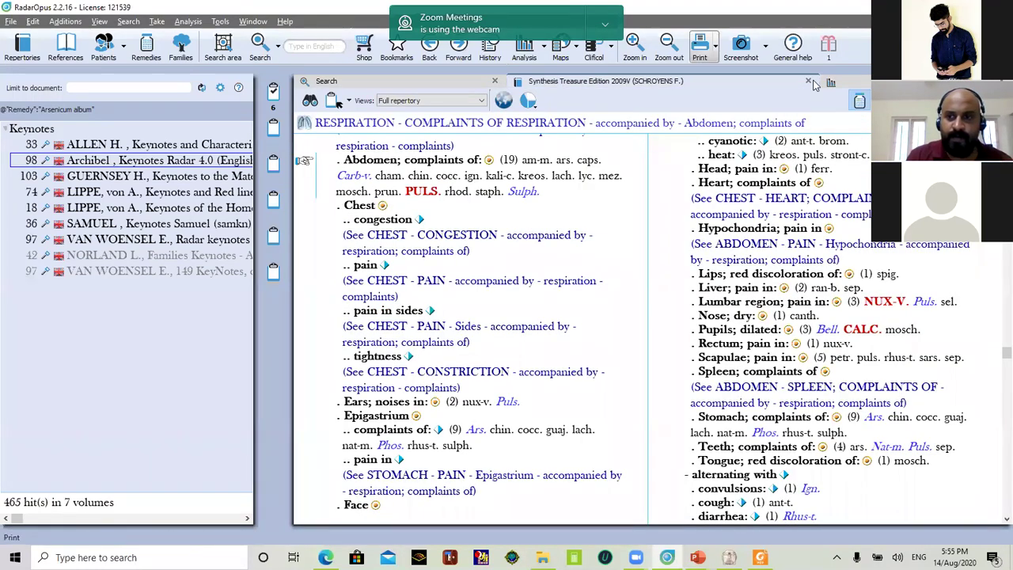
click(462, 107)
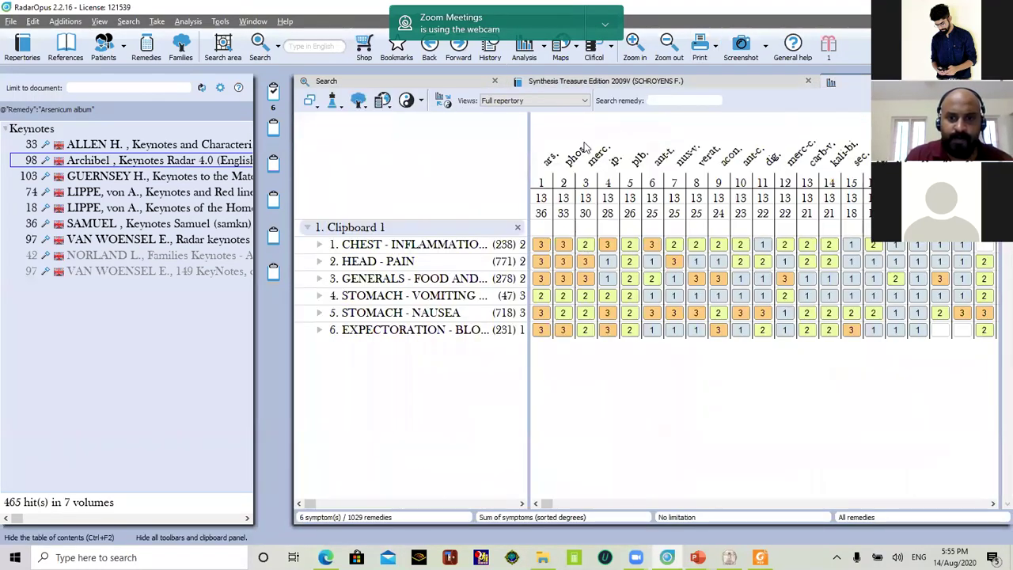
right_click(641, 177)
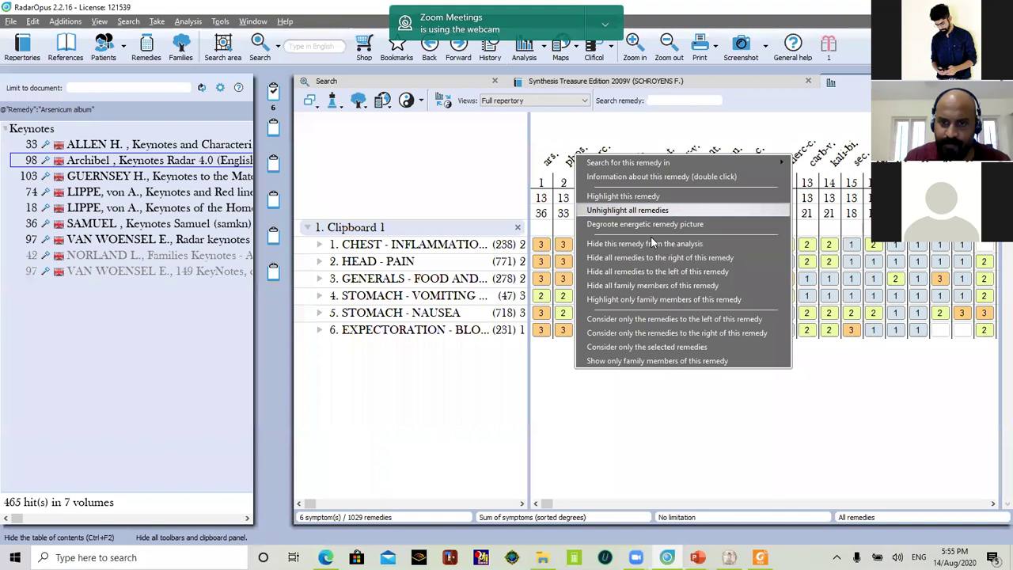
click(566, 166)
double_click(568, 164)
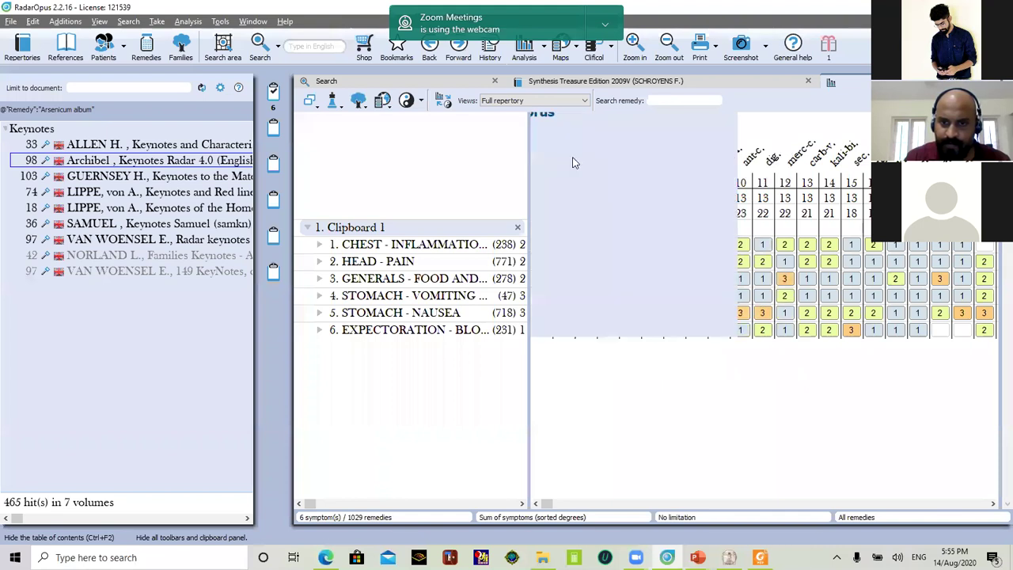
Hide the table of contents and search for Phosphorus in all Keynotes references
click(79, 538)
click(89, 105)
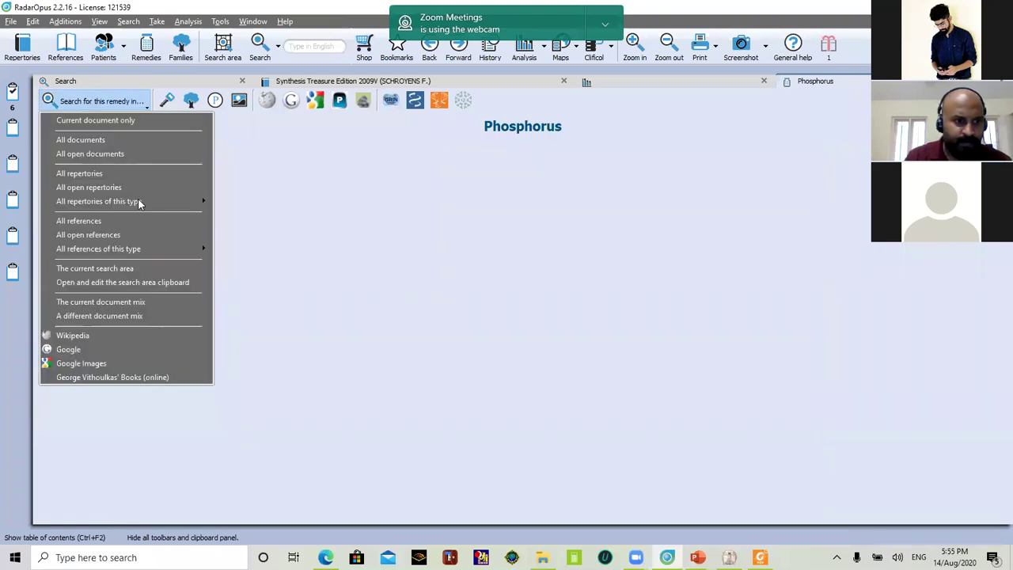
mouse_move(137, 250)
click(267, 259)
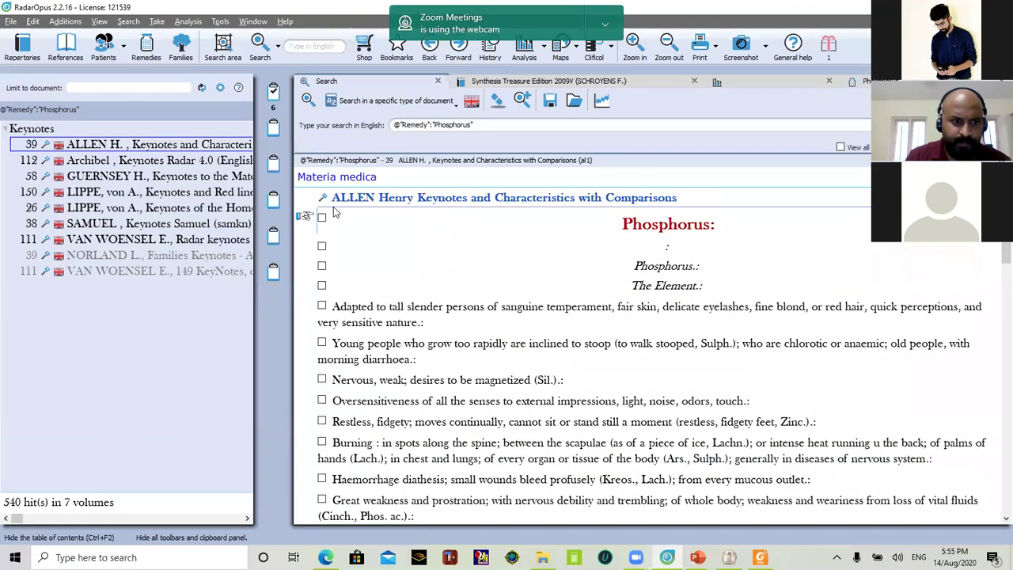
Open the Phosphorus entry in Archibel Keynotes Radar 4.0 and read its Mind, Generalities, and Food and drinks sections
click(129, 161)
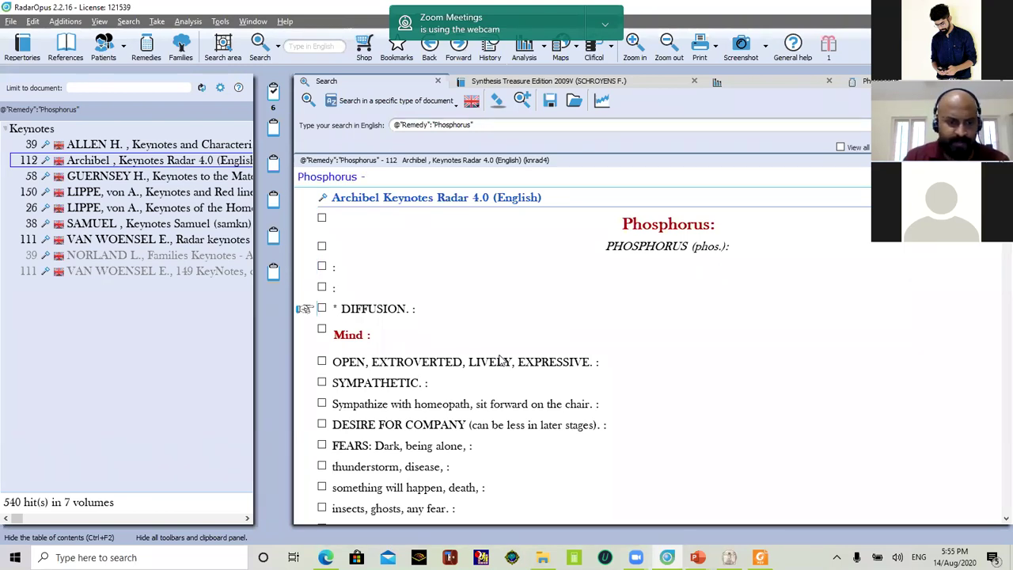
scroll(500, 360, down, 3)
scroll(500, 361, down, 3)
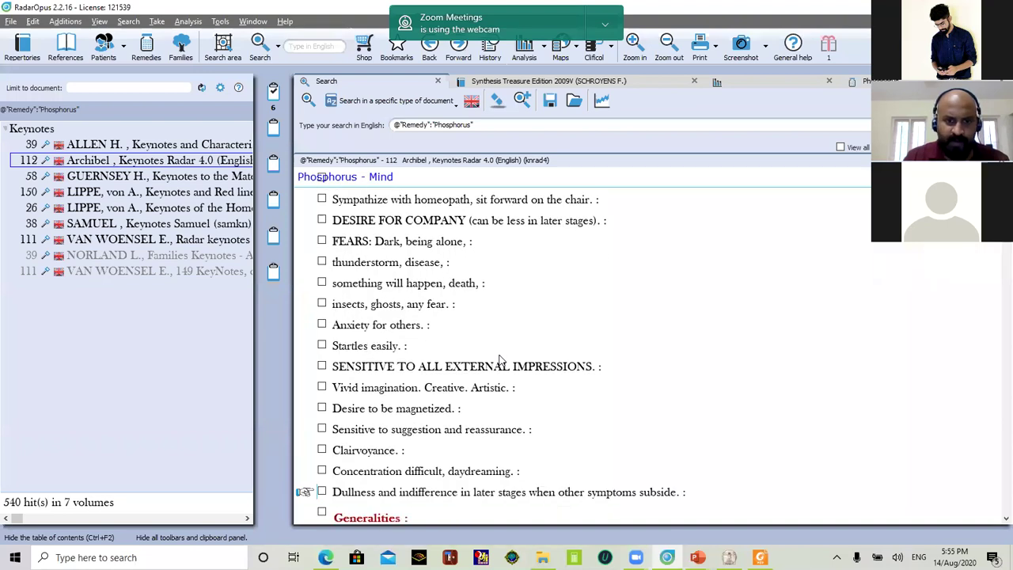
scroll(499, 361, down, 1)
scroll(500, 361, down, 2)
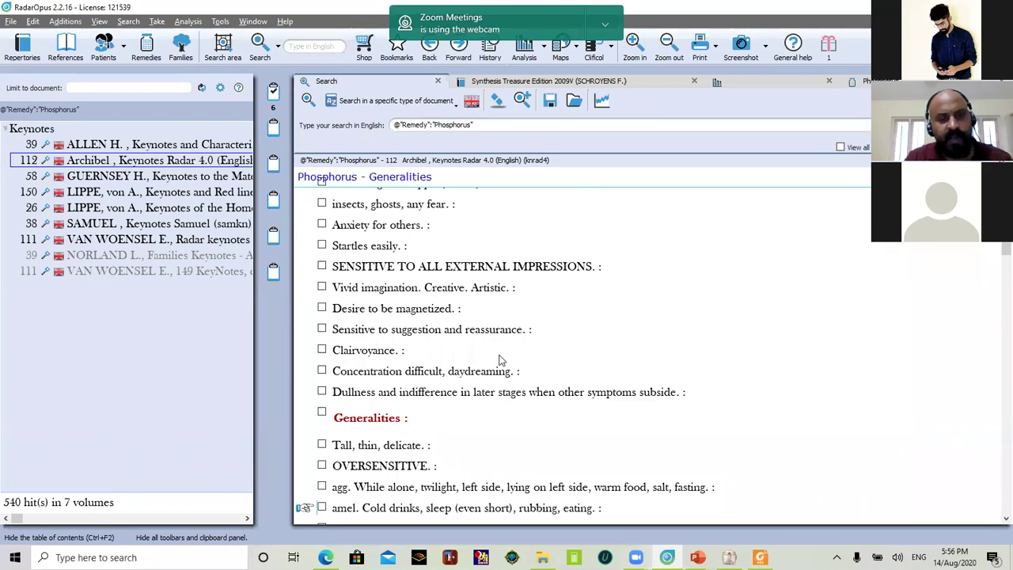
scroll(500, 360, down, 1)
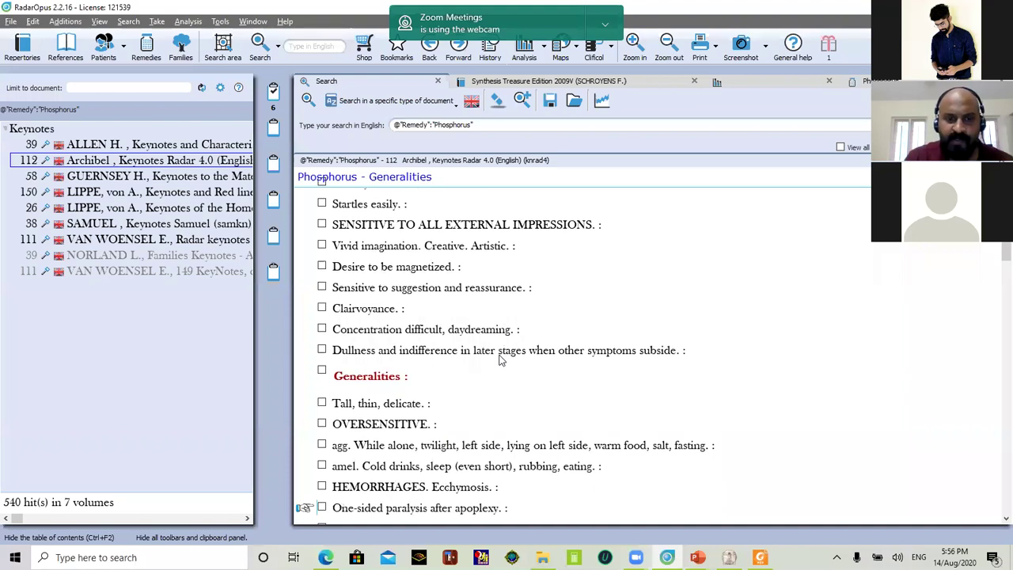
scroll(500, 360, down, 1)
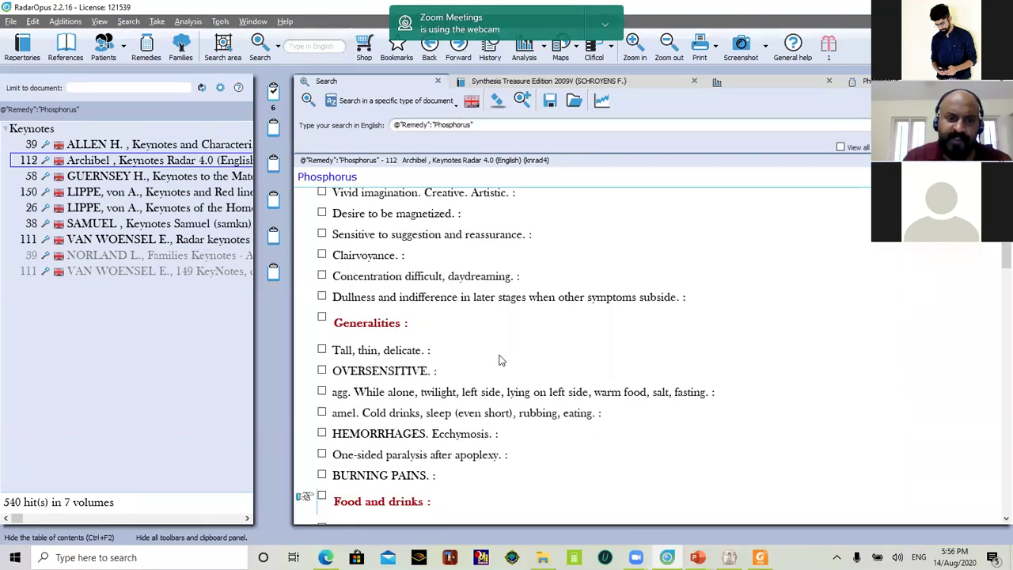
scroll(499, 360, down, 1)
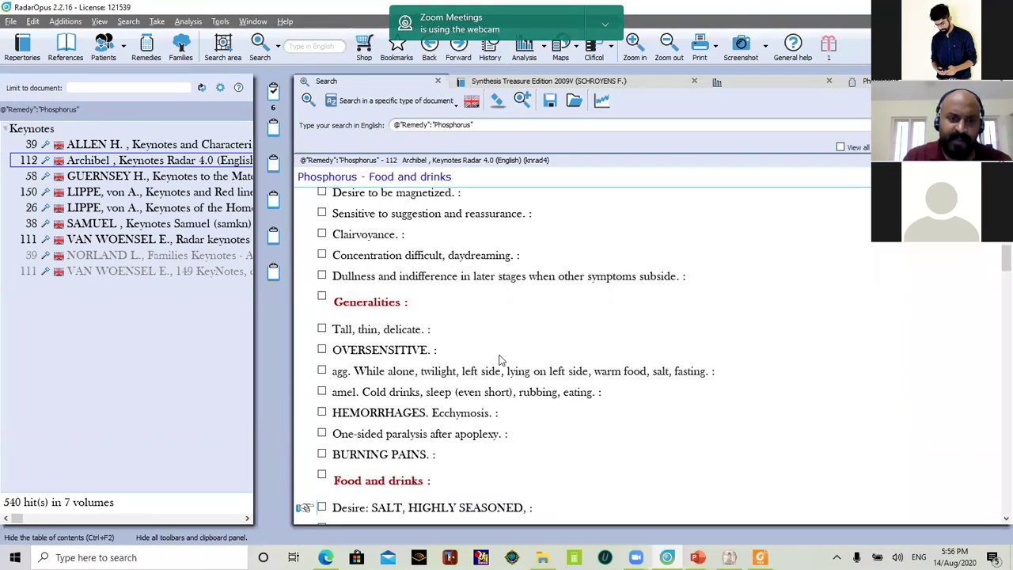
scroll(499, 360, down, 1)
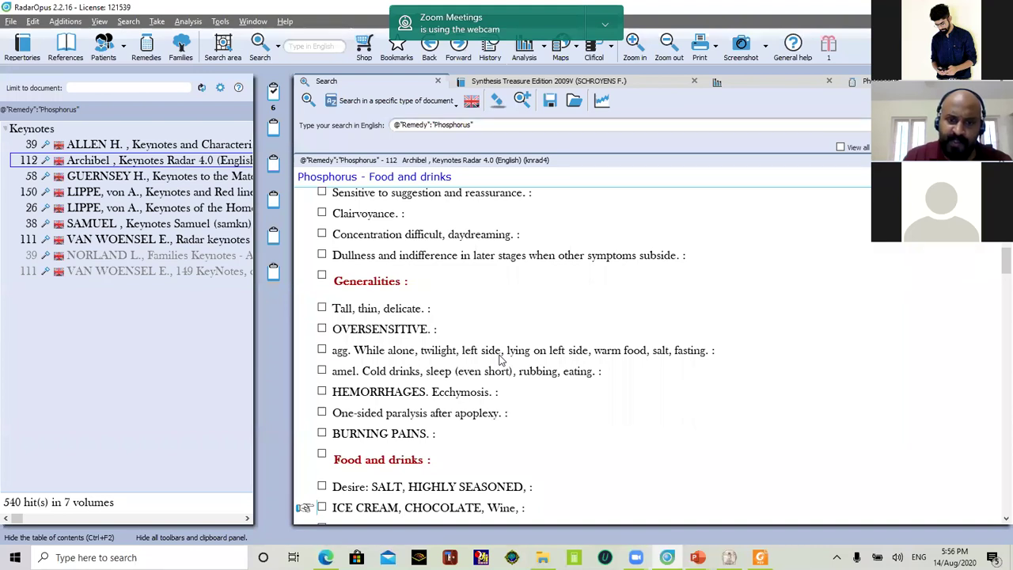
scroll(499, 360, down, 8)
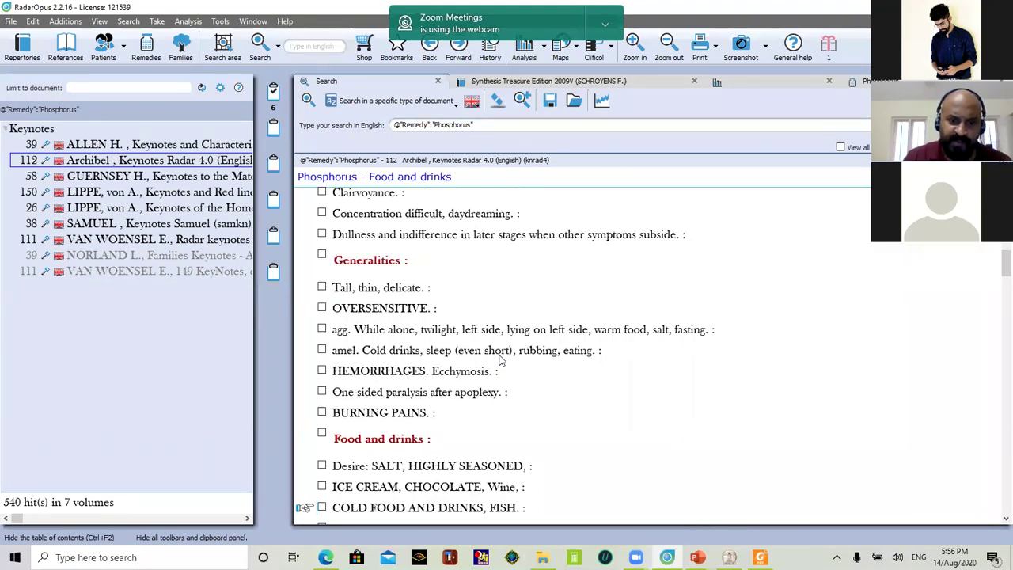
scroll(499, 360, down, 4)
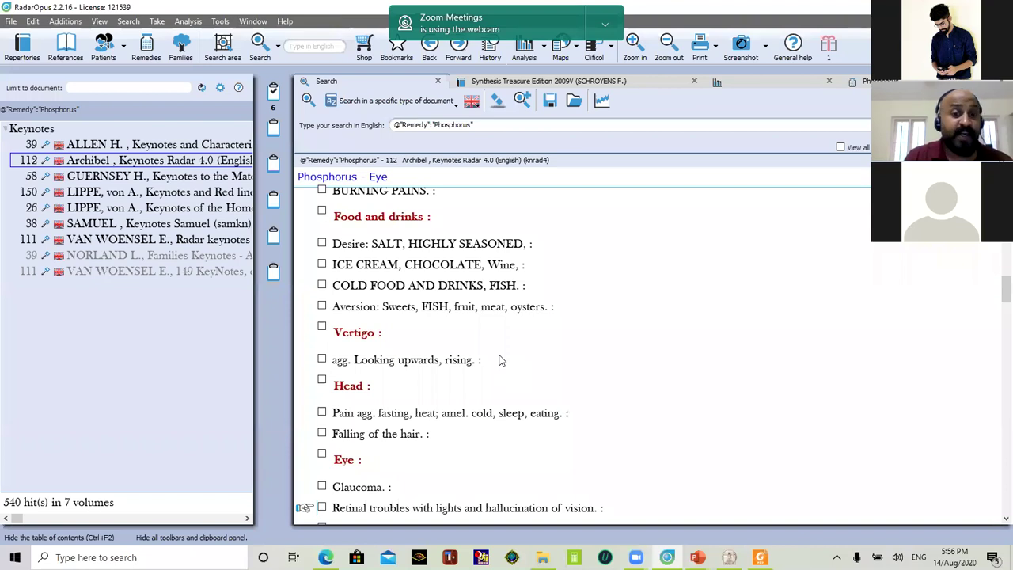
Read the Phosphorus keynotes from the Eye section through Stomach, Rectum and Stool to Female genitalia and Respiration
scroll(499, 360, down, 8)
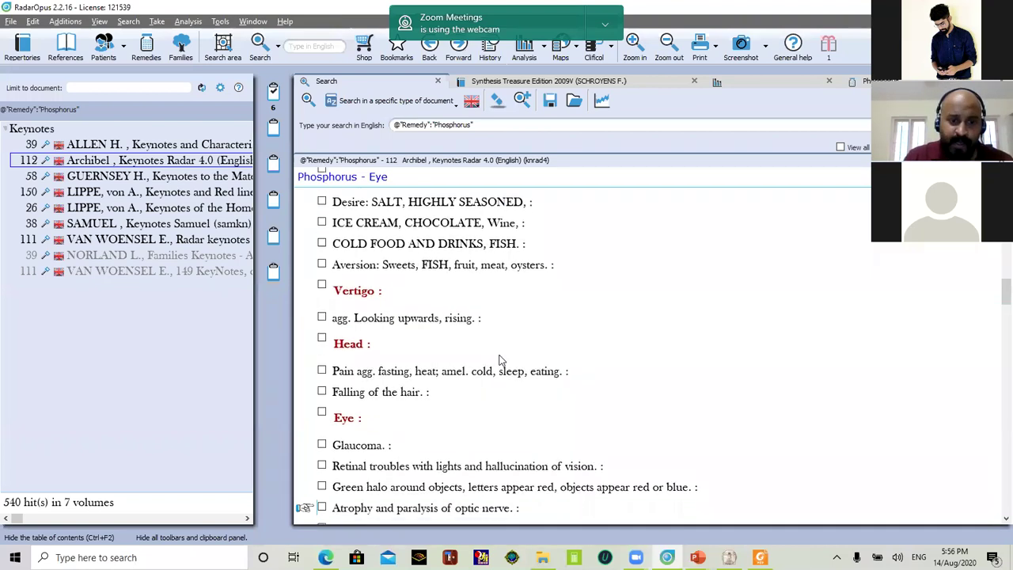
scroll(500, 360, down, 4)
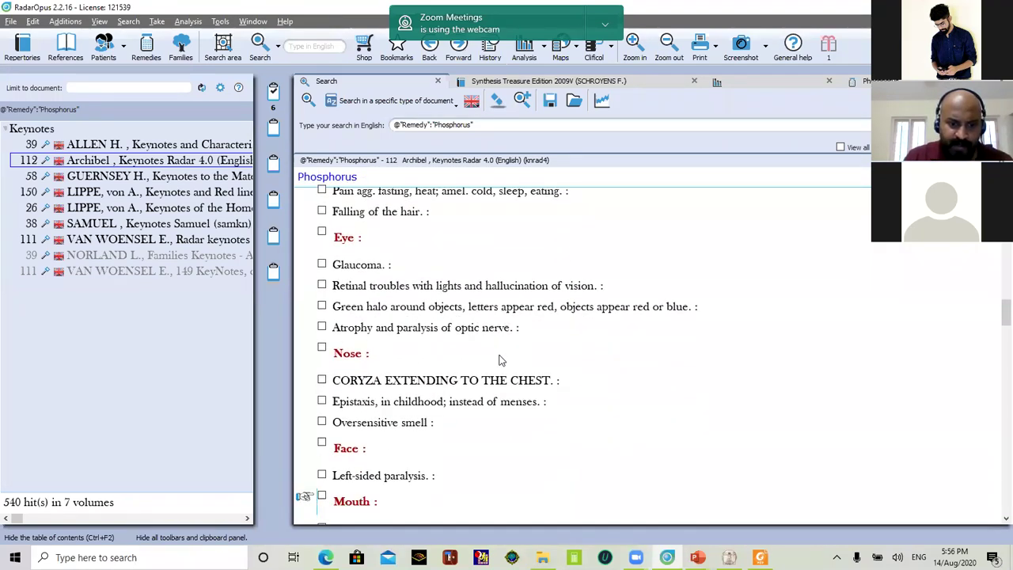
scroll(499, 360, down, 12)
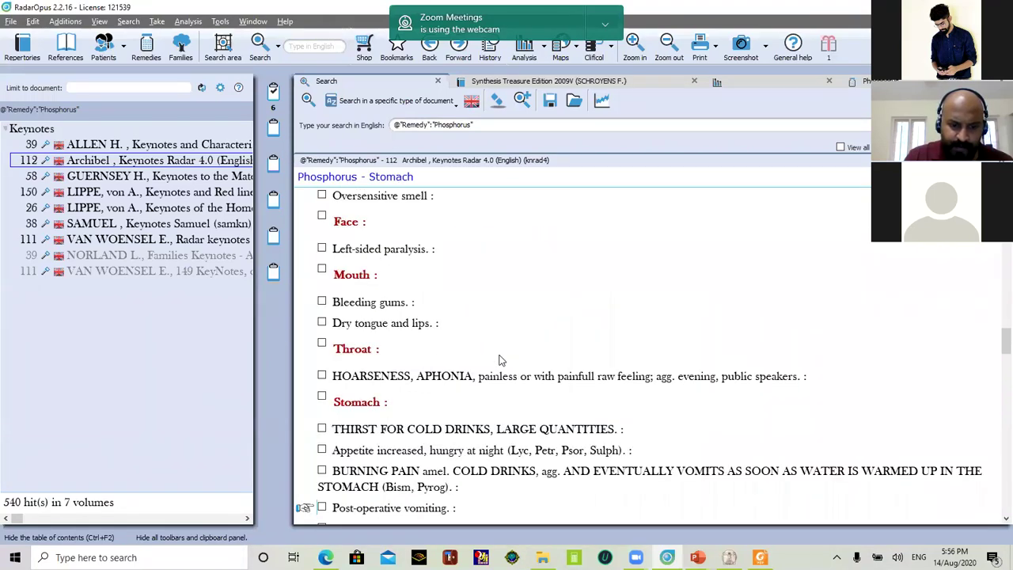
scroll(500, 360, down, 1)
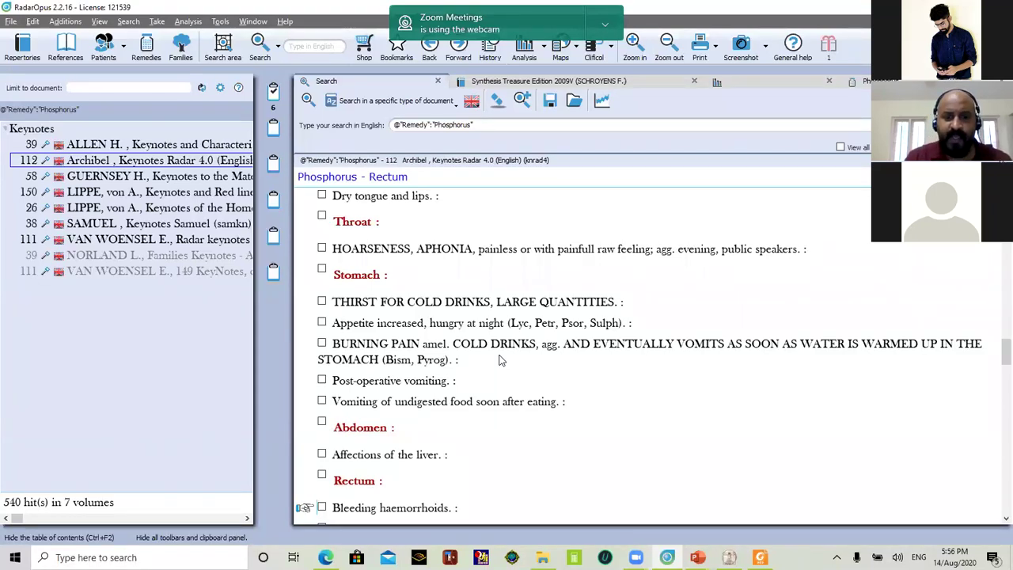
scroll(498, 360, down, 1)
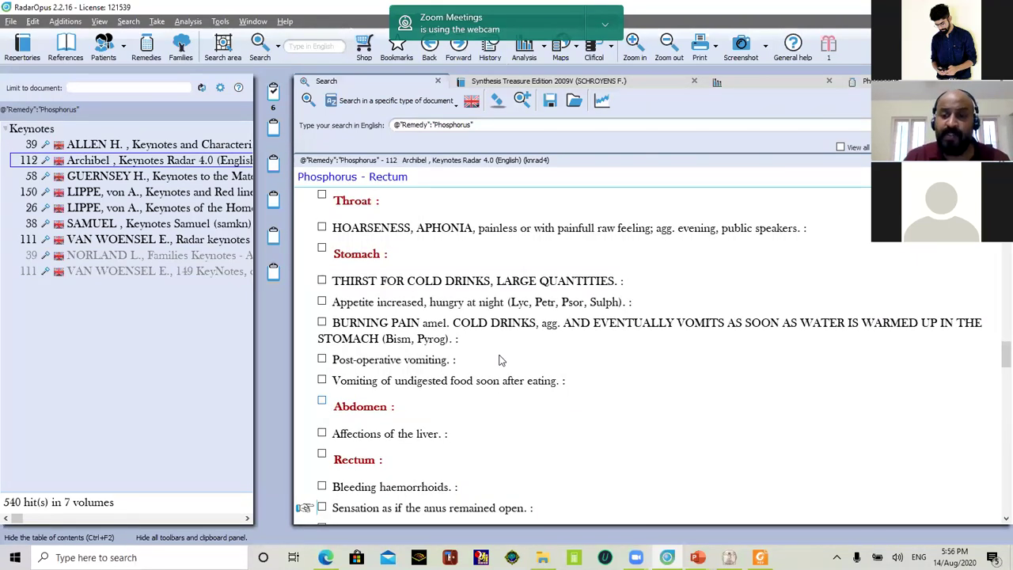
scroll(499, 360, down, 3)
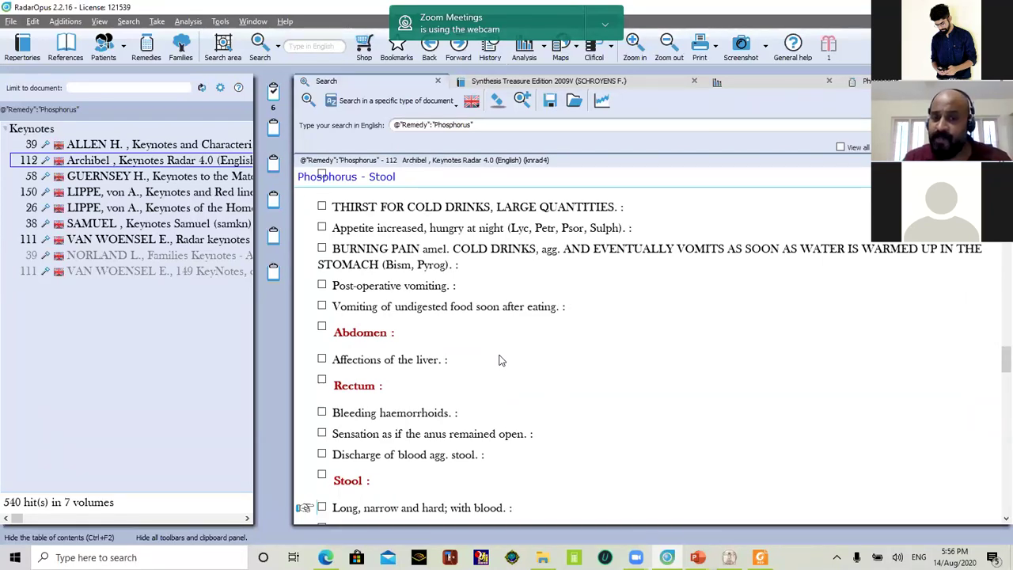
scroll(498, 360, down, 1)
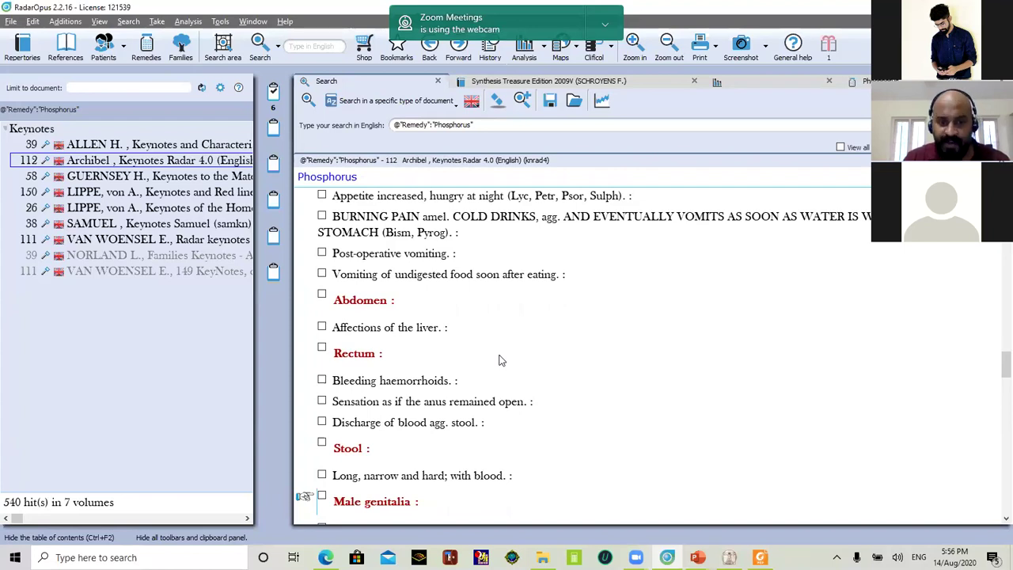
scroll(498, 360, down, 5)
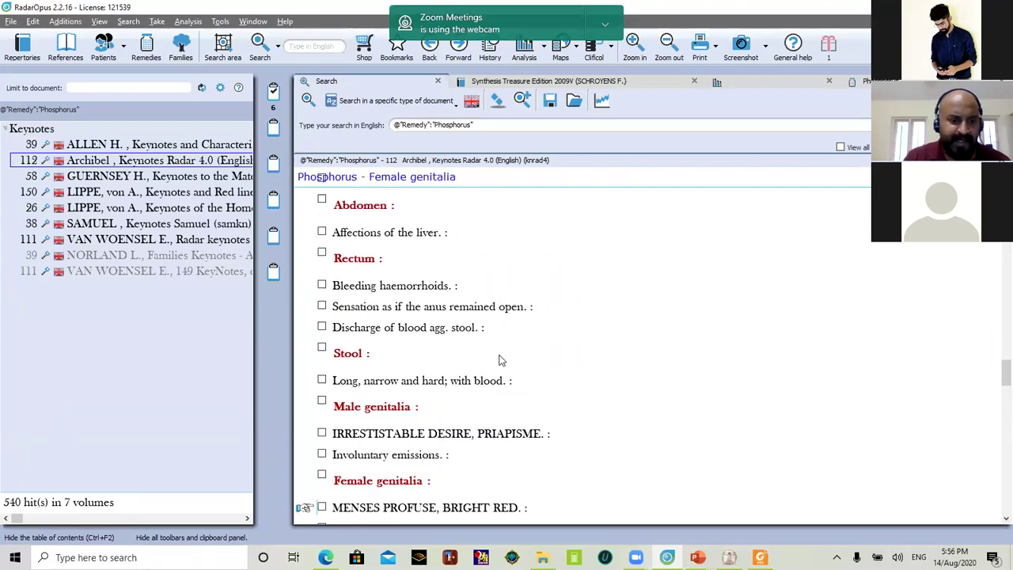
scroll(498, 360, down, 7)
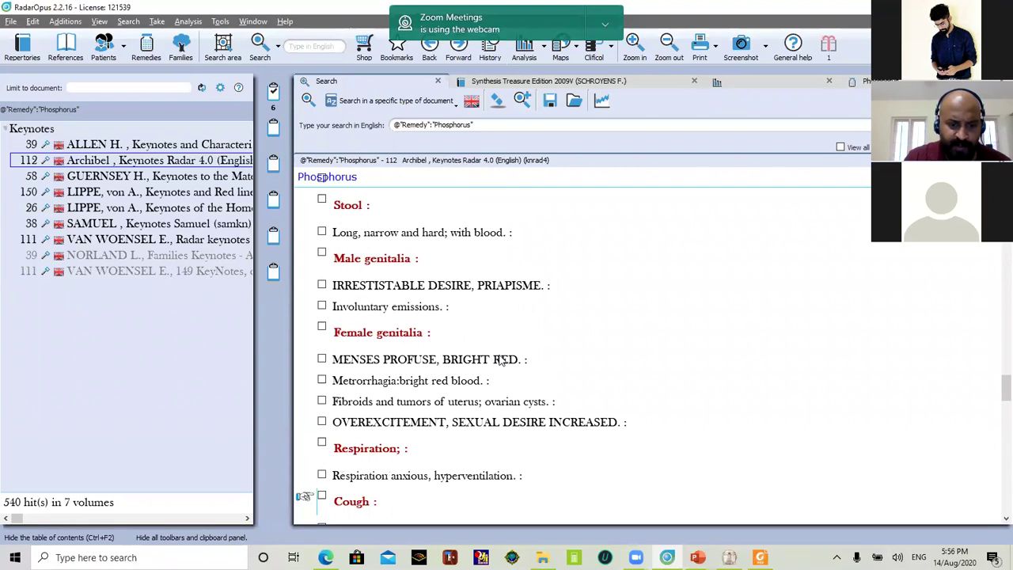
Read the Phosphorus keynotes on Cough, Expectoration and Chest, continuing through Sleep to the complementary and inimical remedies
scroll(498, 360, down, 2)
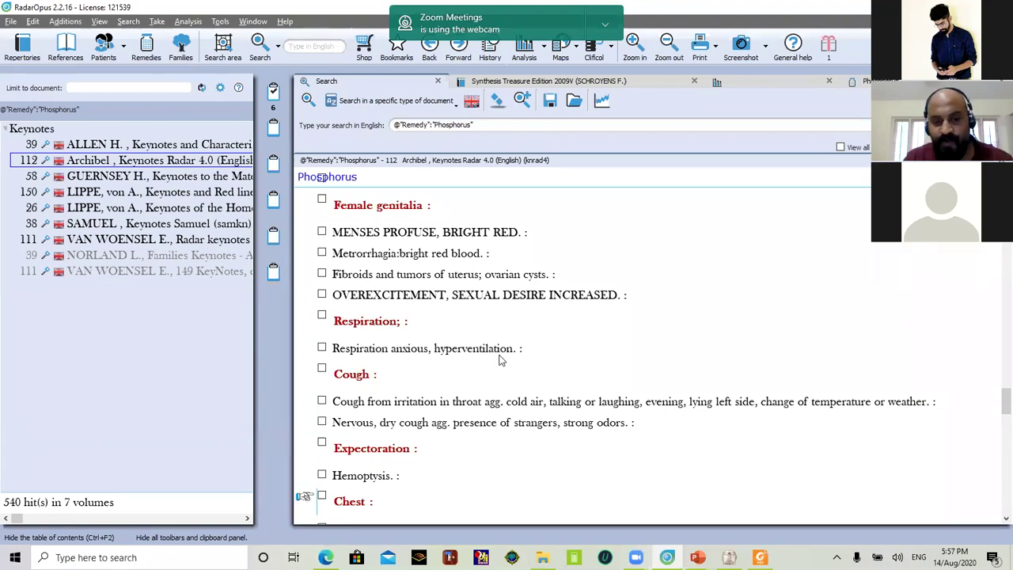
scroll(499, 360, down, 3)
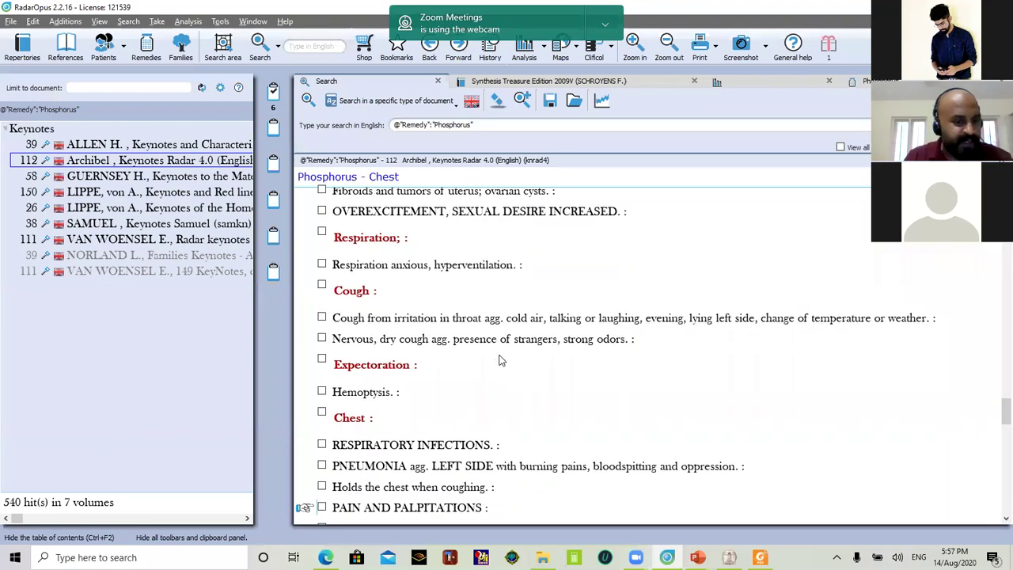
scroll(499, 360, down, 6)
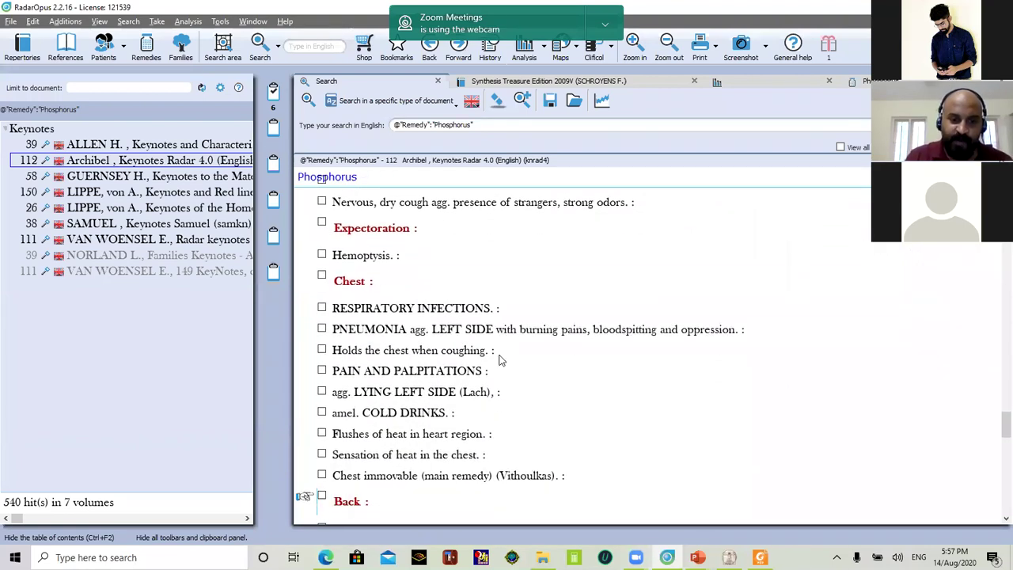
scroll(498, 360, down, 3)
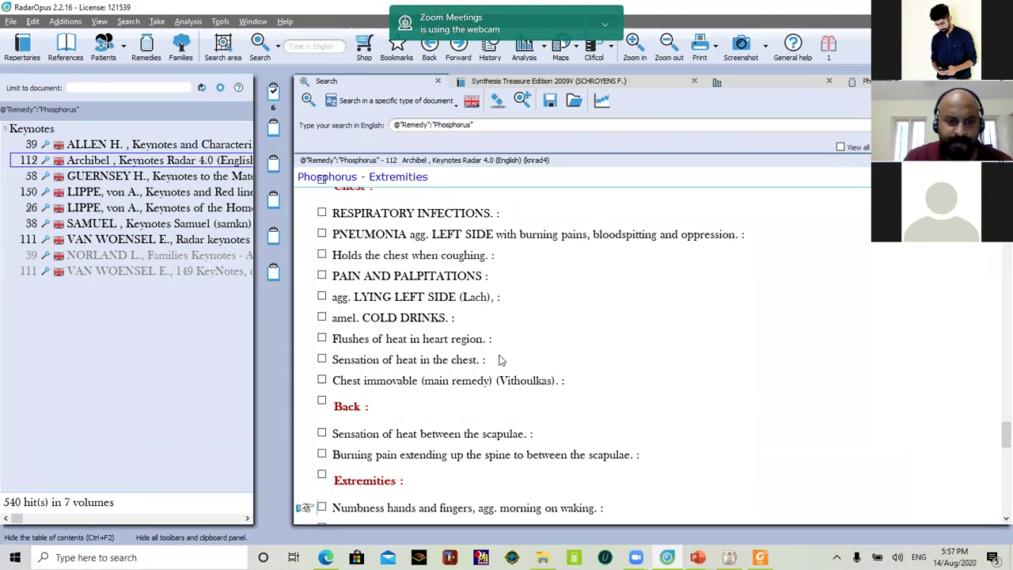
scroll(499, 360, down, 2)
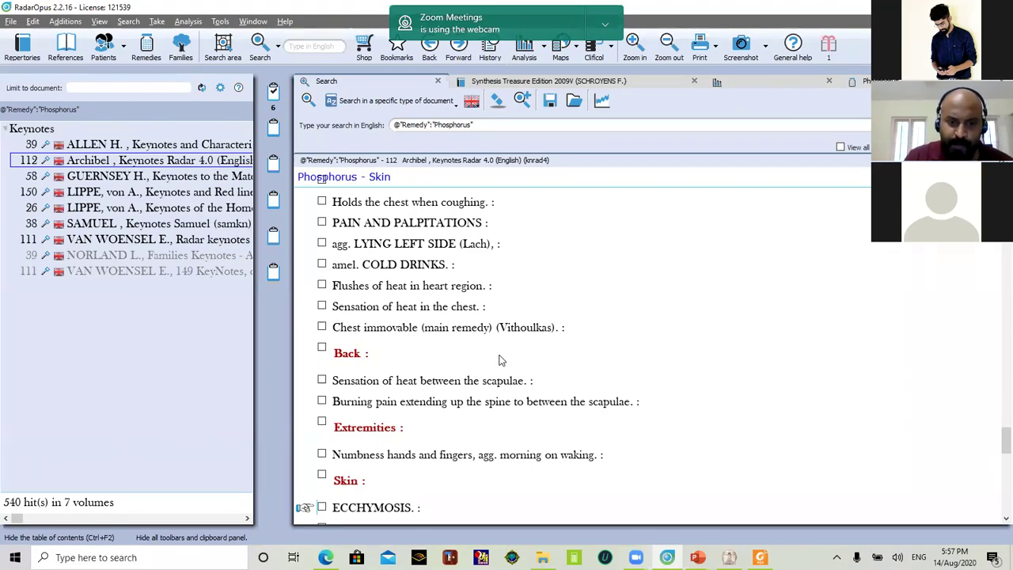
scroll(499, 360, down, 4)
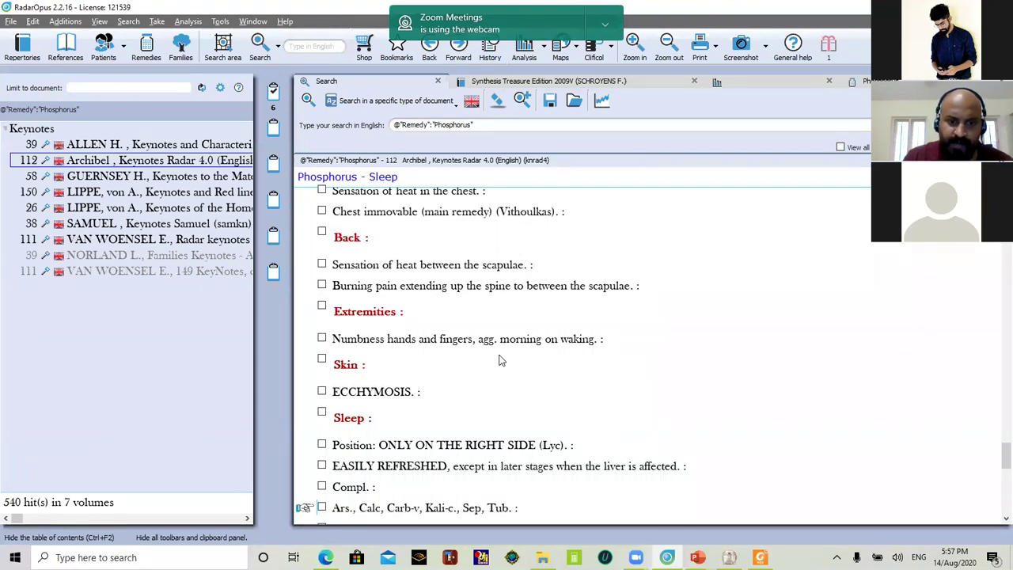
scroll(498, 360, down, 3)
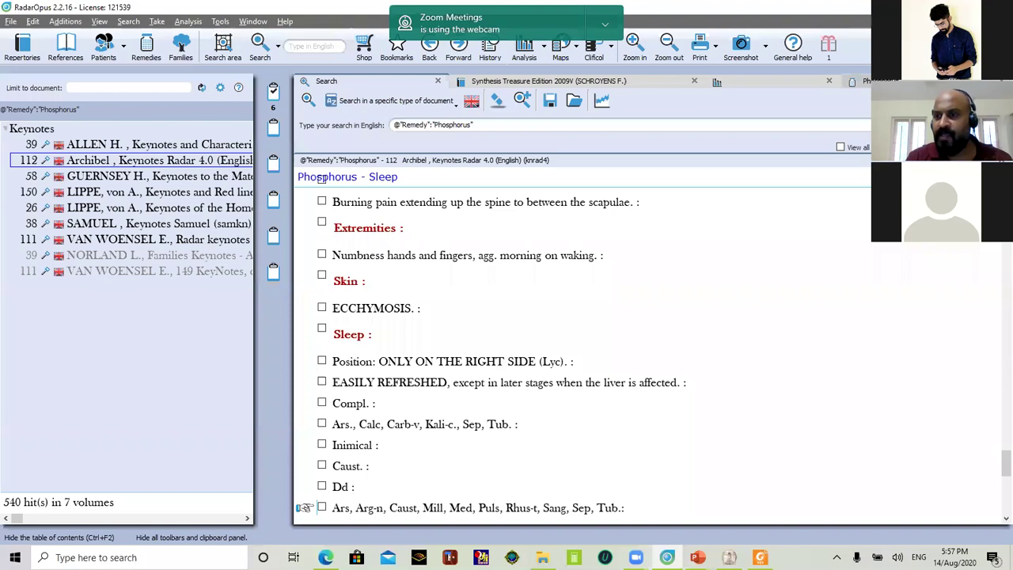
Return to the Clipboard 1 analysis and open the information on the remedy Ipecacuanha
click(715, 83)
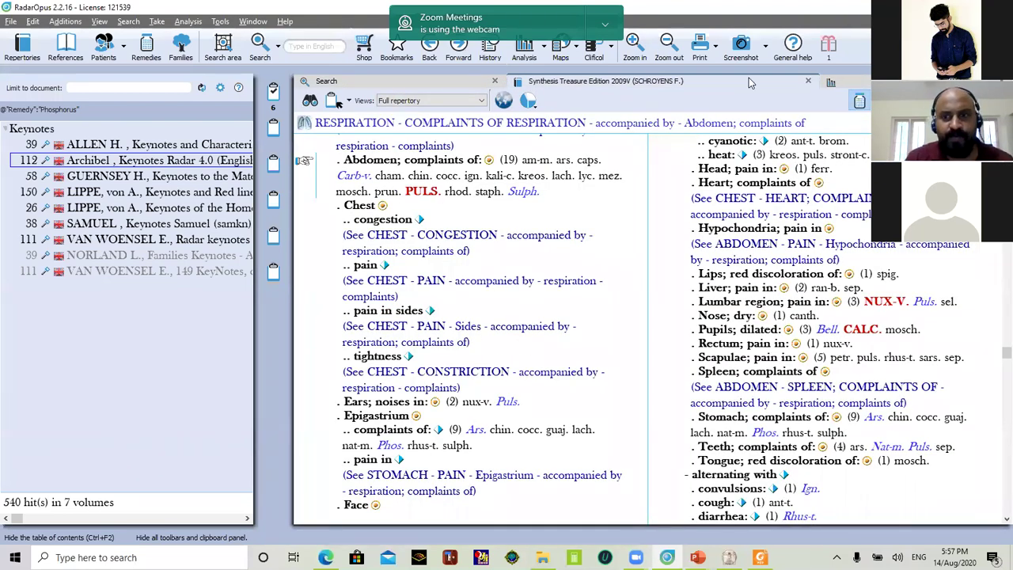
click(830, 83)
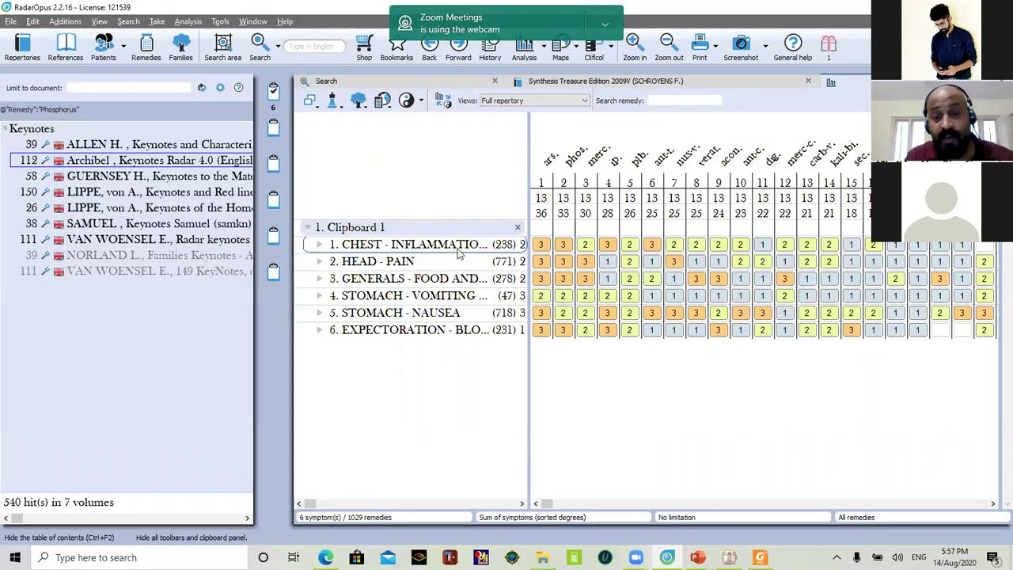
mouse_move(459, 250)
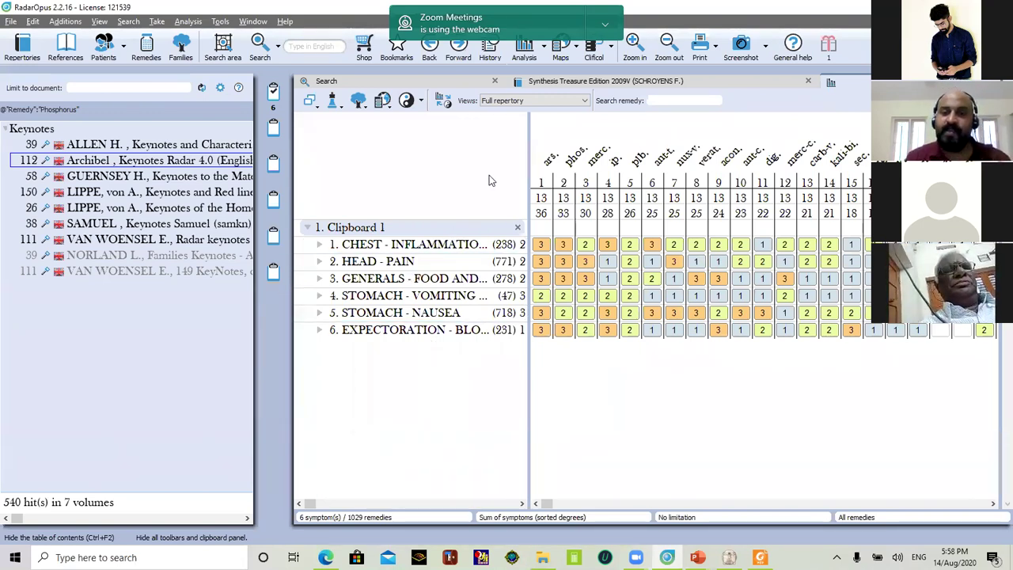
right_click(617, 164)
click(621, 169)
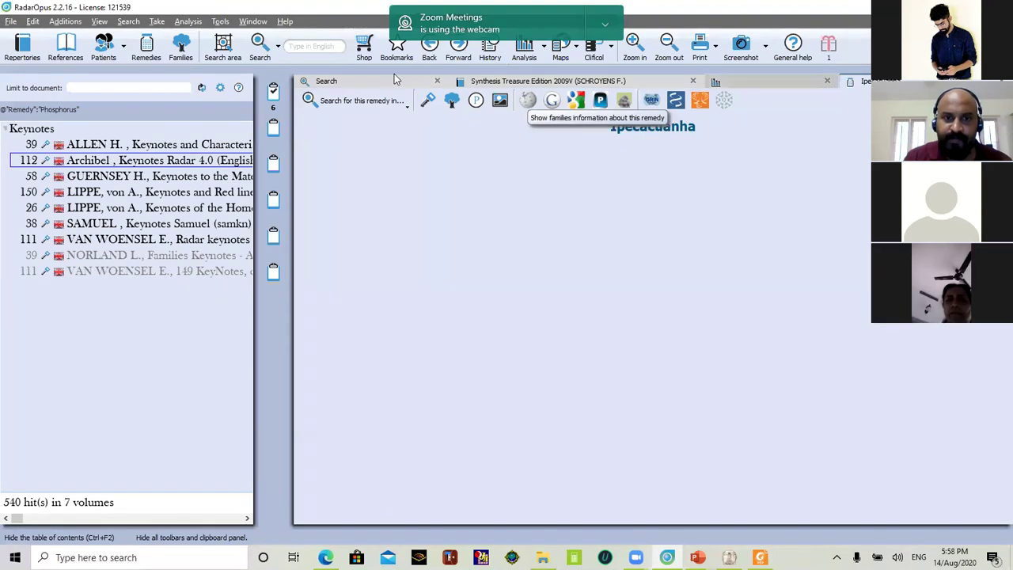
Search for Ipecacuanha in all references of the Keynotes type
click(391, 101)
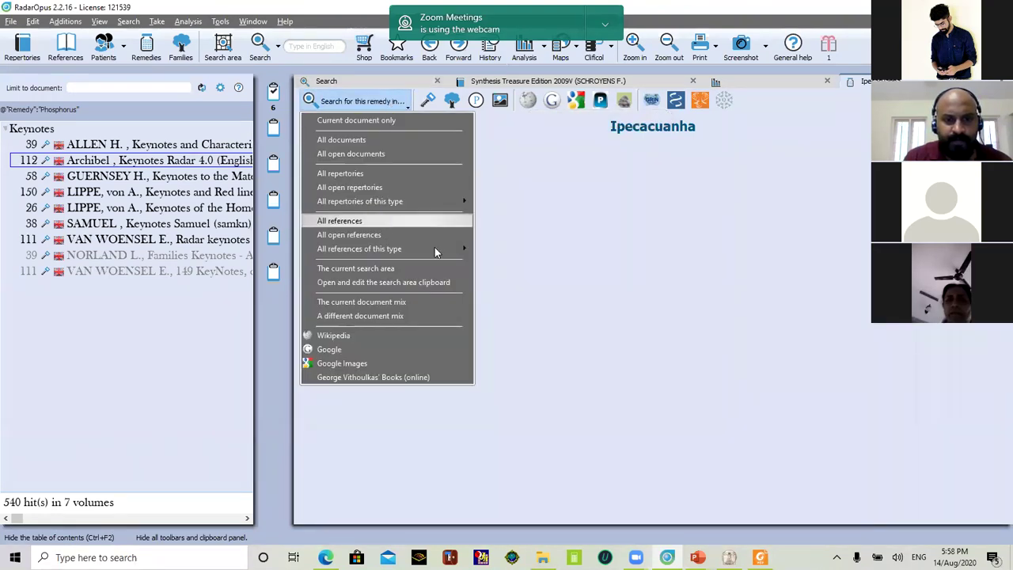
mouse_move(395, 248)
click(518, 261)
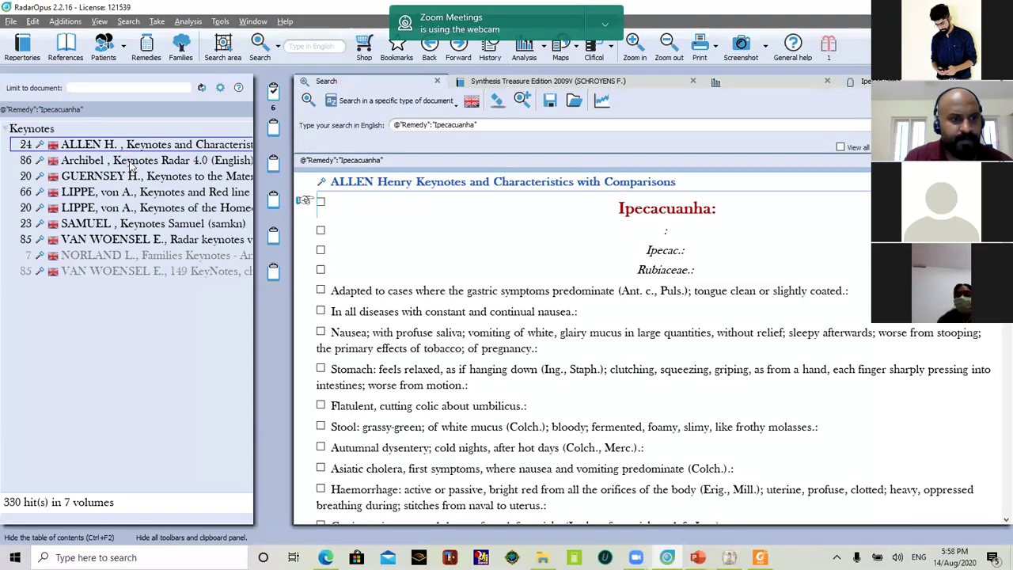
Open the Archibel Keynotes Radar 4.0 entry for Ipecacuanha and read its Mind symptoms
click(203, 158)
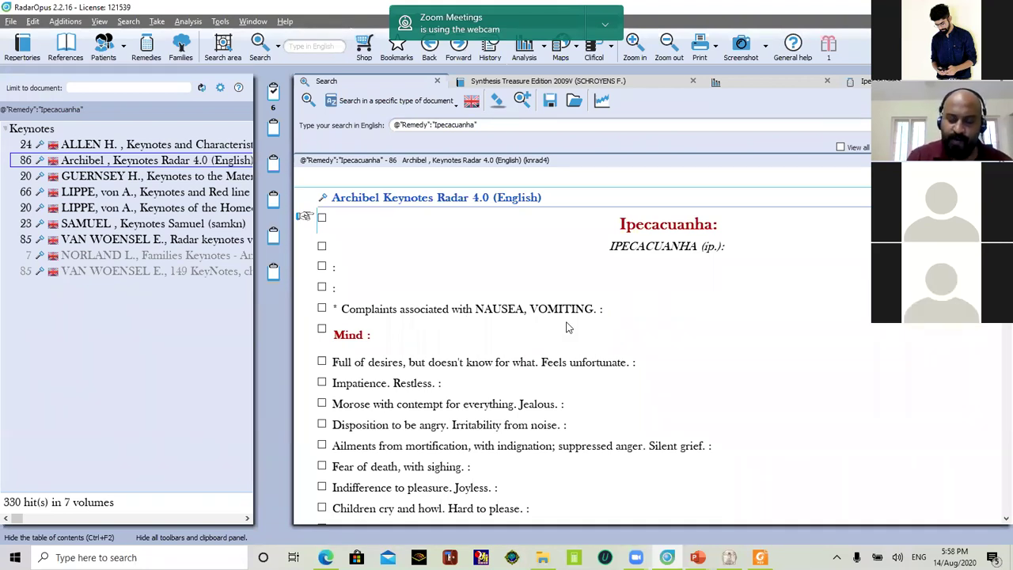
key(Down)
key(Down)
key(Down)
key(Down)
key(Down)
key(Down)
key(Down)
key(Down)
key(Down)
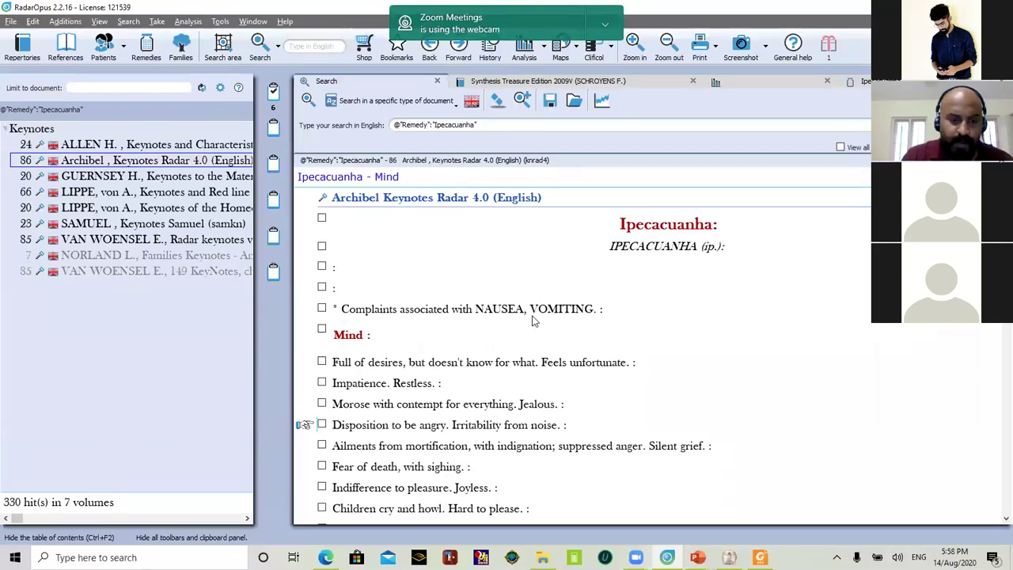
key(Down)
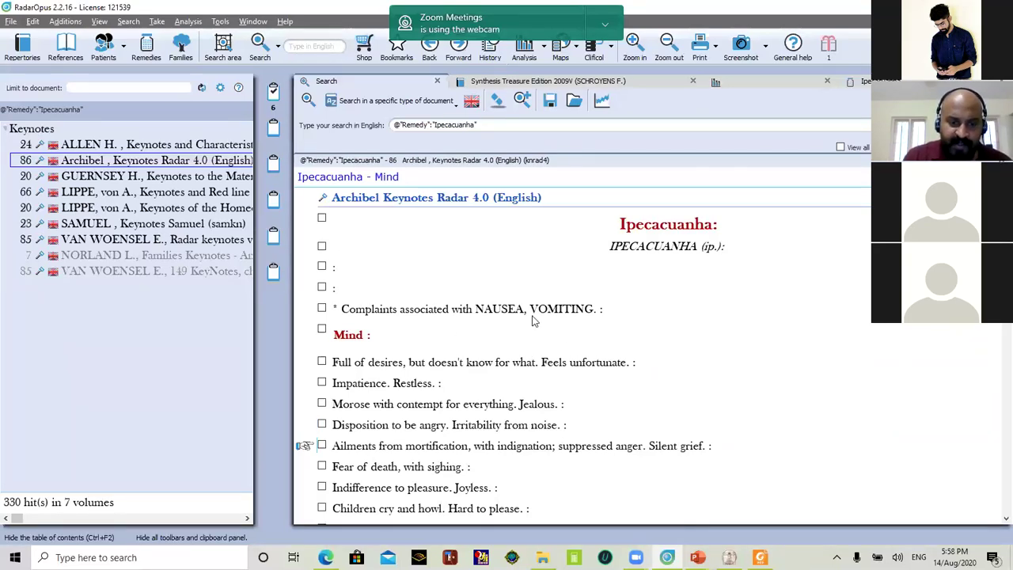
key(Down)
key(Down)
key(Down)
Read the Generalities keynotes of Ipecacuanha, from sensitivity to warm and cold through convulsions from indigestion
key(Down)
key(Down)
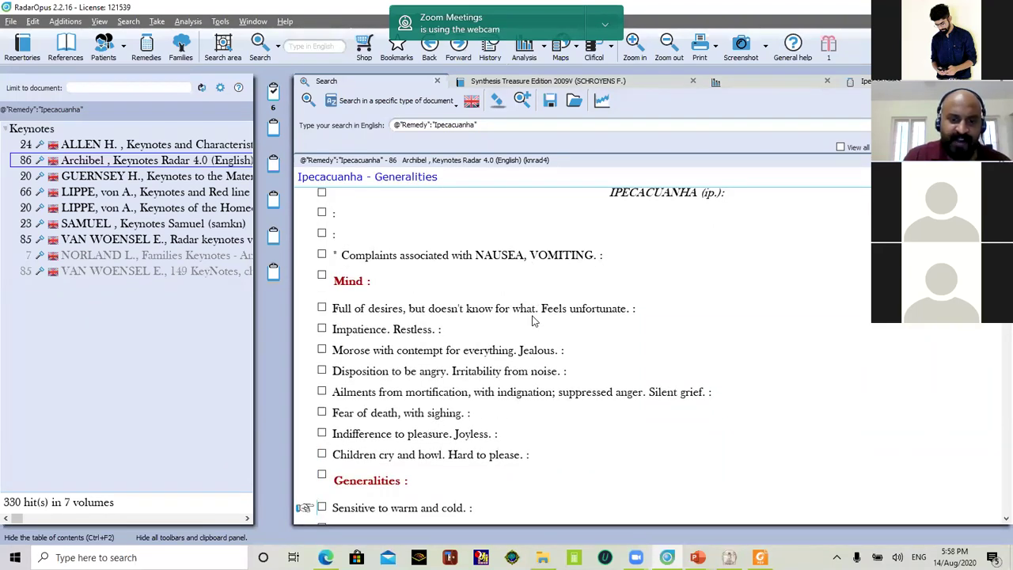
key(Down)
key(Down)
key(Down)
key(Down)
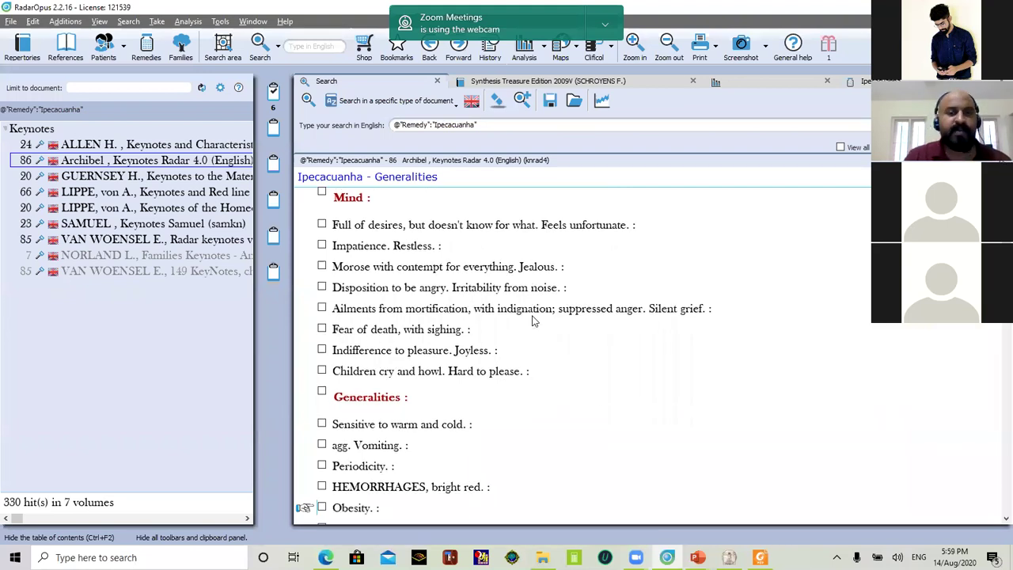
key(Down)
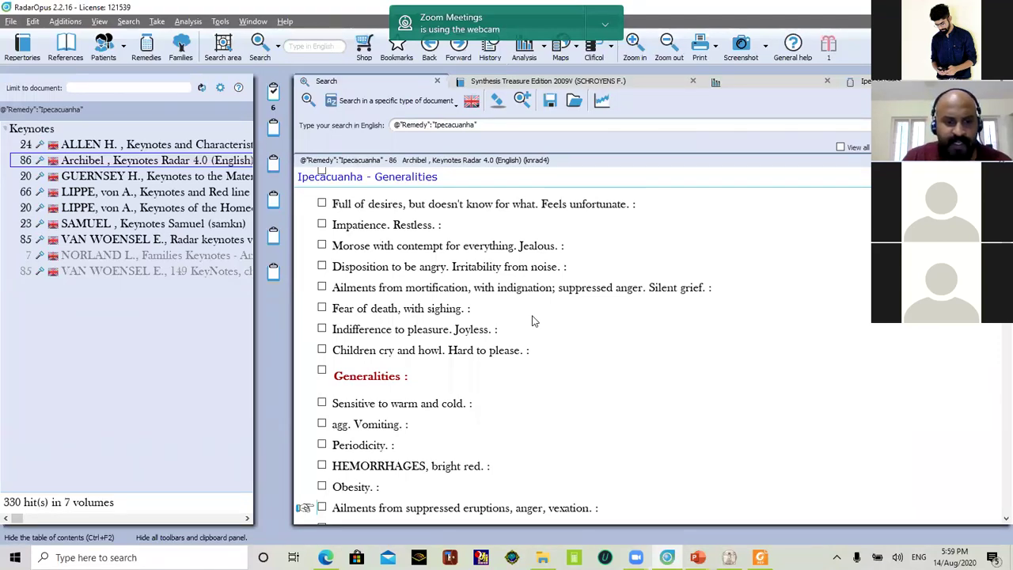
key(Down)
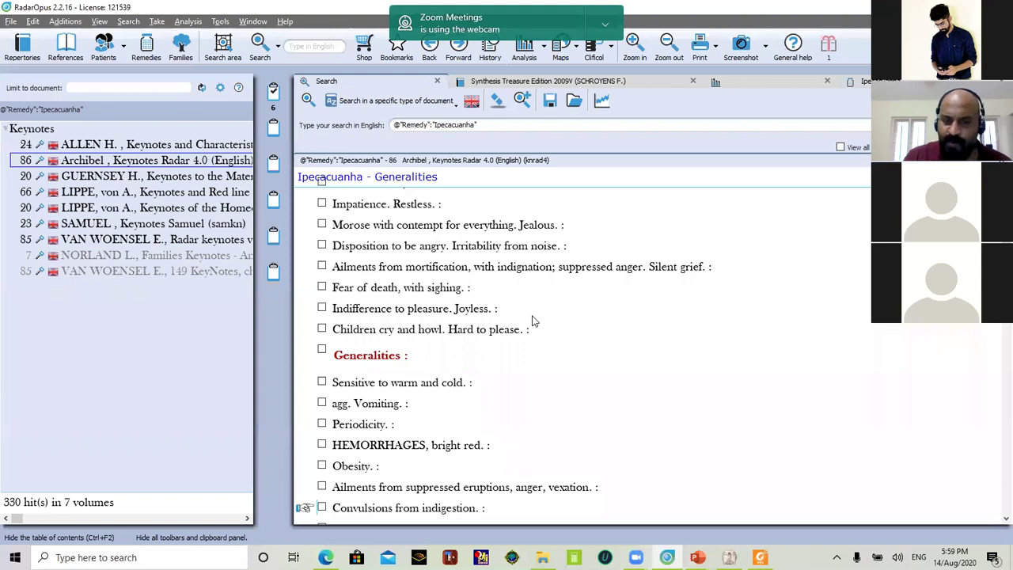
Read the Ipecacuanha keynotes on Food and drinks, Head and Nose, continuing to the start of Face
scroll(531, 320, down, 2)
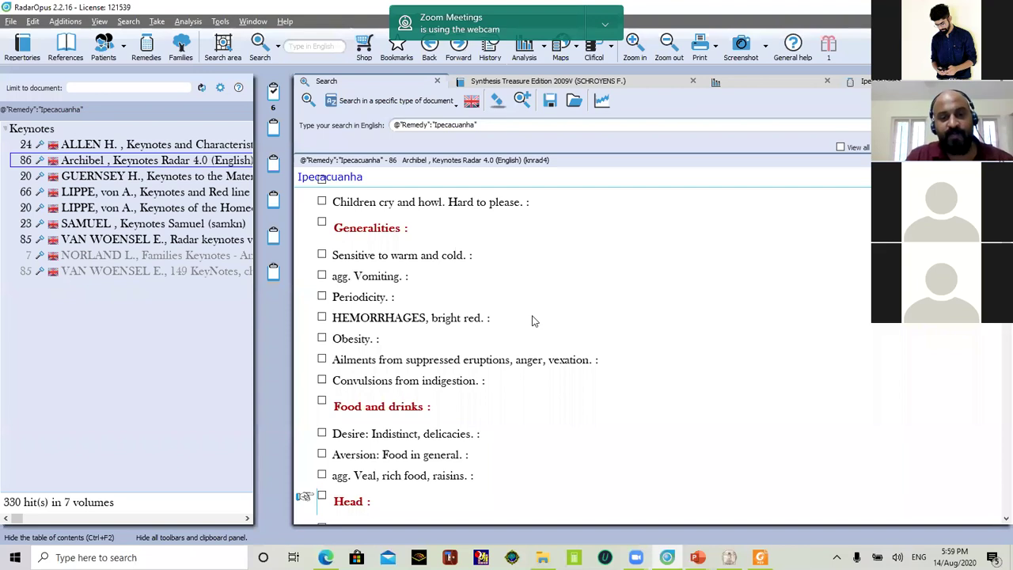
scroll(532, 321, down, 3)
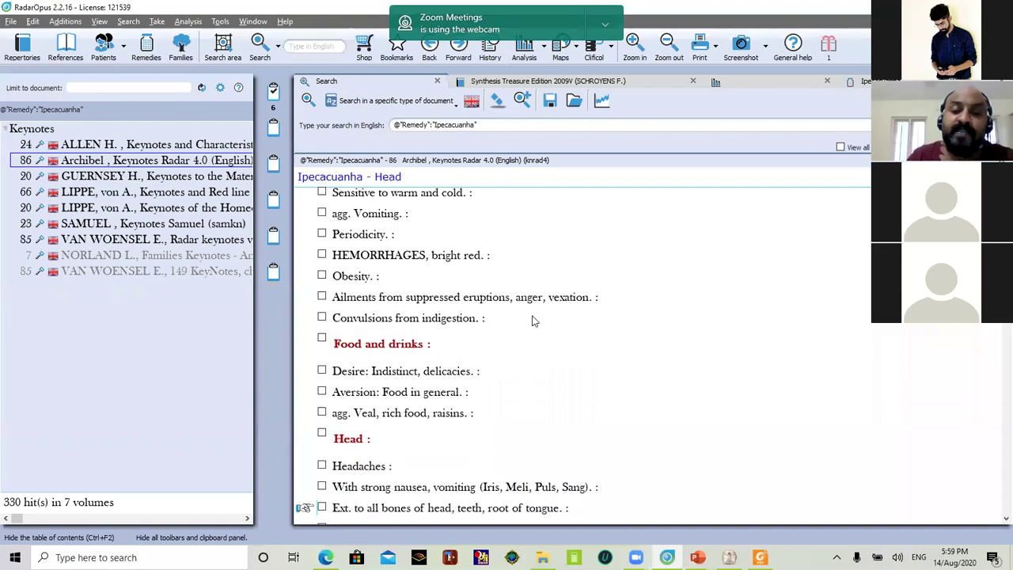
scroll(532, 320, down, 1)
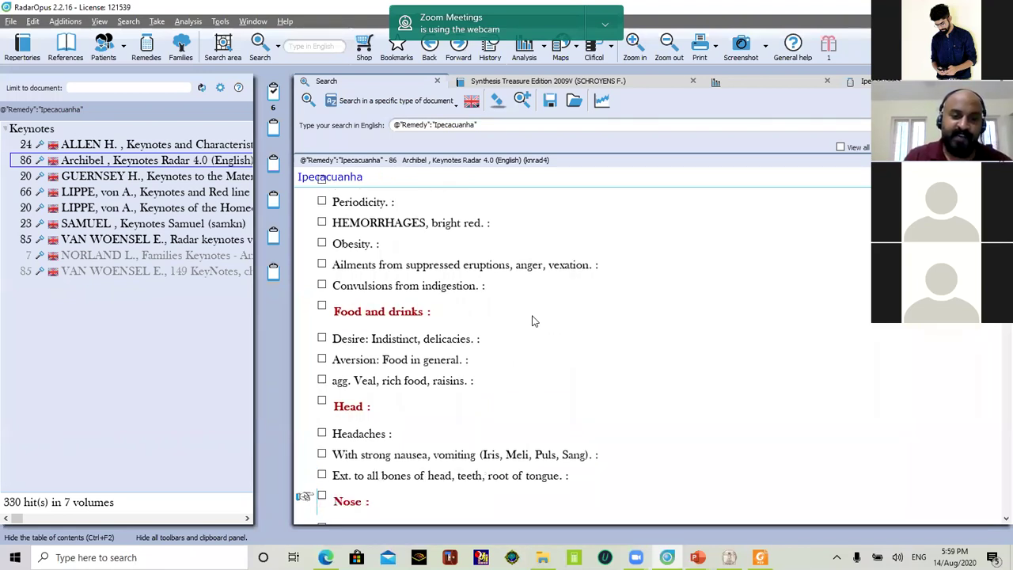
scroll(532, 320, down, 1)
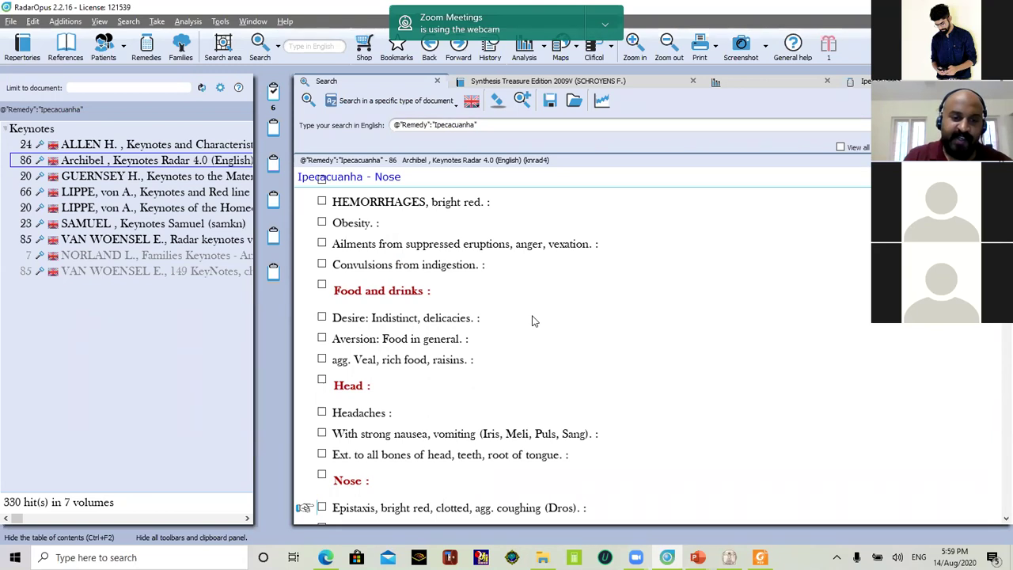
scroll(532, 320, down, 2)
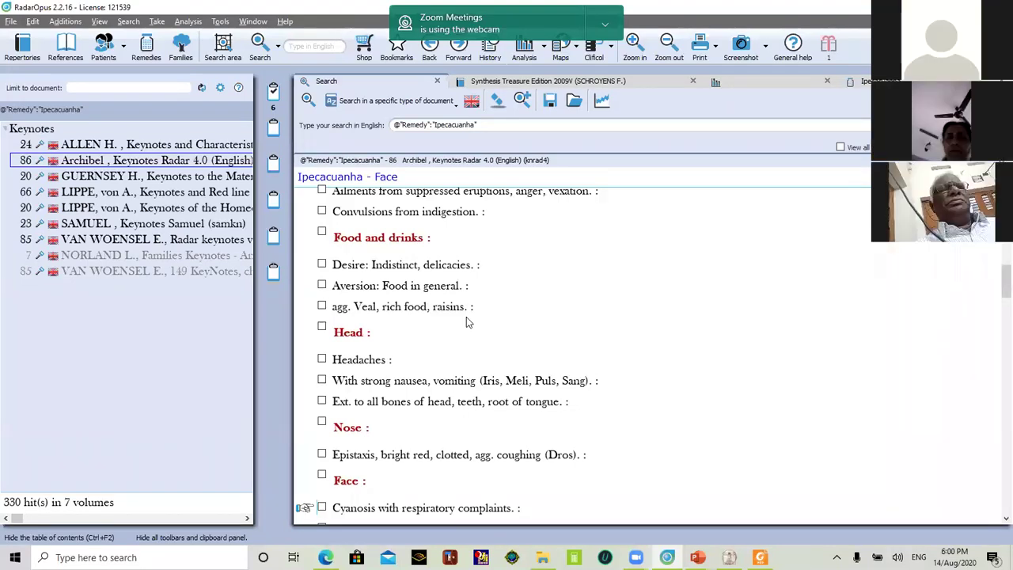
Read the rest of the Face keynotes of Ipecacuanha, followed by Mouth and Stomach
scroll(466, 317, down, 2)
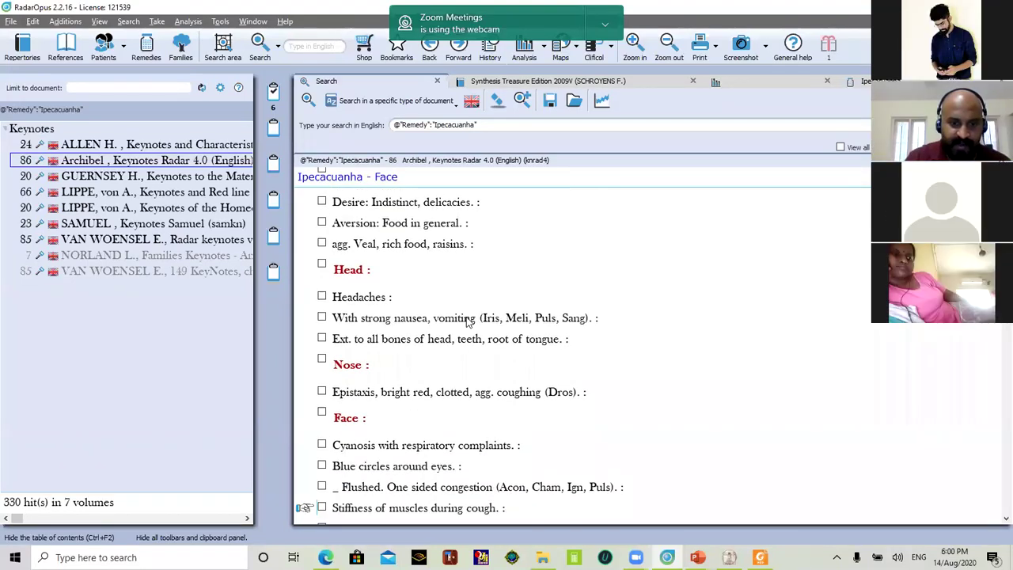
scroll(467, 321, down, 2)
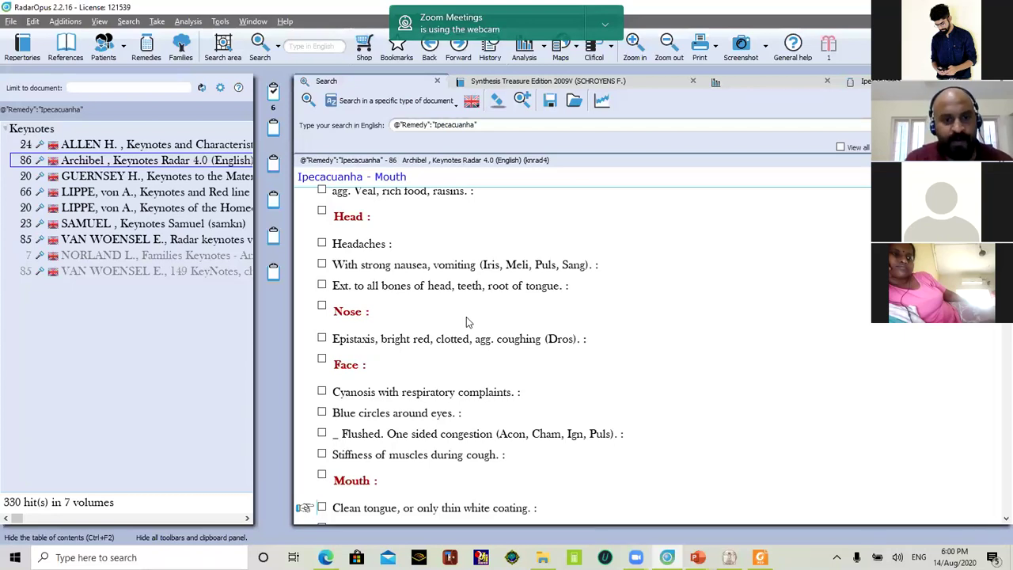
scroll(466, 320, down, 2)
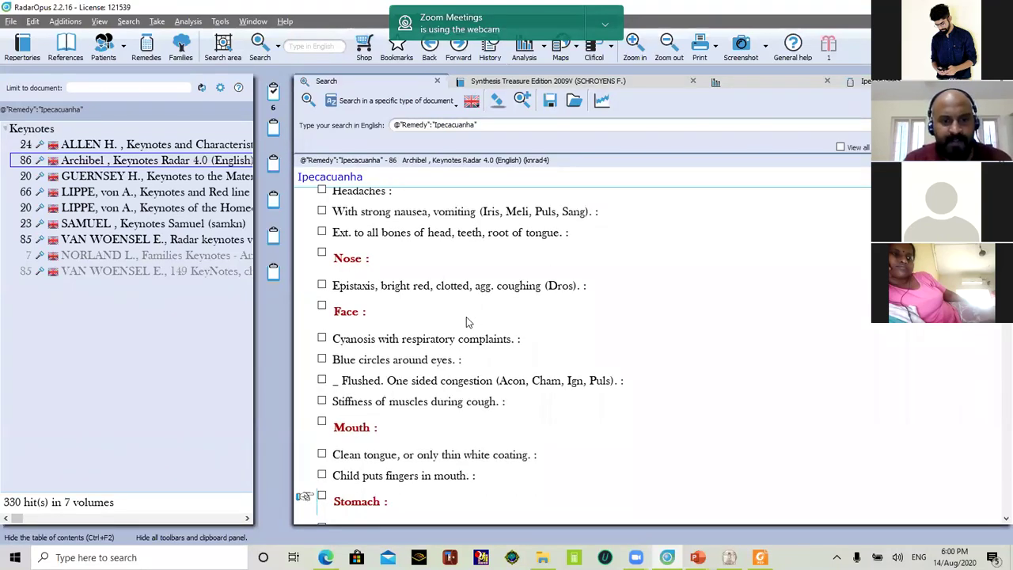
scroll(466, 322, down, 1)
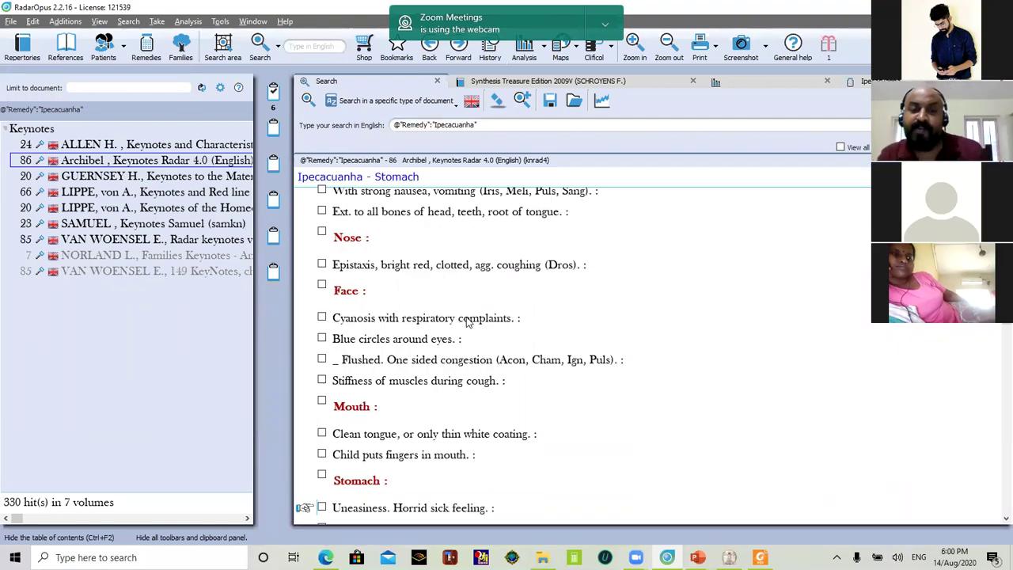
scroll(466, 322, down, 2)
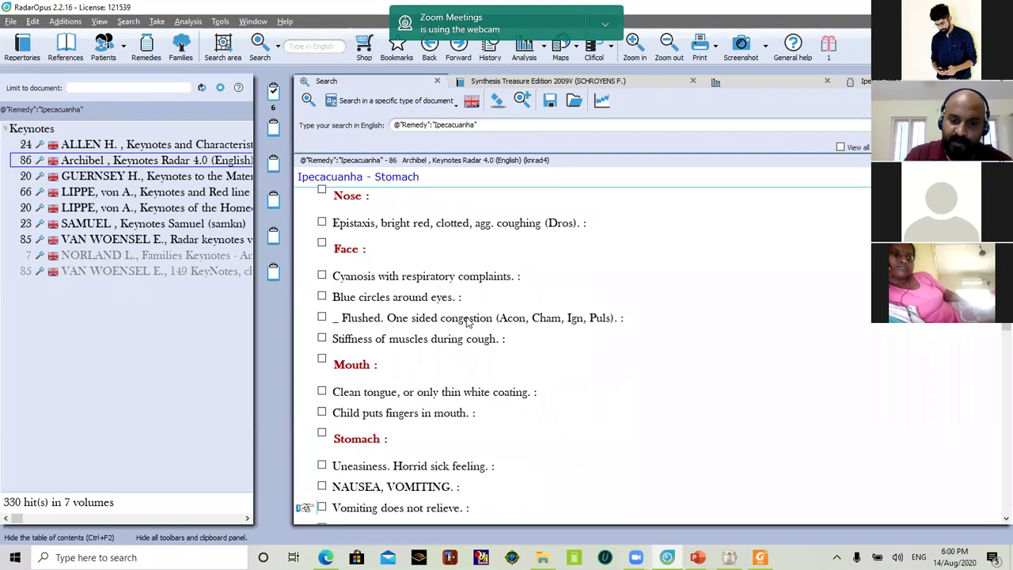
scroll(466, 321, down, 5)
scroll(466, 317, down, 5)
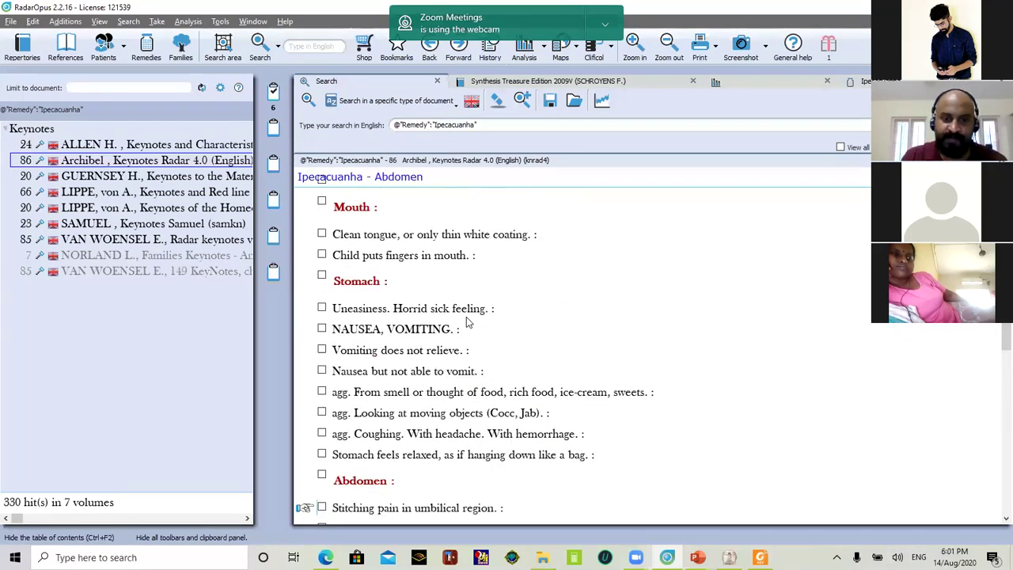
Read the Ipecacuanha keynotes from Abdomen, Rectum and Urine through Female genitalia, Larynx/trachea and Respiration
scroll(468, 322, down, 1)
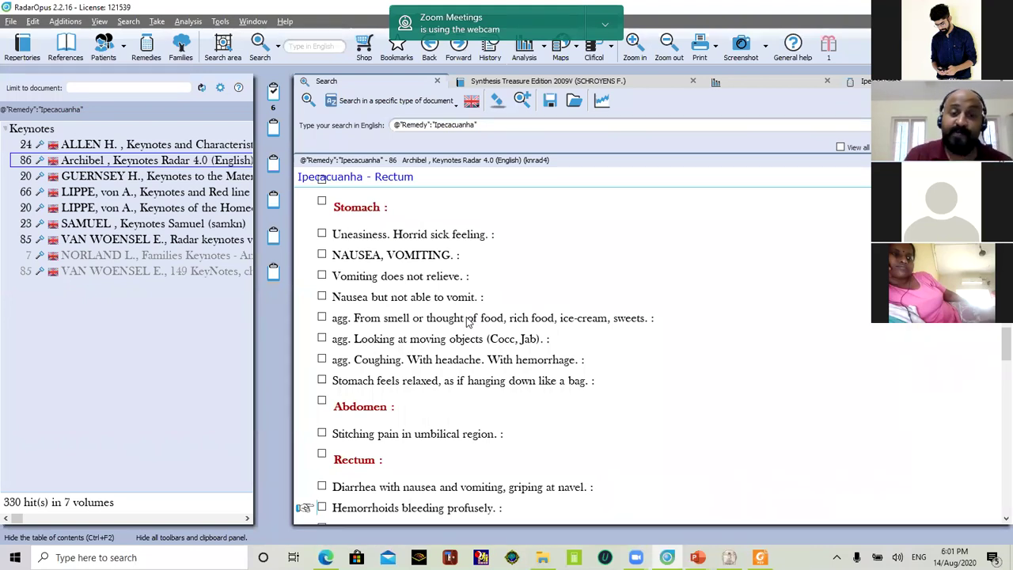
scroll(468, 321, down, 1)
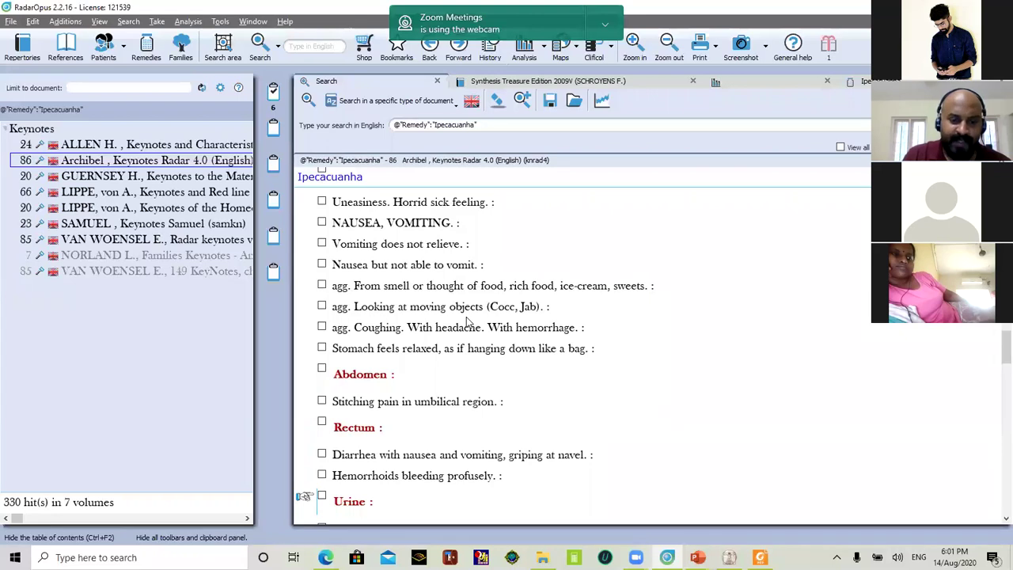
scroll(466, 319, down, 1)
scroll(465, 317, down, 1)
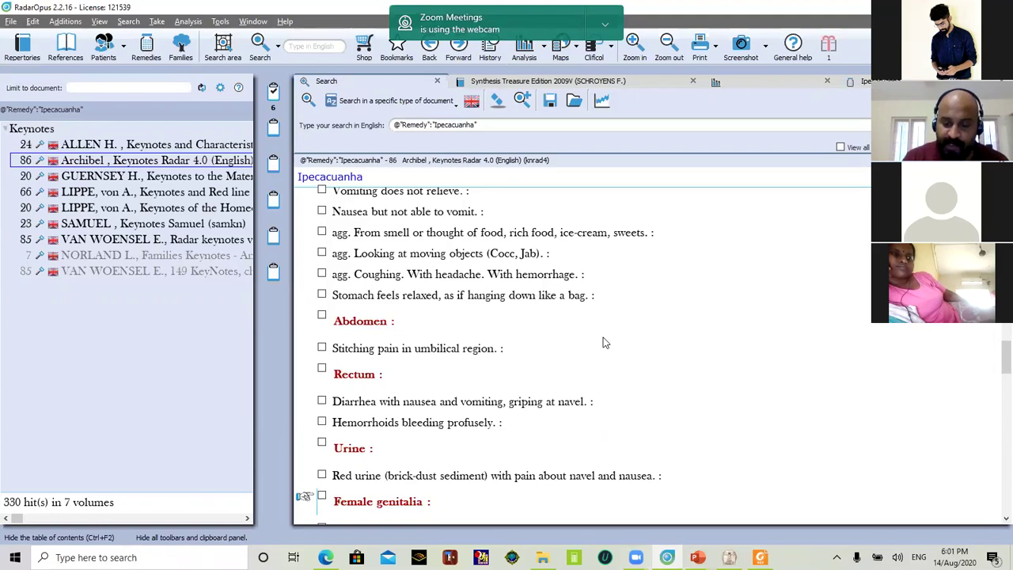
scroll(603, 341, down, 8)
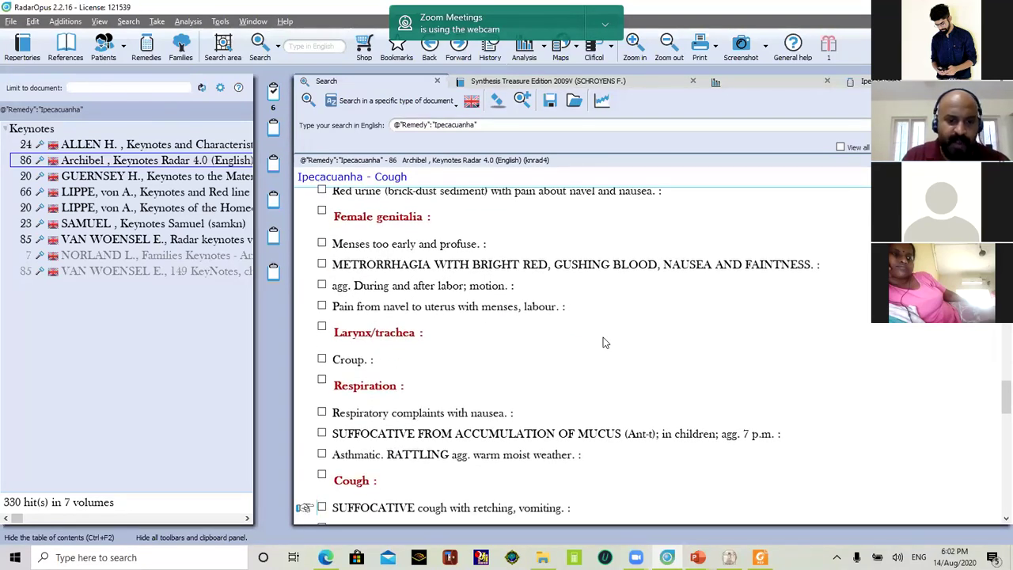
Examine the Ipecacuanha keynotes on Cough, Expectoration, Chest and Back
scroll(603, 342, down, 1)
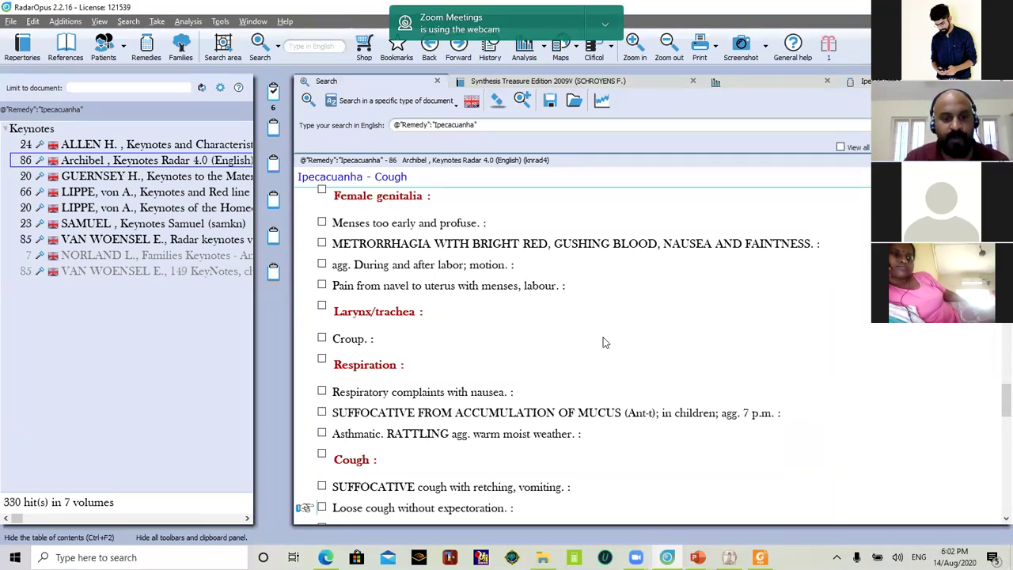
scroll(602, 342, down, 1)
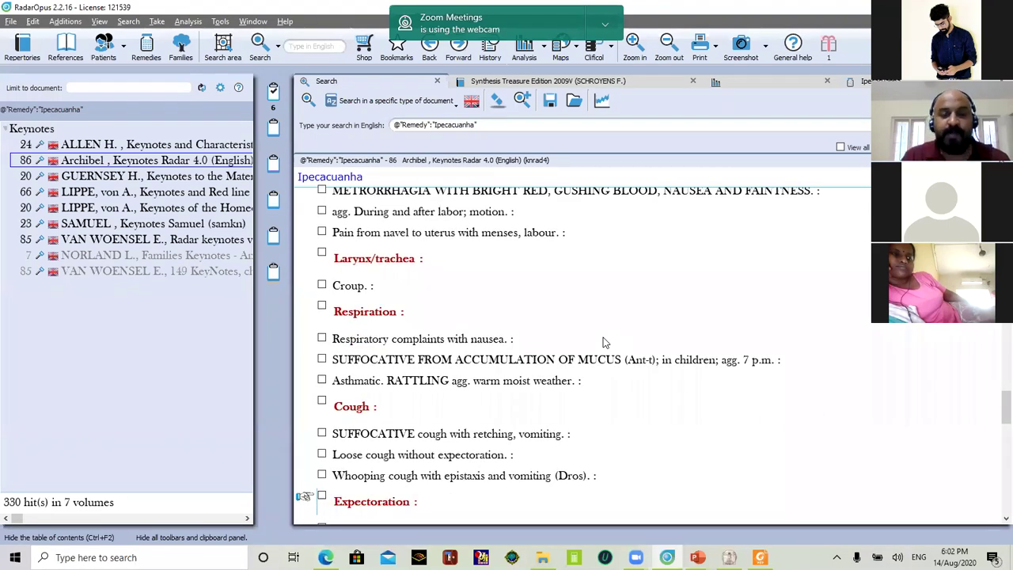
scroll(602, 342, down, 1)
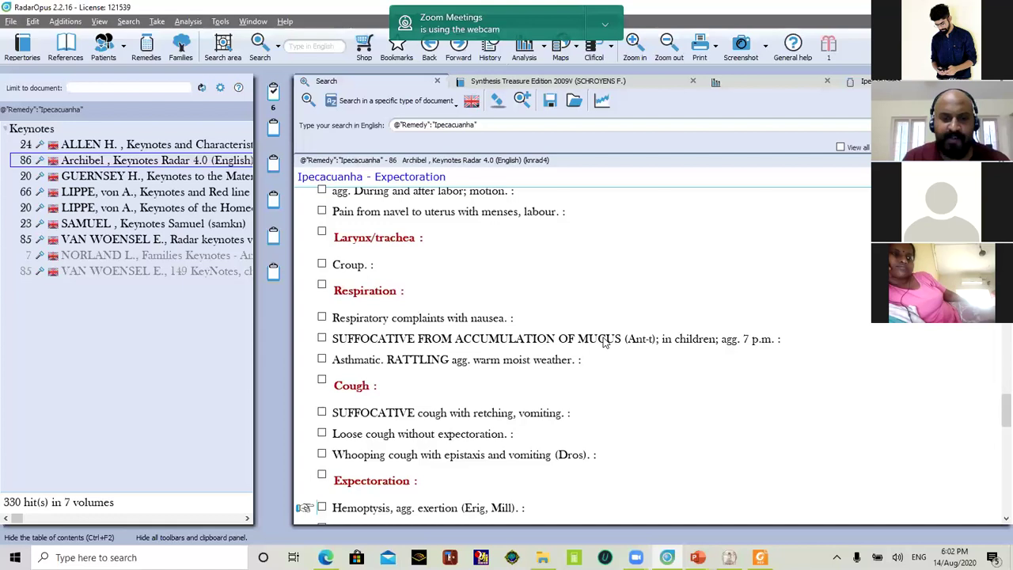
scroll(603, 342, down, 2)
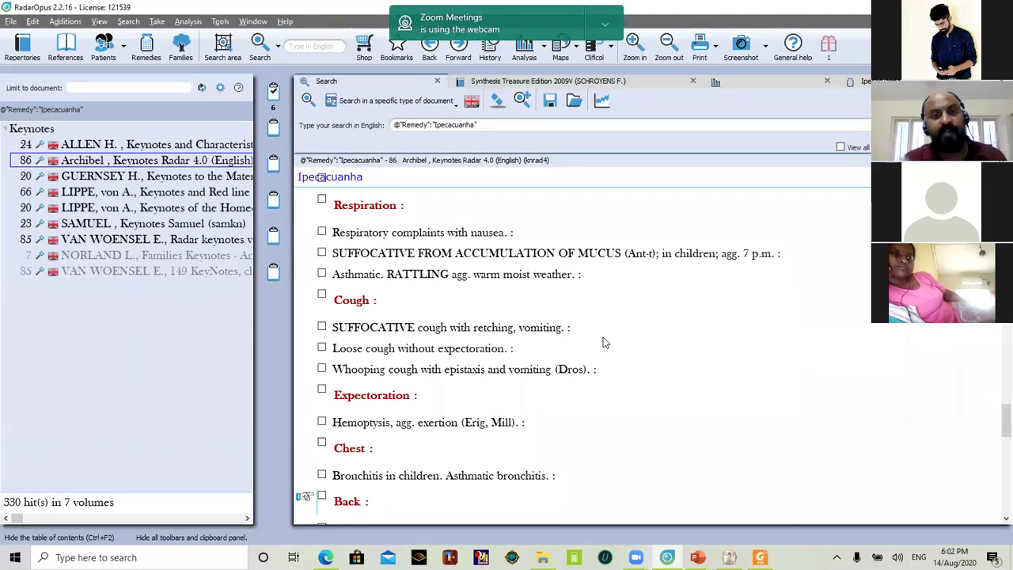
scroll(603, 342, down, 1)
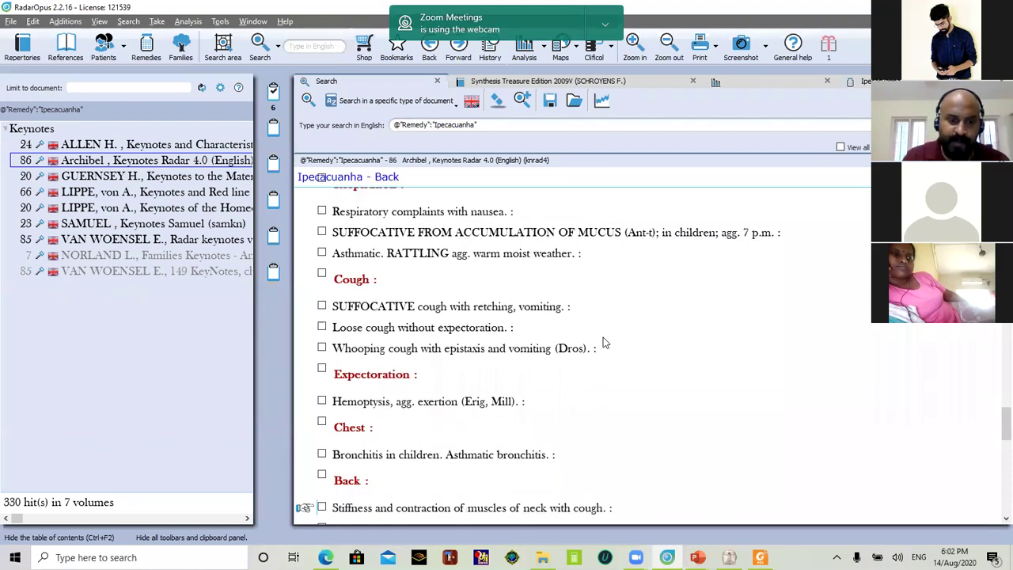
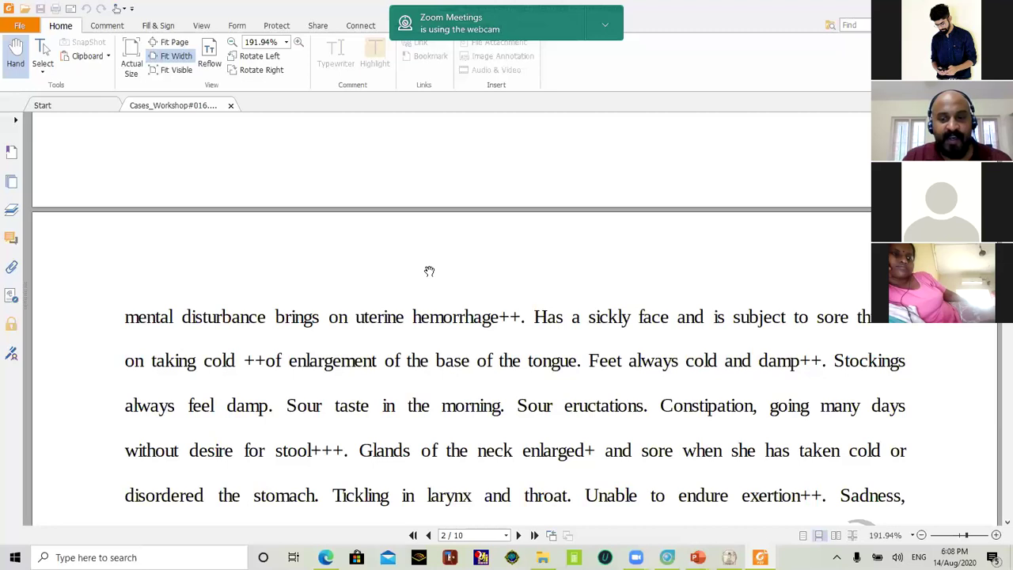
Read the menorrhagia case dated January 19, 1890 across pages 1 and 2 of the workshop cases PDF
scroll(429, 266, down, 1)
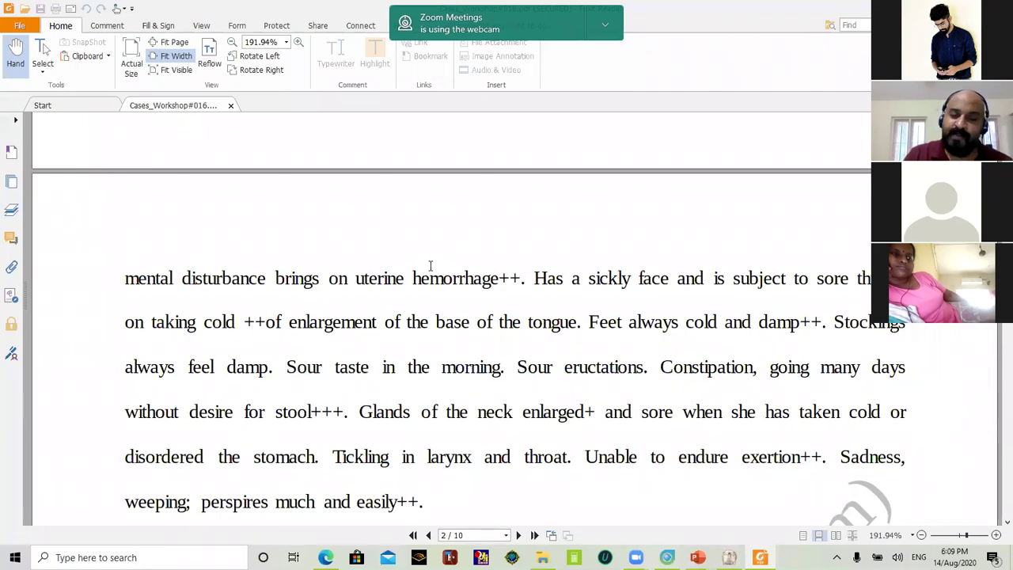
scroll(431, 265, down, 3)
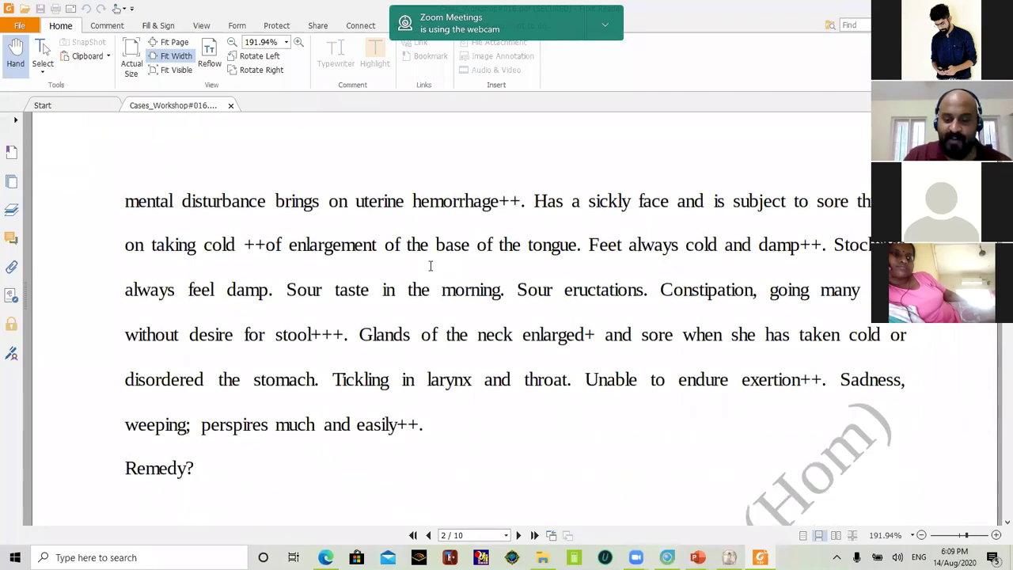
scroll(429, 268, up, 5)
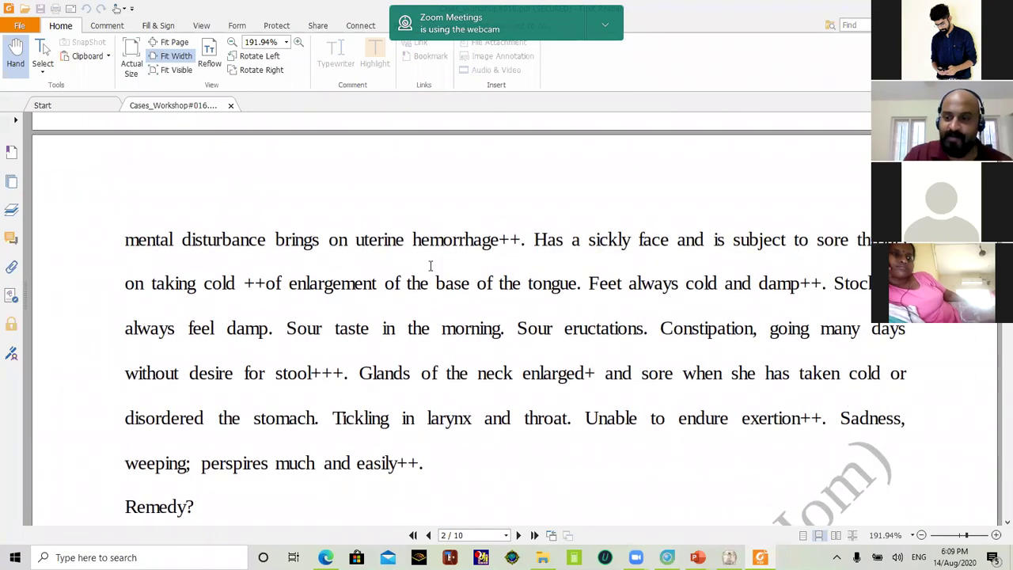
scroll(429, 271, up, 2)
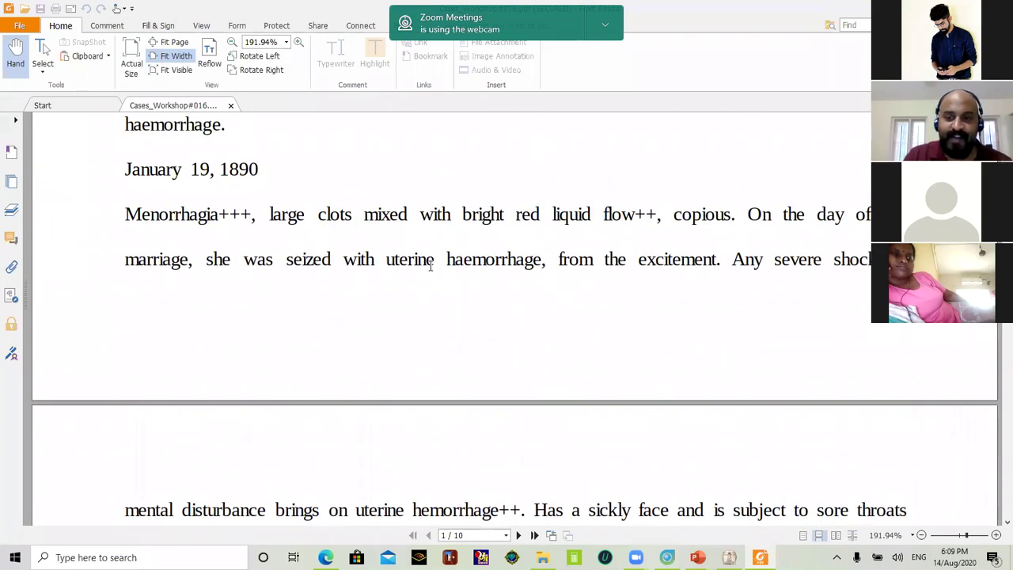
scroll(430, 267, down, 2)
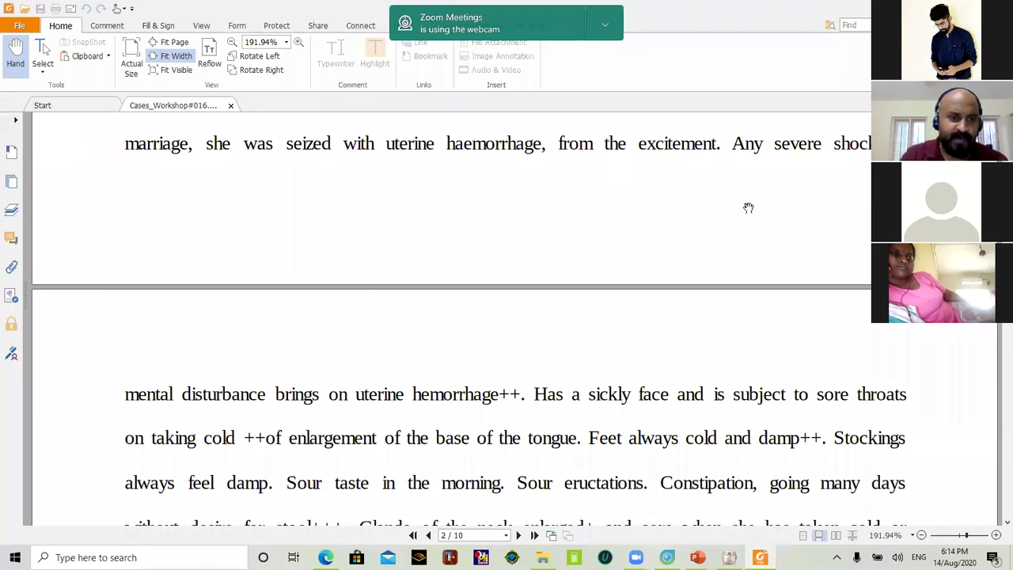
scroll(555, 175, up, 1)
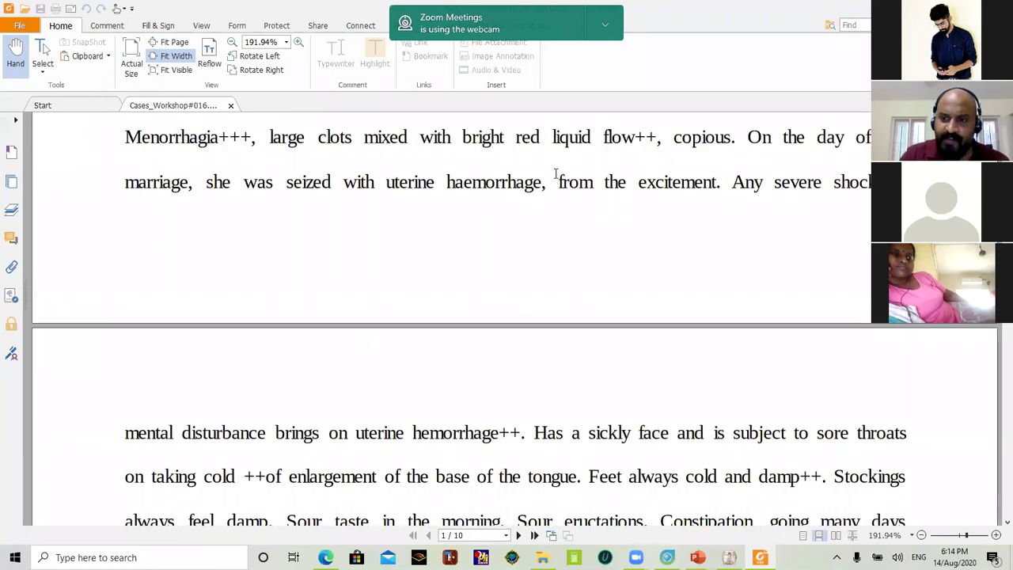
scroll(554, 176, up, 2)
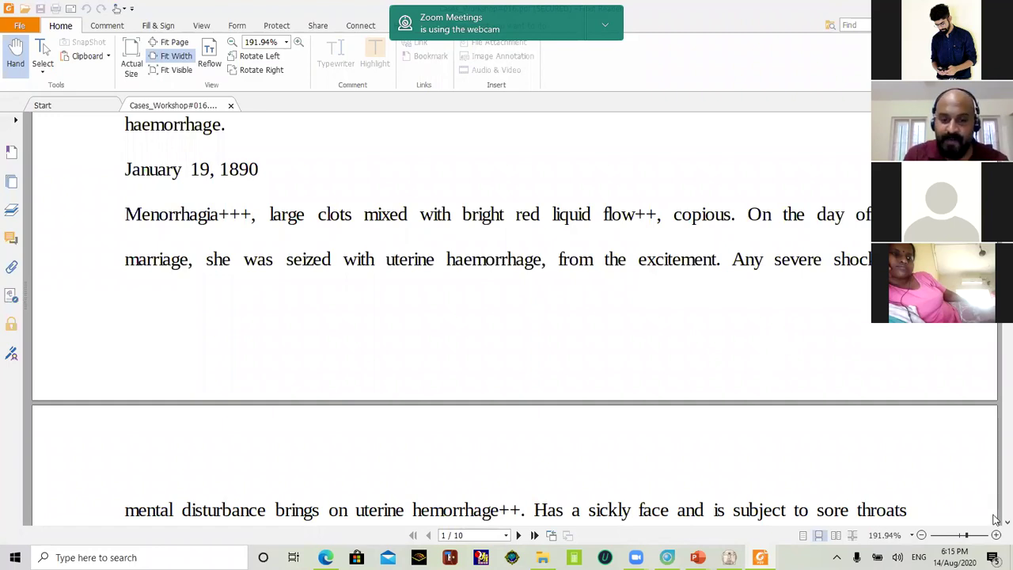
Read the rest of the menorrhagia case on page 2 of the workshop cases PDF, down to the remedy question
scroll(995, 518, down, 1)
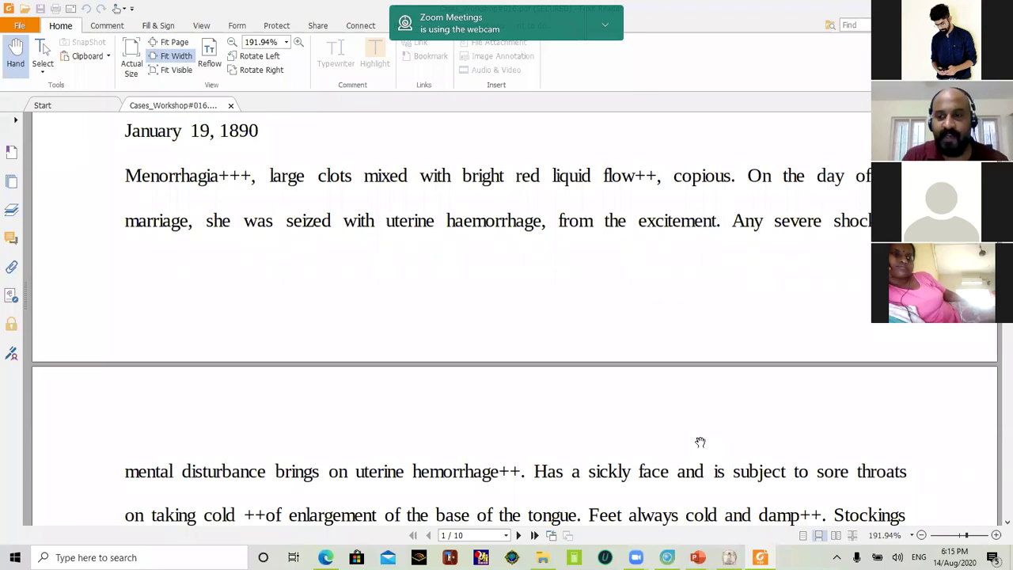
scroll(700, 441, down, 1)
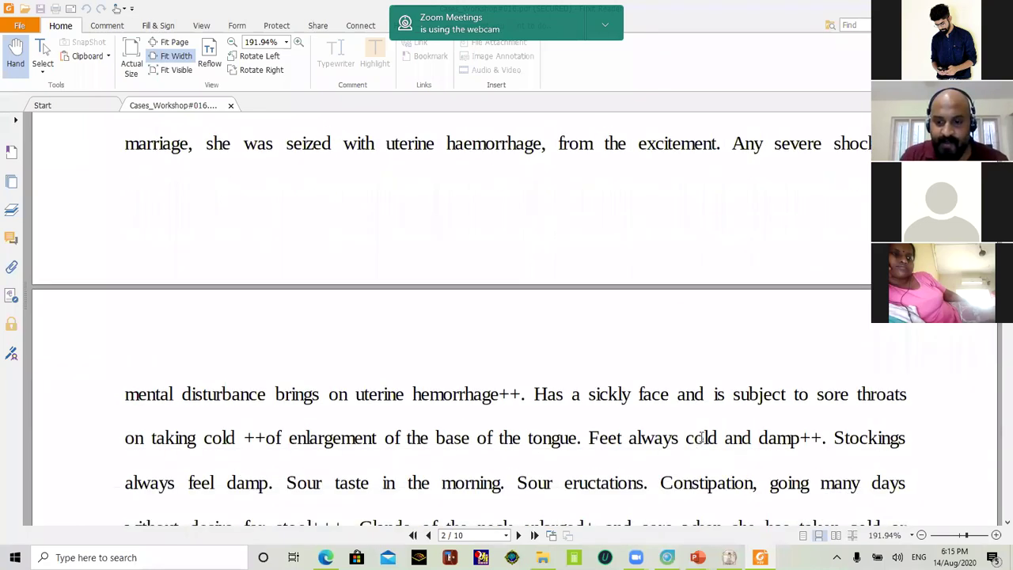
scroll(700, 441, down, 1)
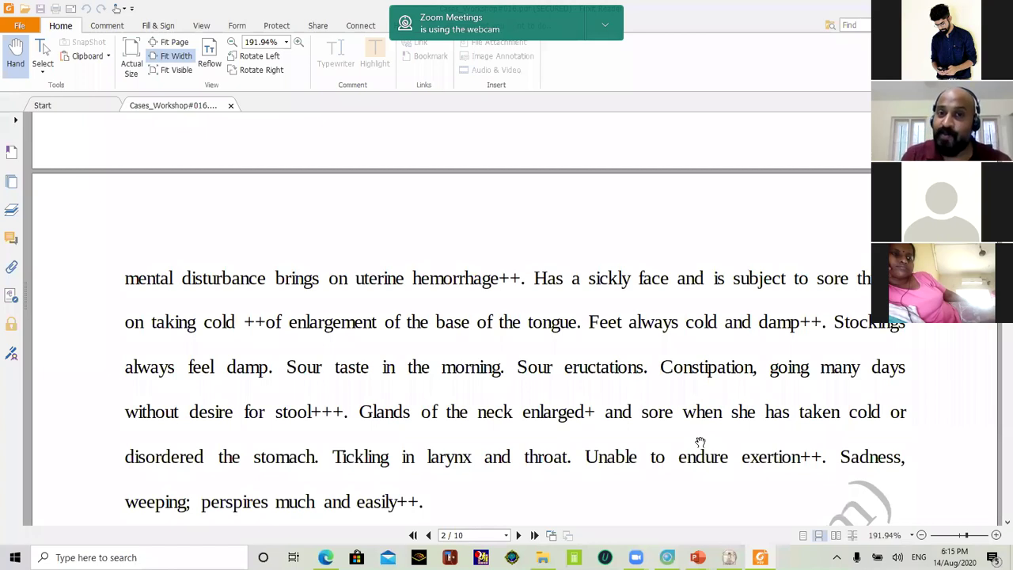
scroll(700, 442, down, 1)
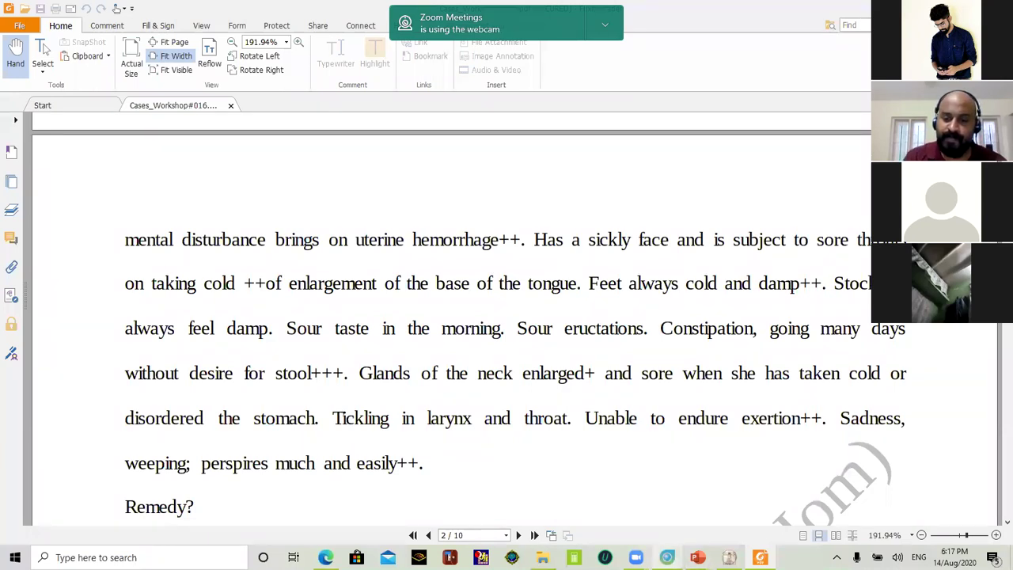
Switch to RadarOpus, close the search, analysis and Ipecacuanha tabs, and hide the table of contents beside the Synthesis repertory
key(alt+Tab)
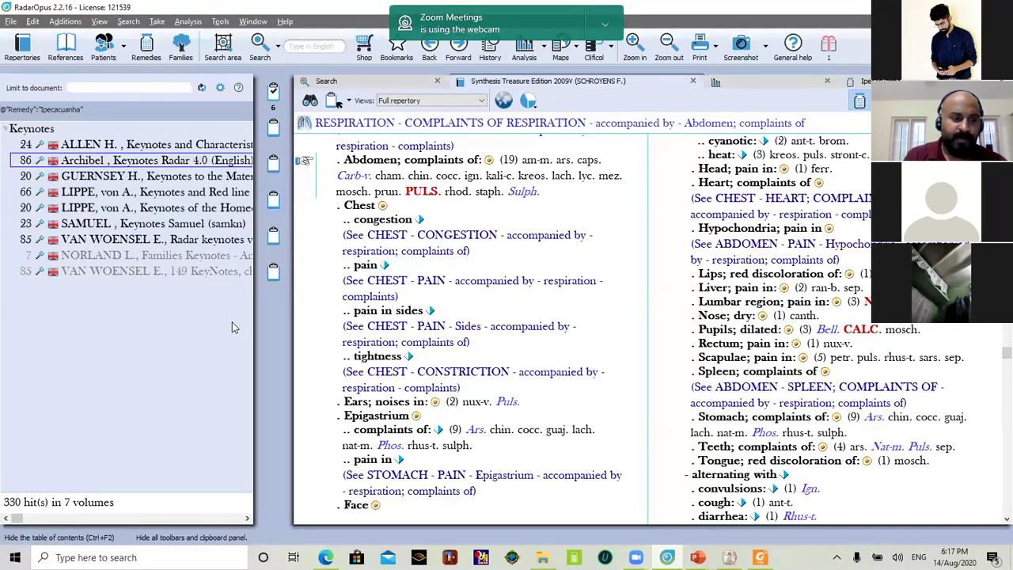
click(72, 537)
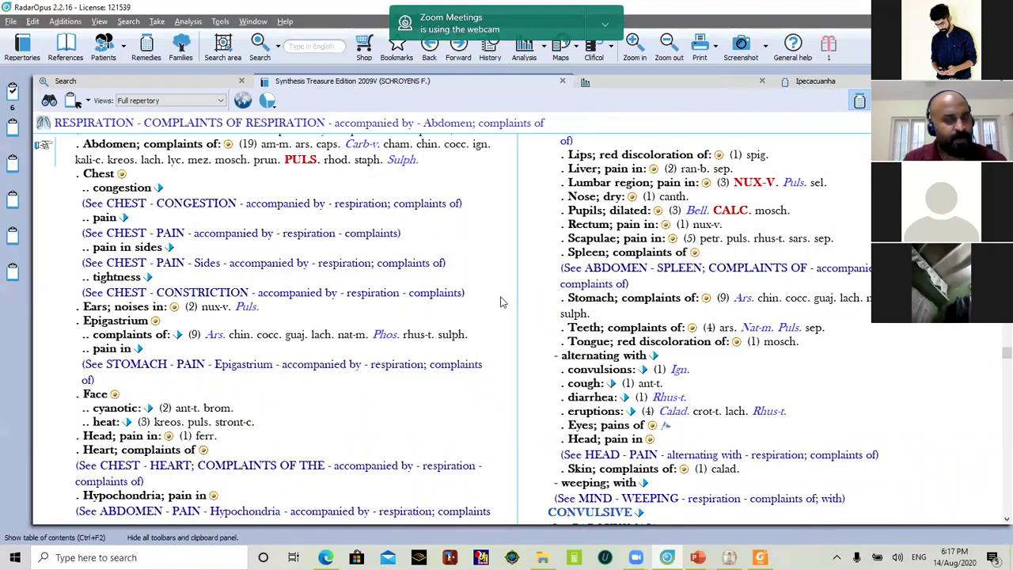
click(697, 82)
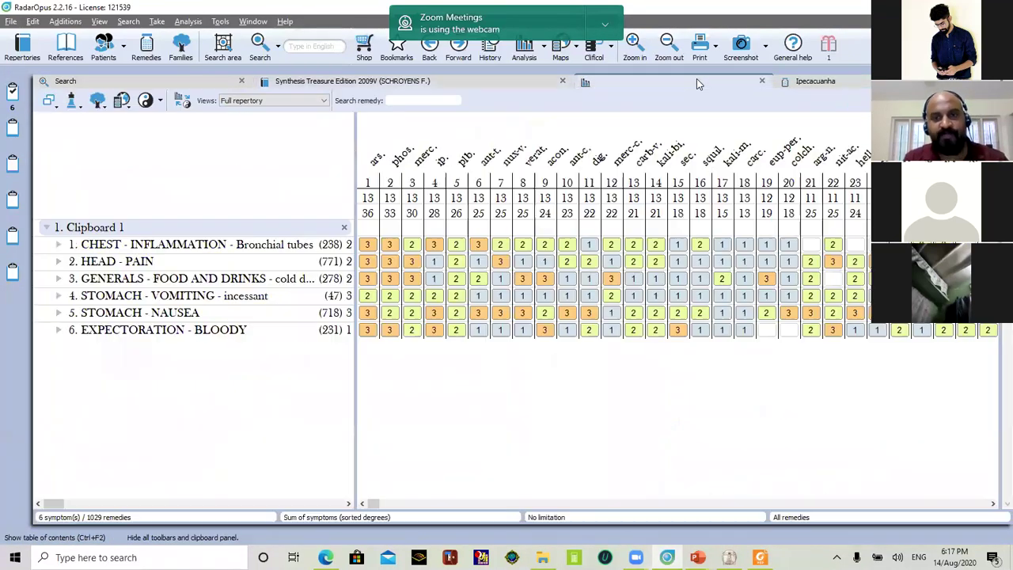
click(762, 81)
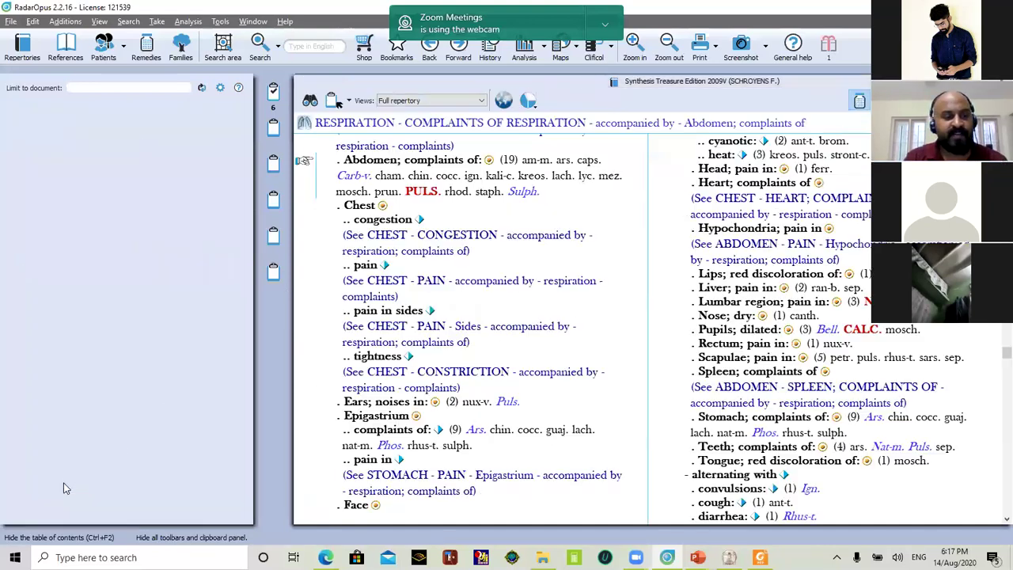
click(66, 537)
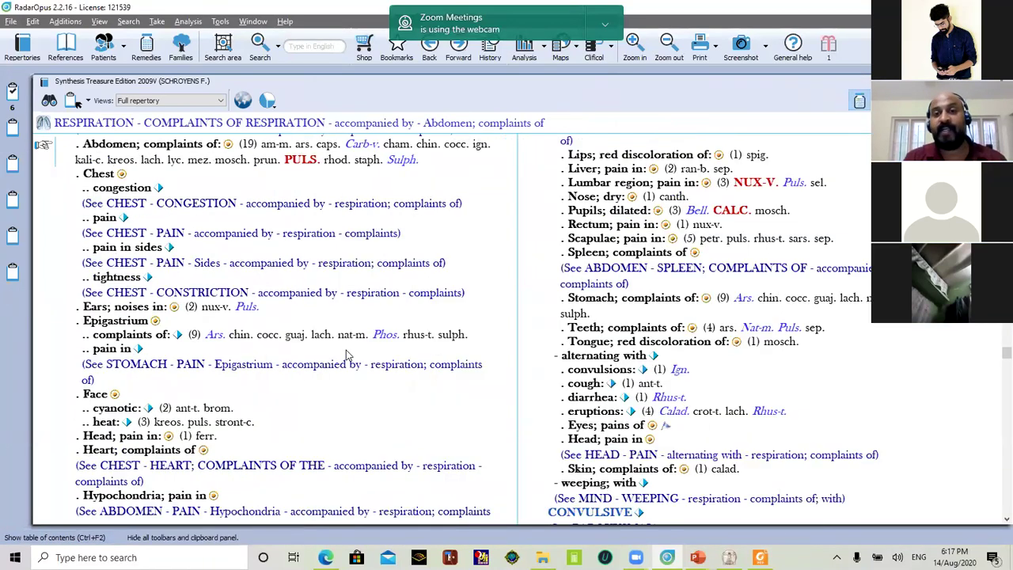
Look up the RECTUM - INACTIVITY OF RECTUM rubric and follow its cross-reference to CONSTIPATION - stool - remains long in the rectum with no urging
text(rectum)
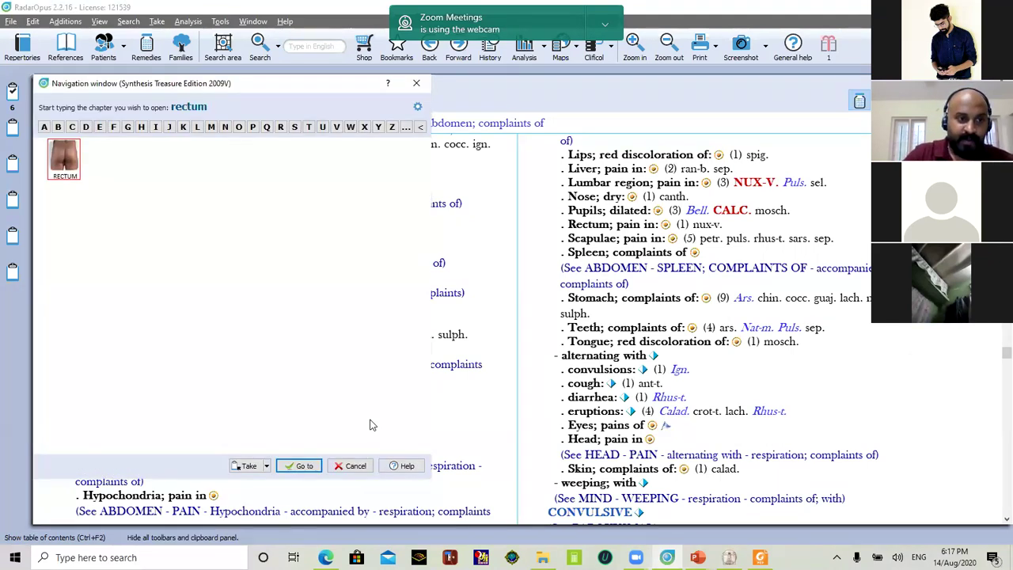
key(Return)
text(inactivity)
key(Return)
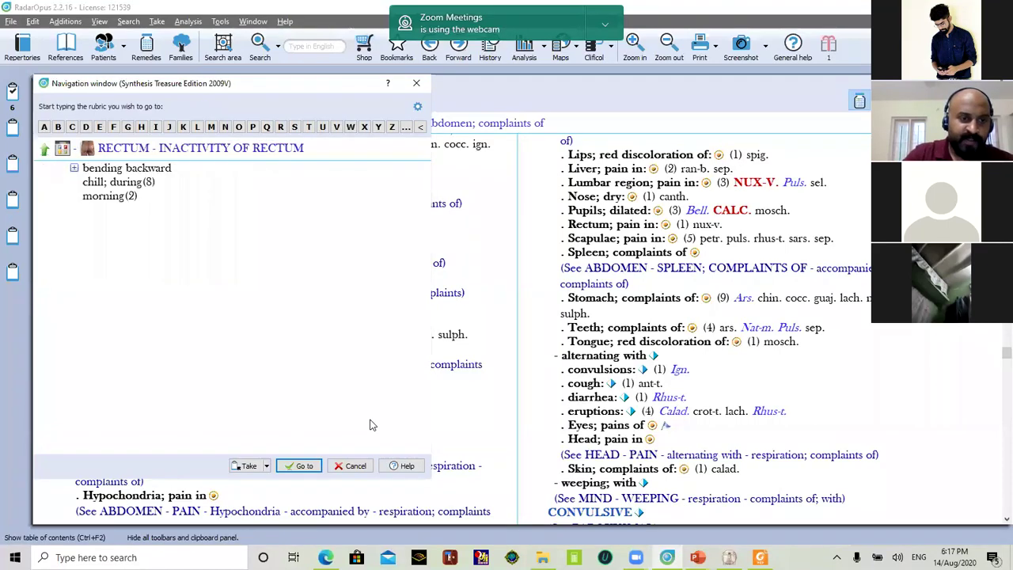
key(Return)
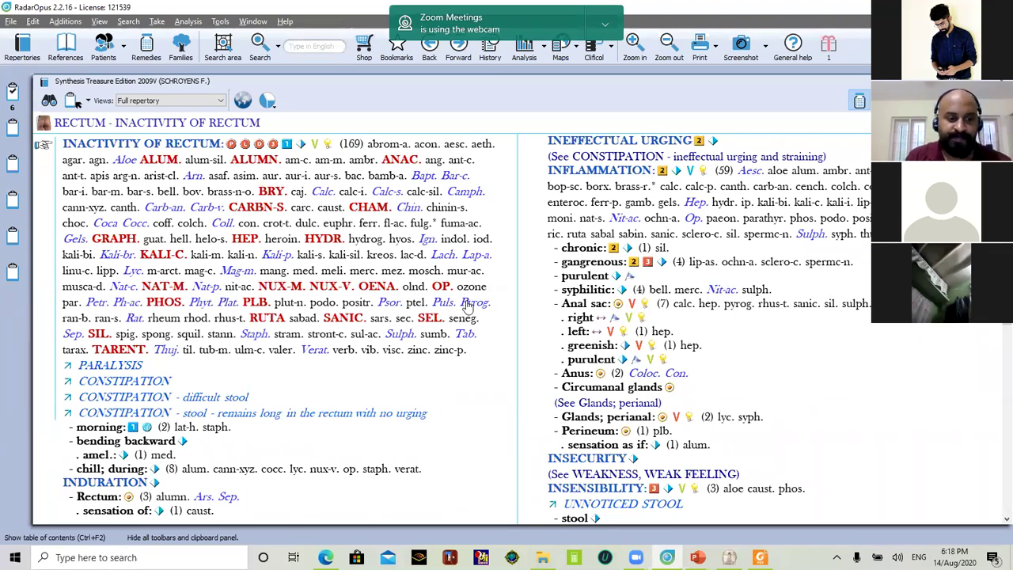
click(286, 414)
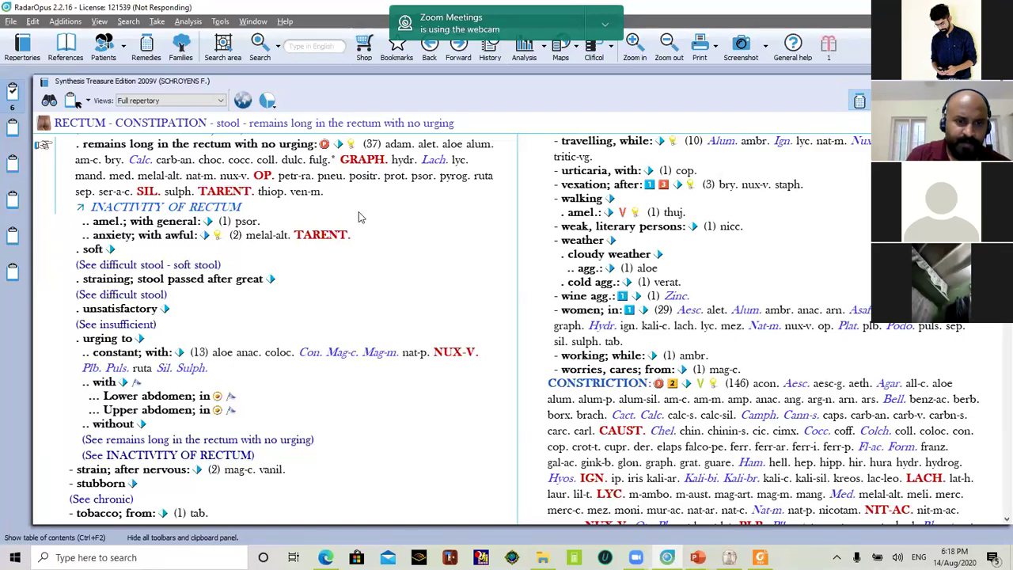
Examine the Group or combine rubrics options for STOMACH - VOMITING - incessant and STOMACH - NAUSEA in the analysis, leaving the rubrics uncombined
click(213, 250)
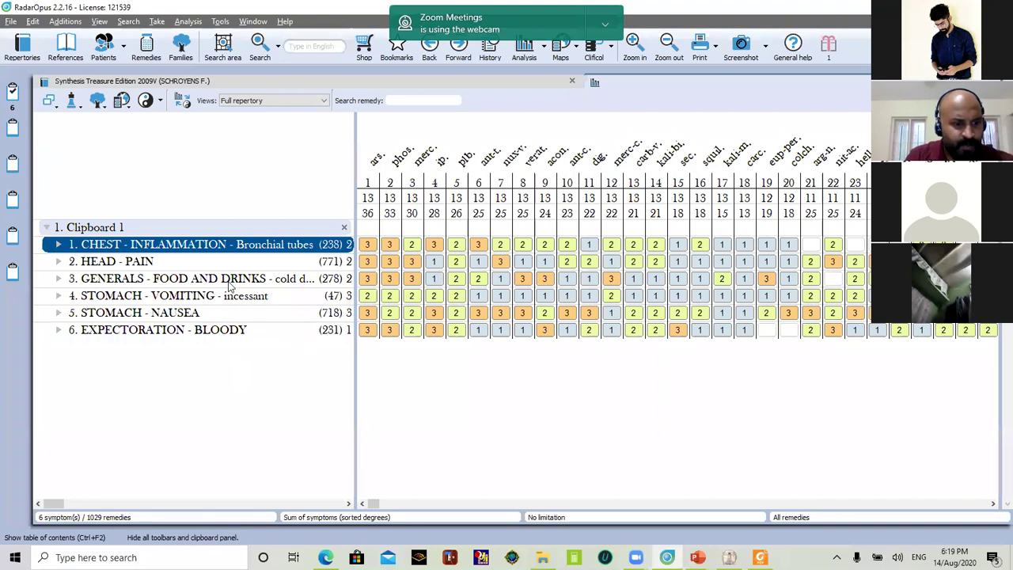
click(185, 298)
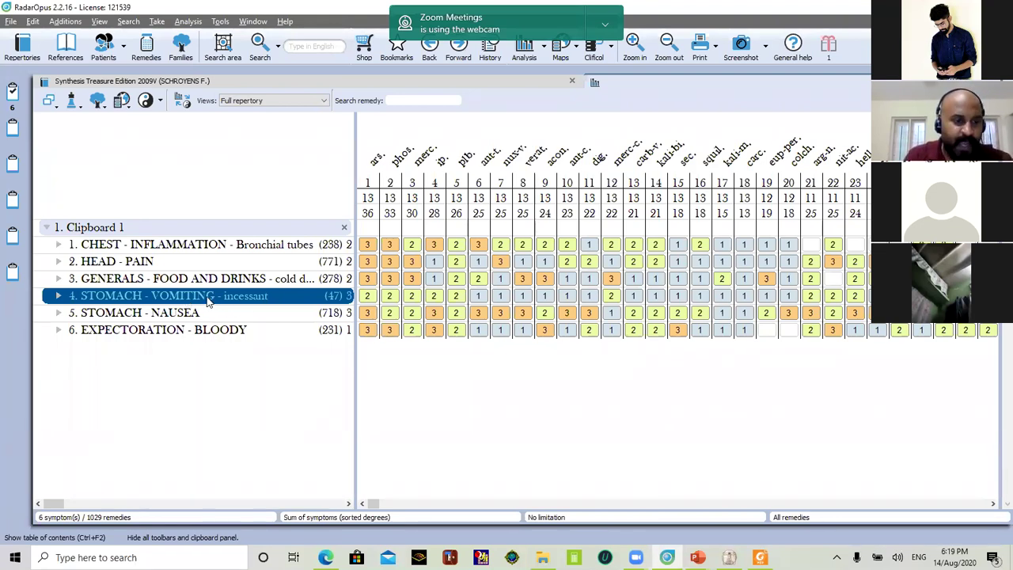
mouse_move(209, 301)
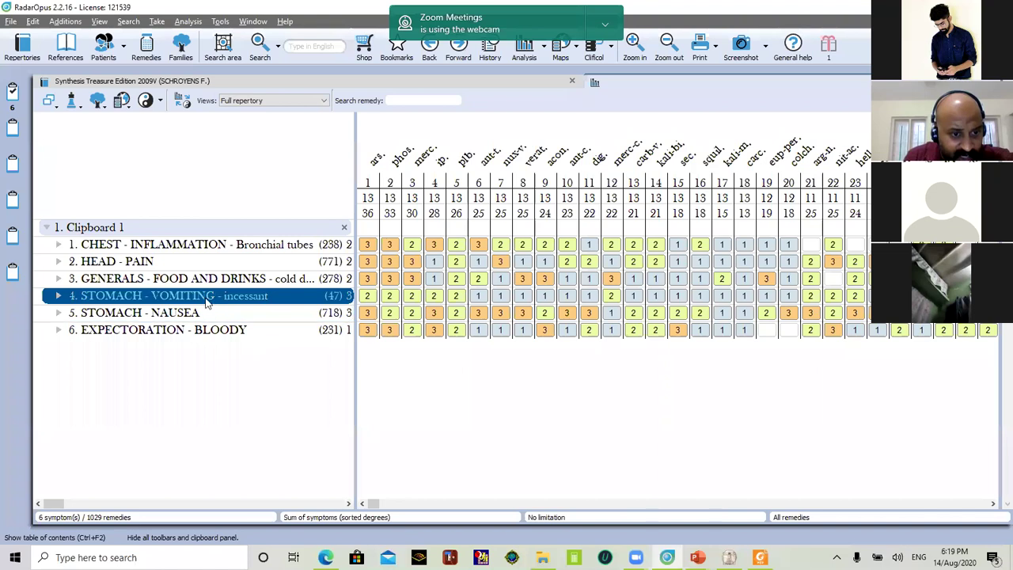
click(198, 303)
click(197, 300)
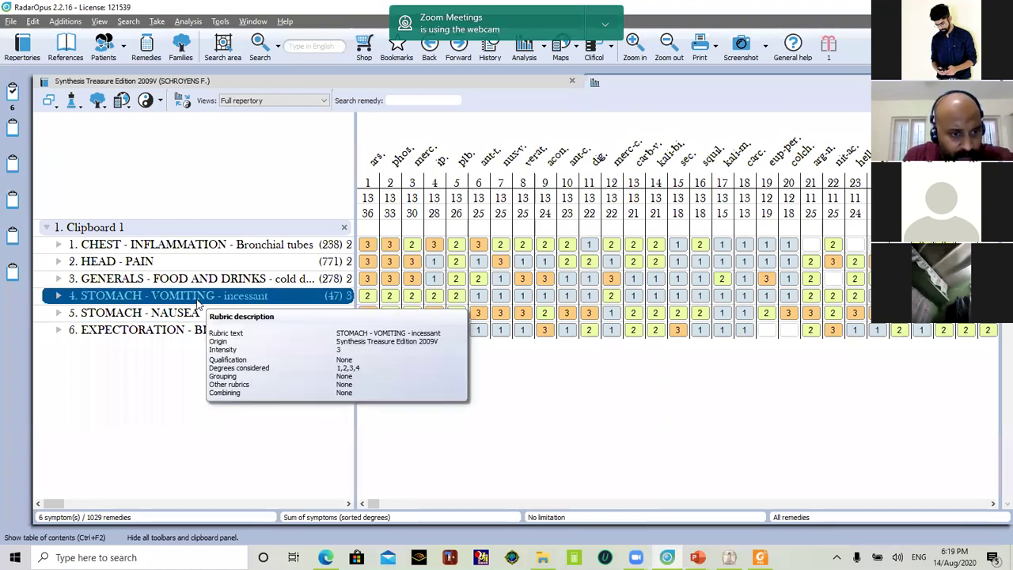
ctrl+click(180, 315)
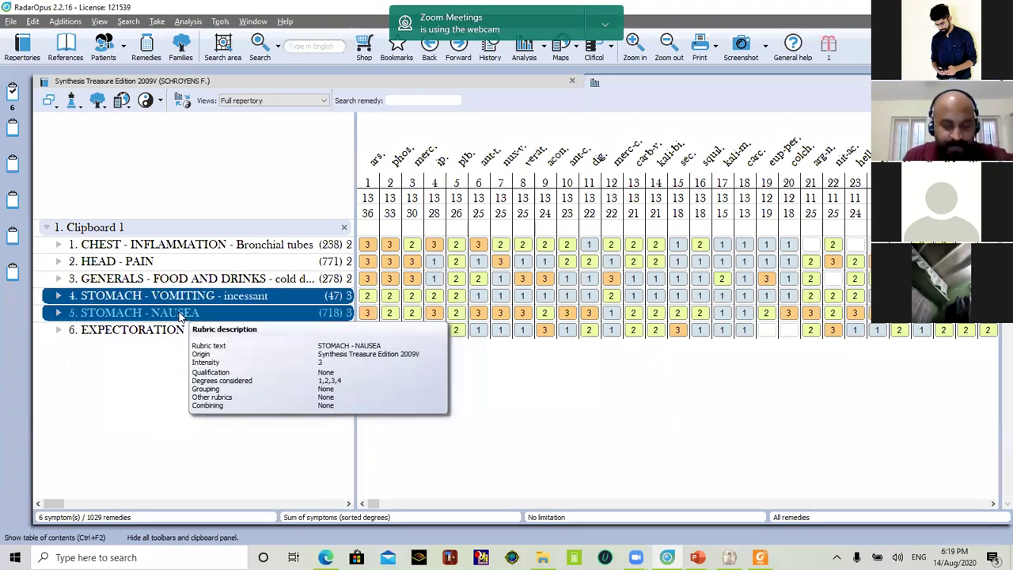
right_click(181, 315)
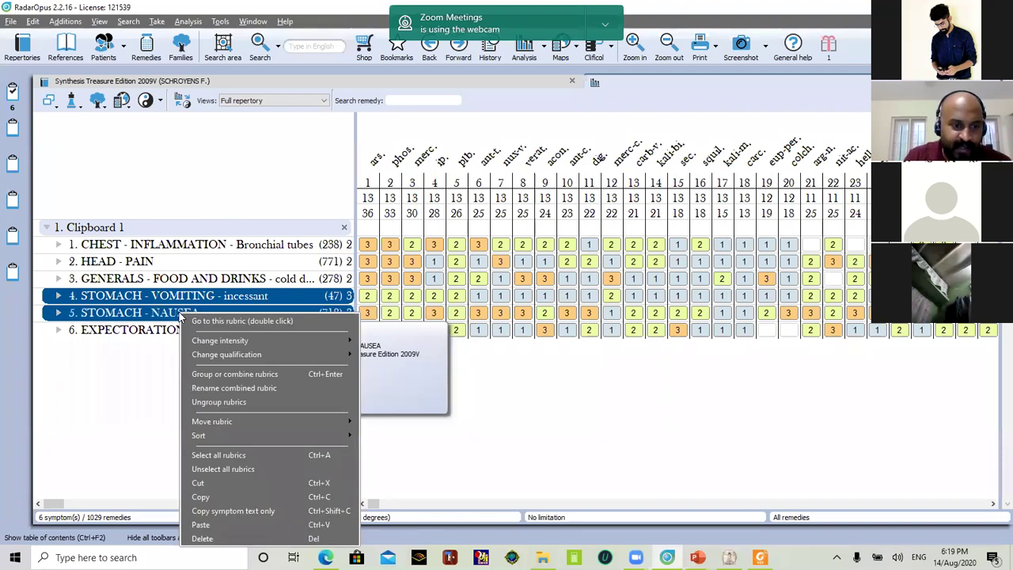
click(257, 379)
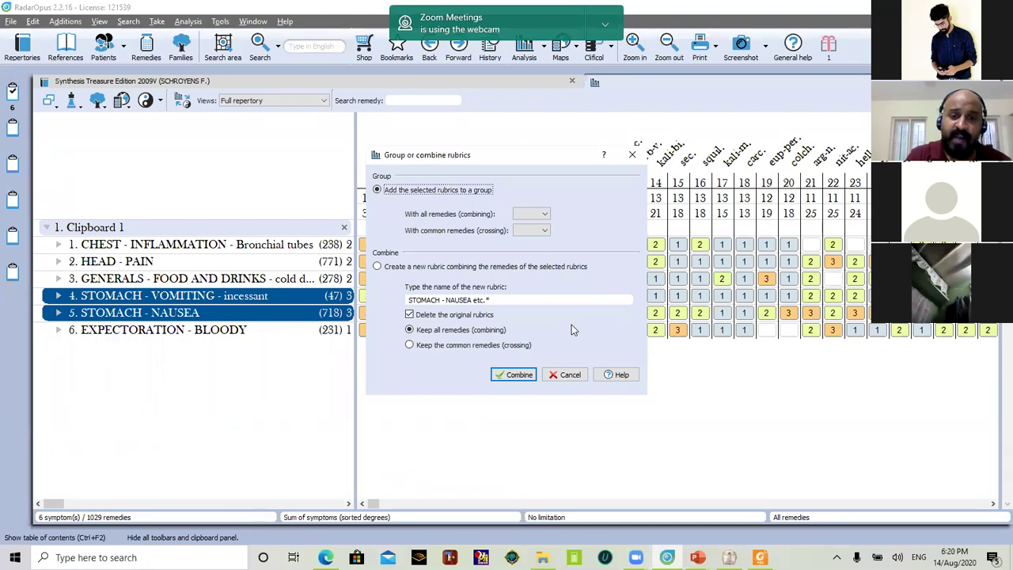
click(563, 378)
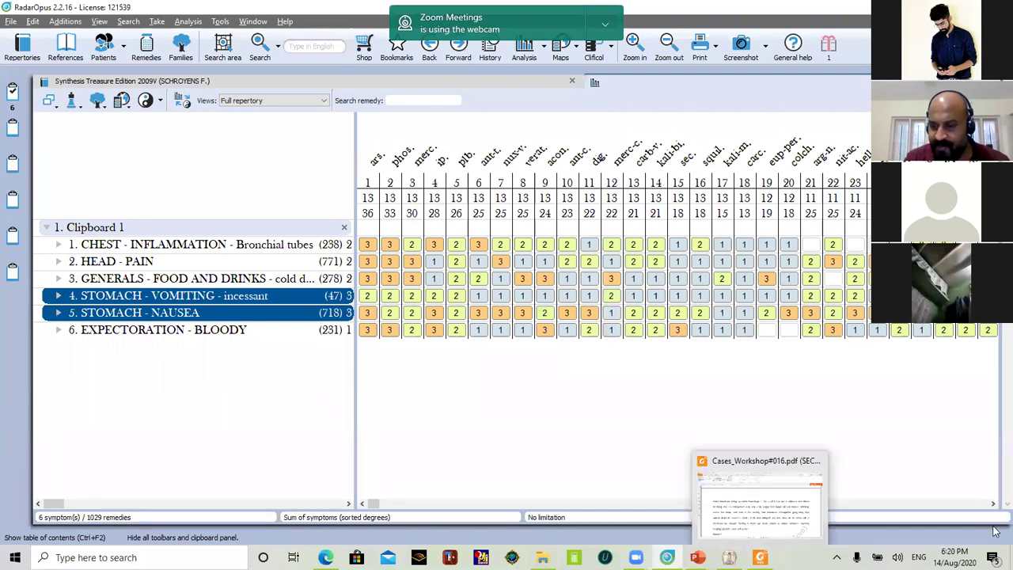
Switch to the Cases_Workshop#016 PDF and read the opening of the Carbuncle case on page 2
click(761, 556)
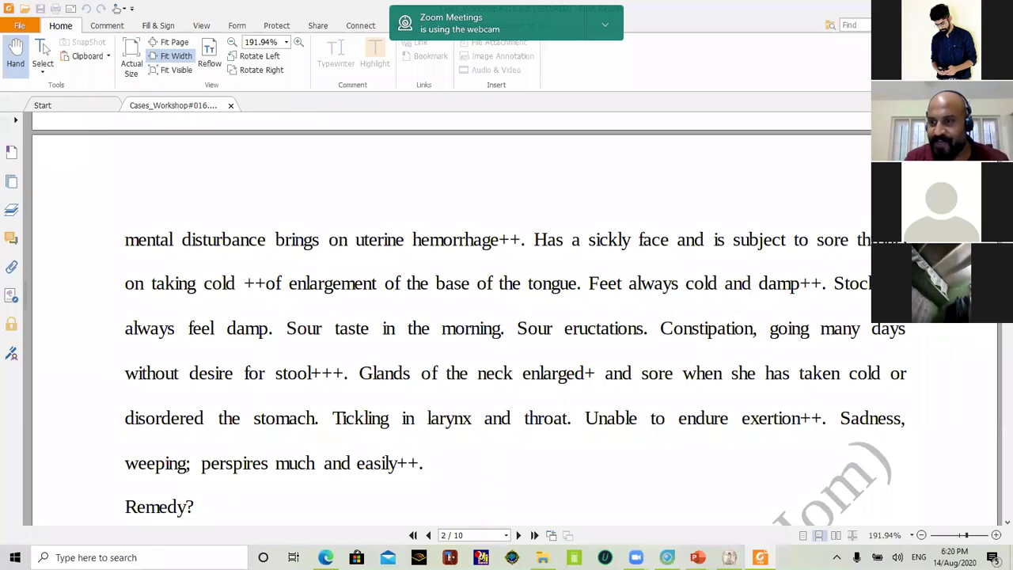
scroll(498, 317, down, 10)
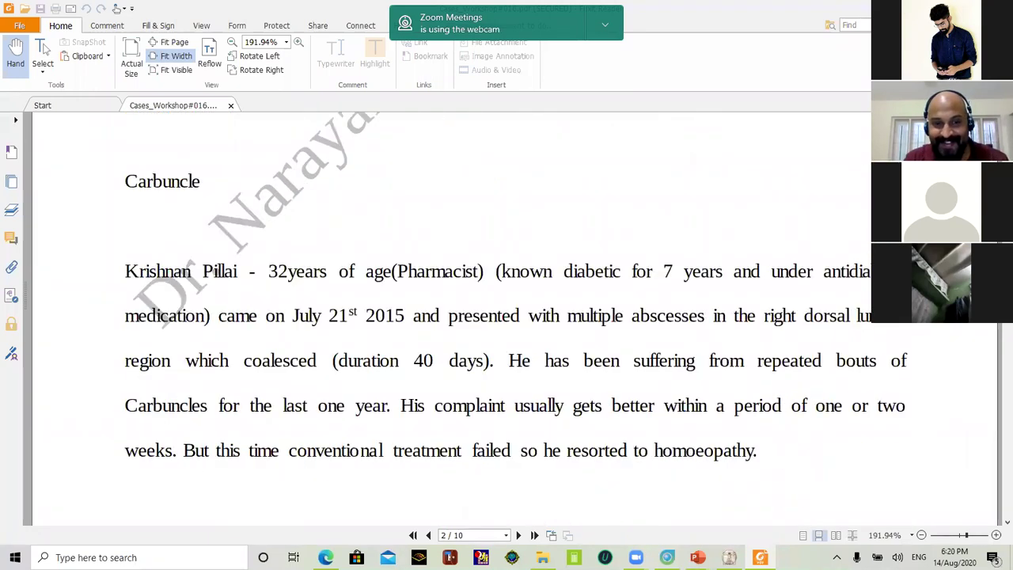
scroll(515, 316, down, 1)
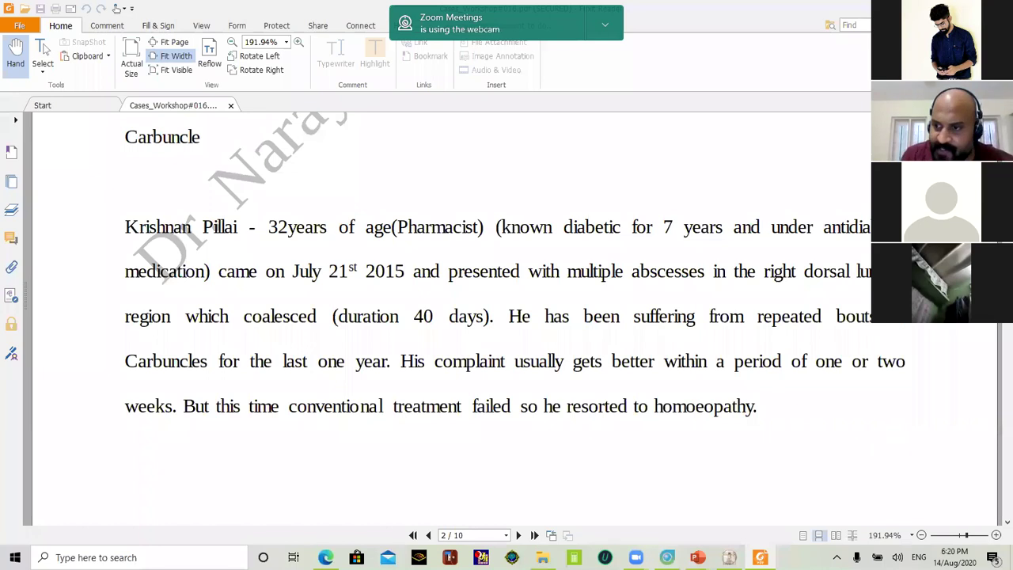
scroll(506, 317, up, 2)
scroll(506, 317, down, 4)
scroll(506, 316, up, 2)
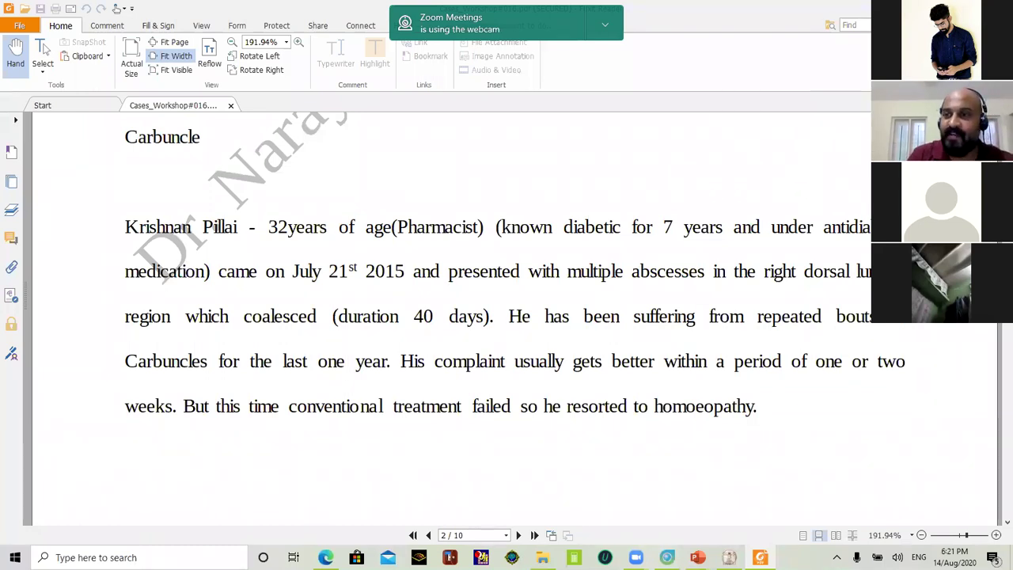
Browse the Zoom folder under Patients in File Explorer, and bring up the Lecture # 243 multidrug-resistant carbuncle presentation in PowerPoint
key(alt+Tab)
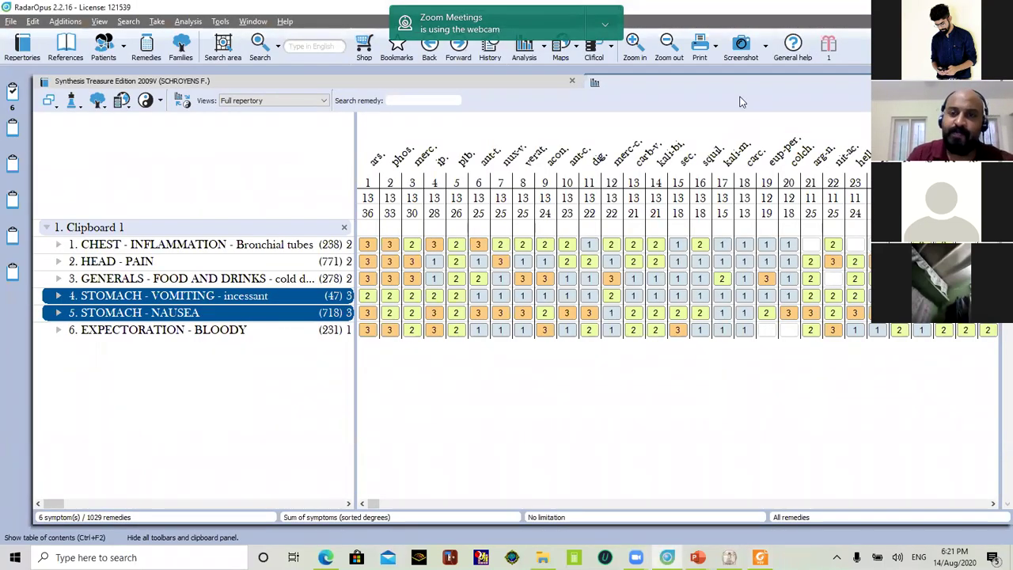
key(super+d)
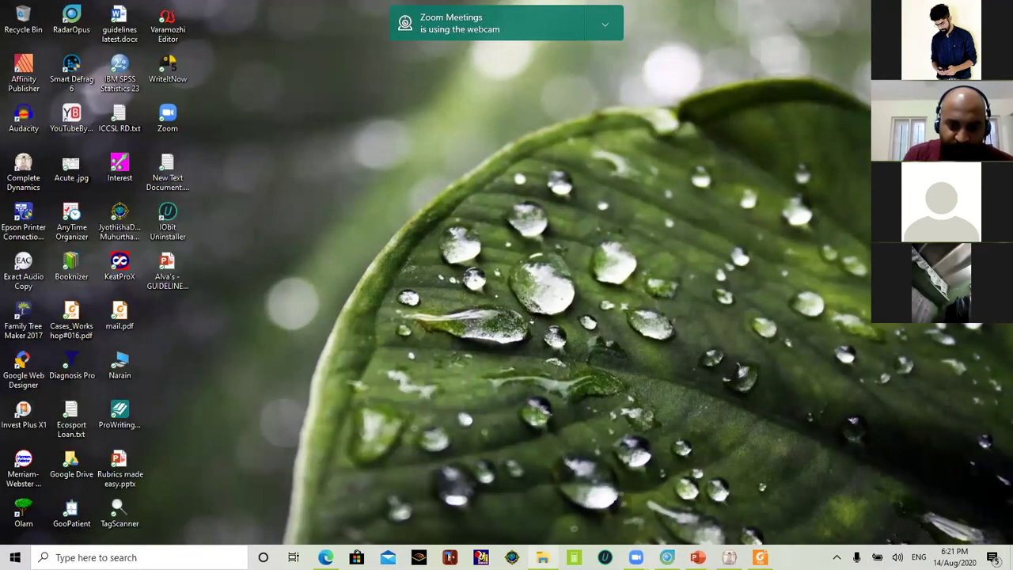
click(543, 557)
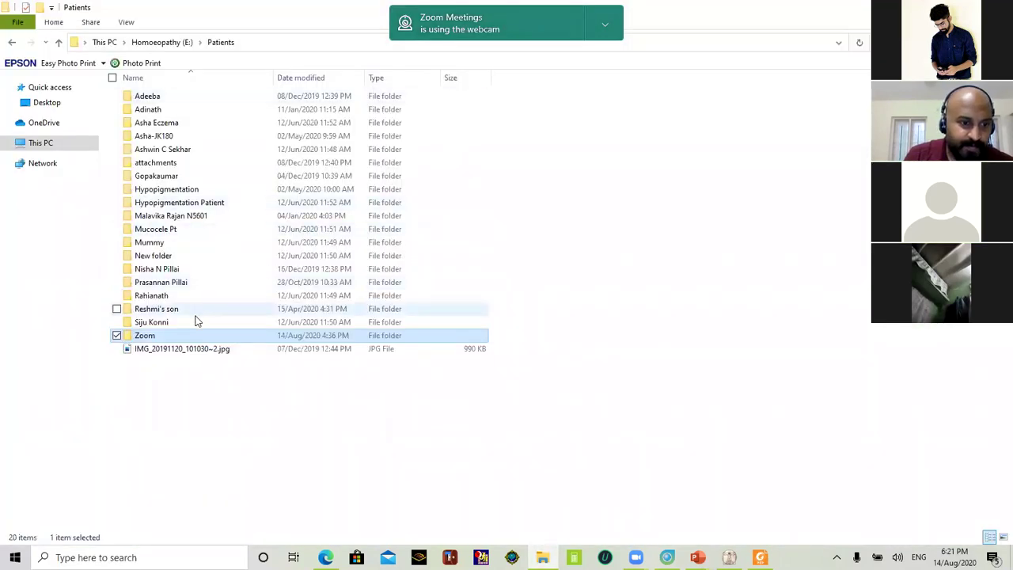
double_click(190, 342)
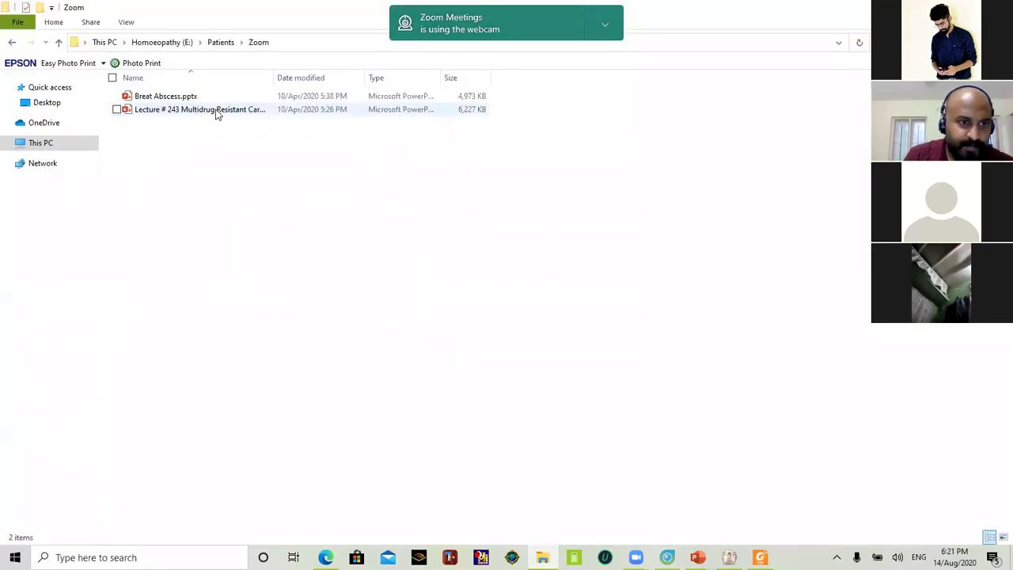
mouse_move(697, 557)
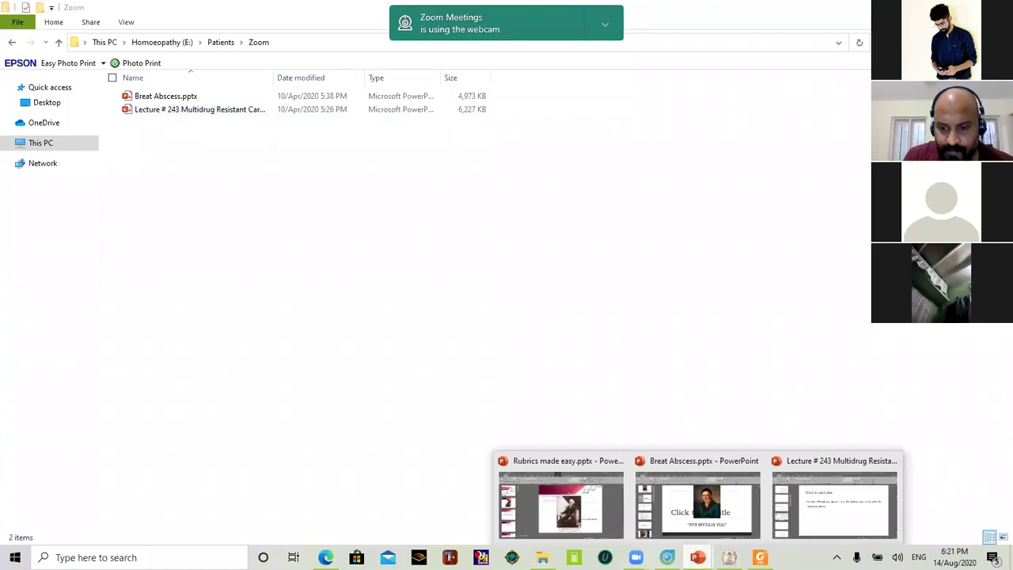
click(852, 492)
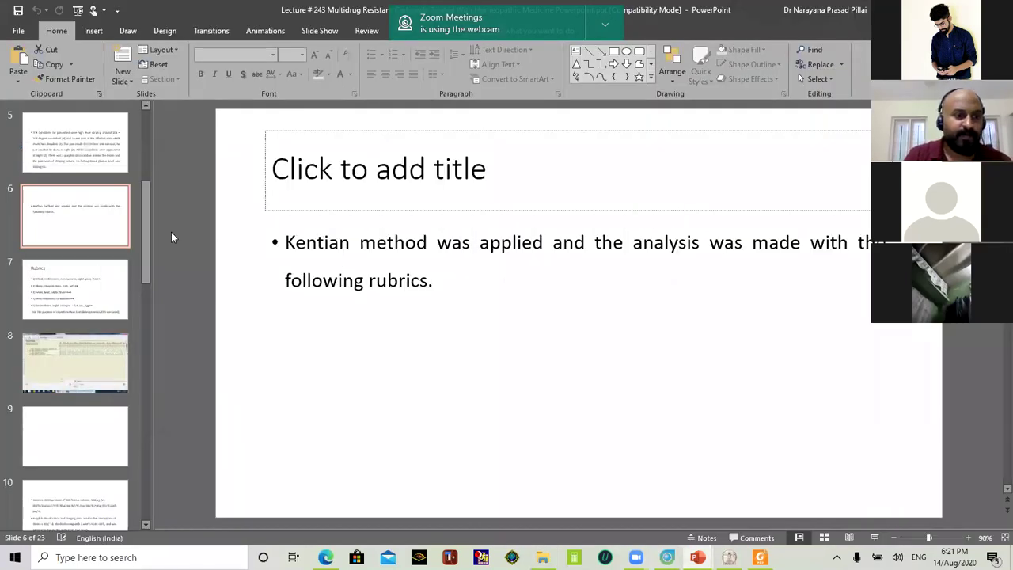
Show the title slide of the carbuncle lecture and advance to the Introduction slide
drag(146, 243, 146, 165)
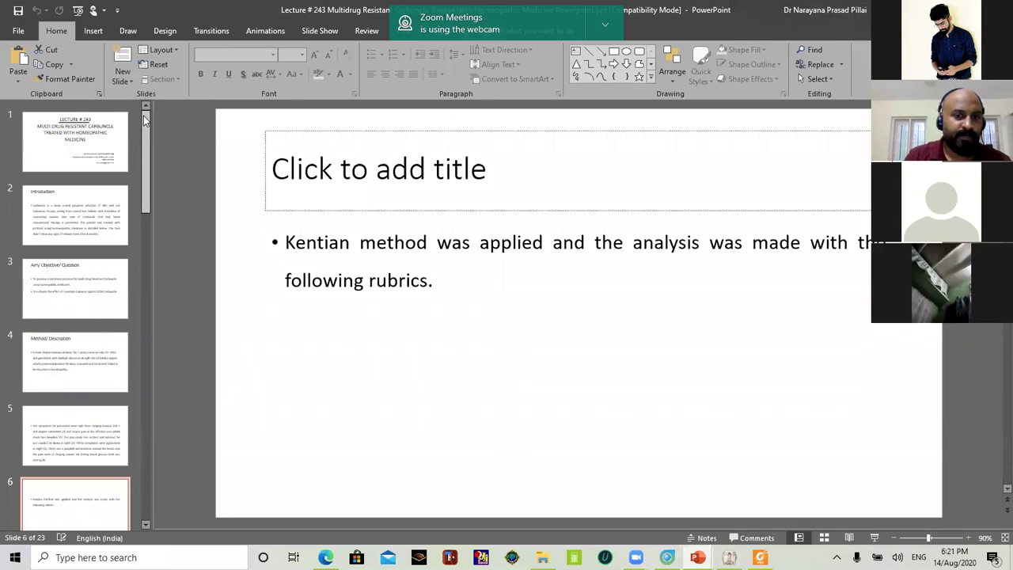
click(72, 138)
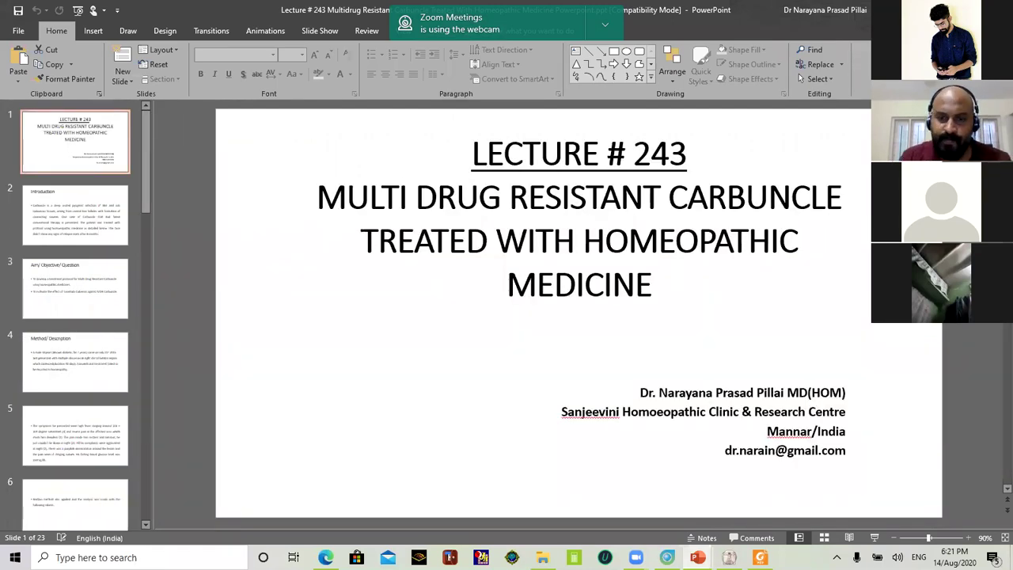
scroll(732, 250, down, 1)
scroll(732, 250, up, 1)
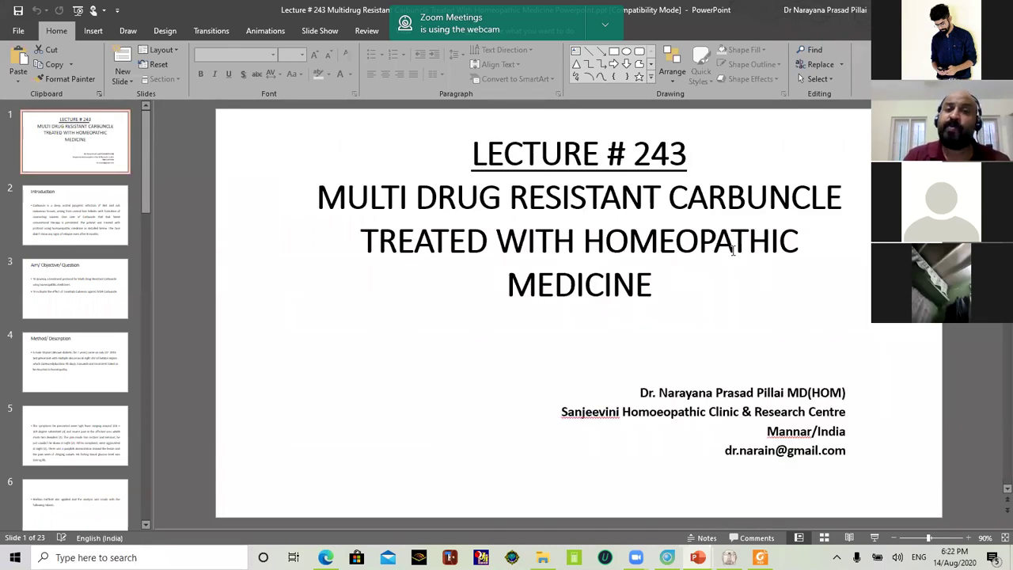
scroll(732, 250, down, 1)
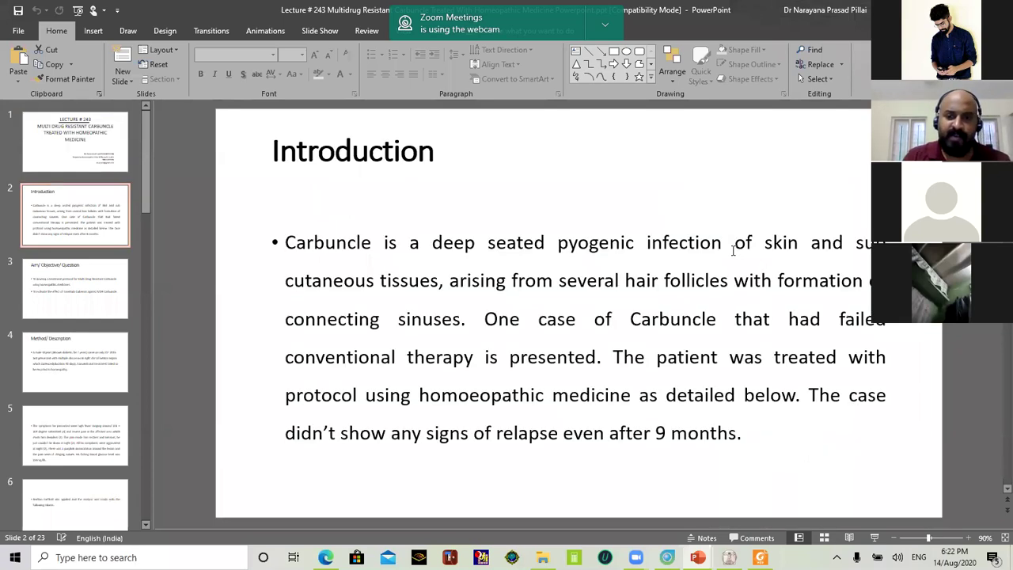
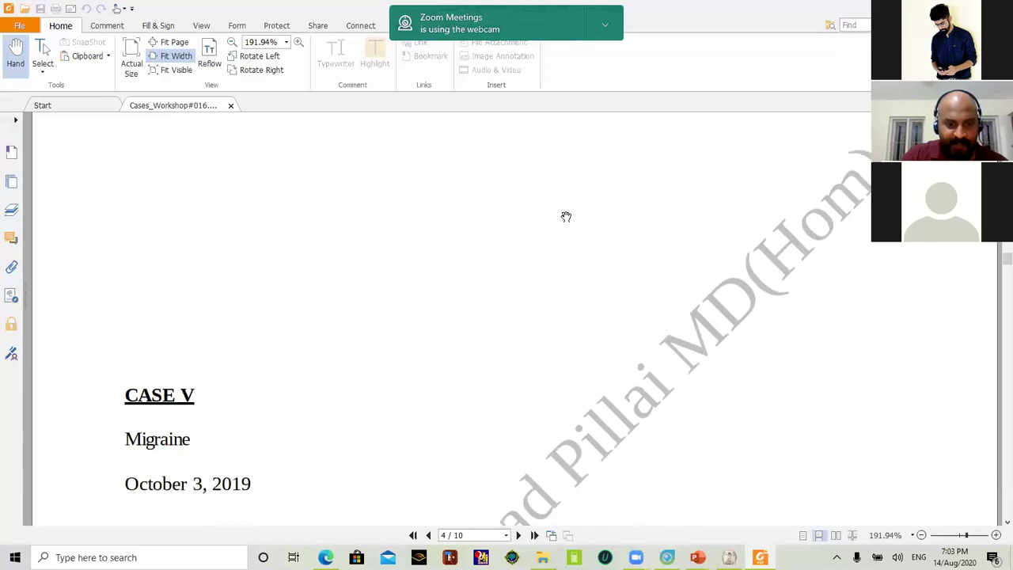
Read the Case V migraine history on page 4 of the Cases_Workshop#016 PDF, down to the Remedy question
scroll(565, 216, down, 1)
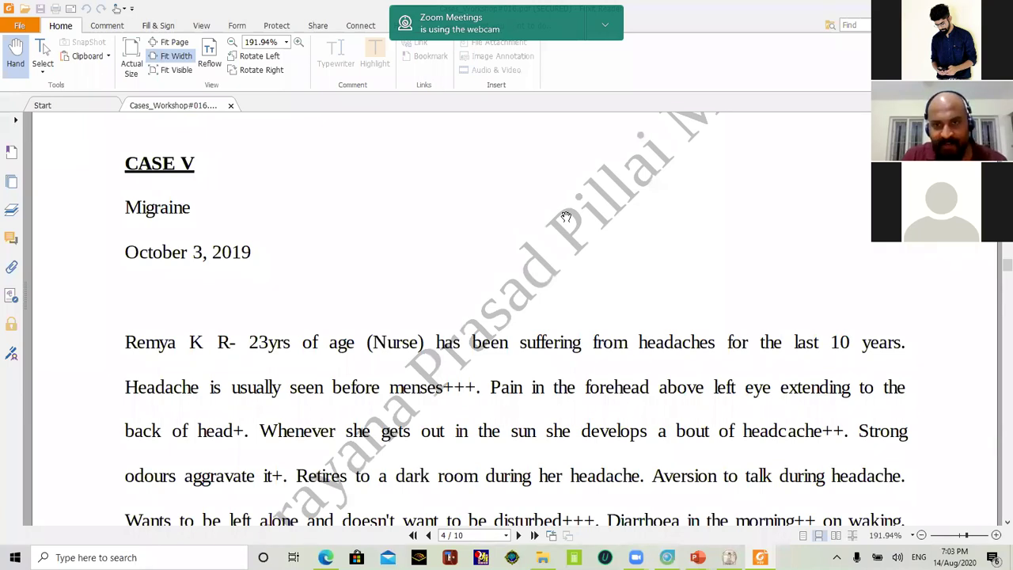
scroll(566, 216, down, 1)
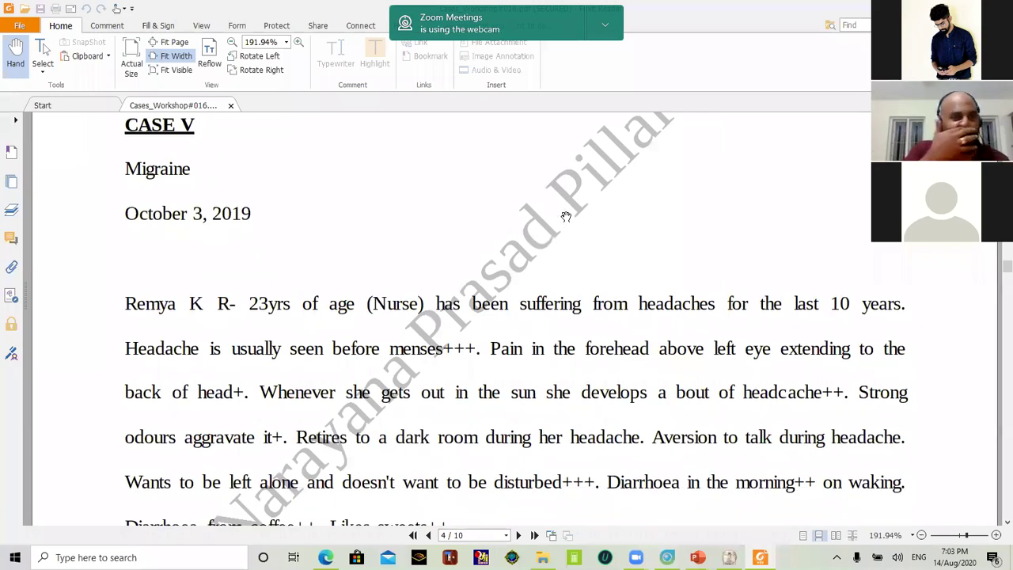
scroll(566, 216, up, 8)
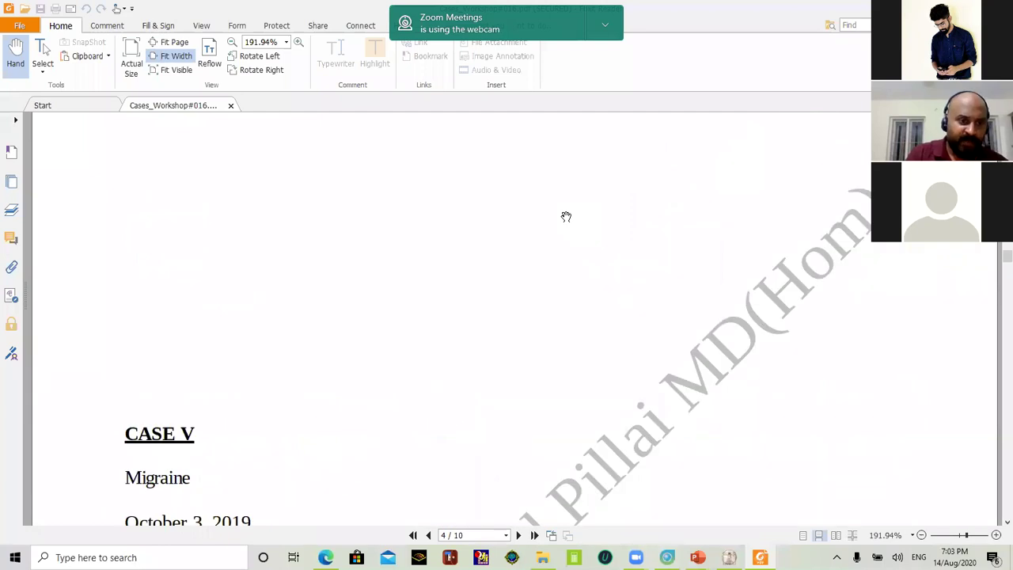
scroll(566, 216, up, 10)
scroll(566, 216, down, 10)
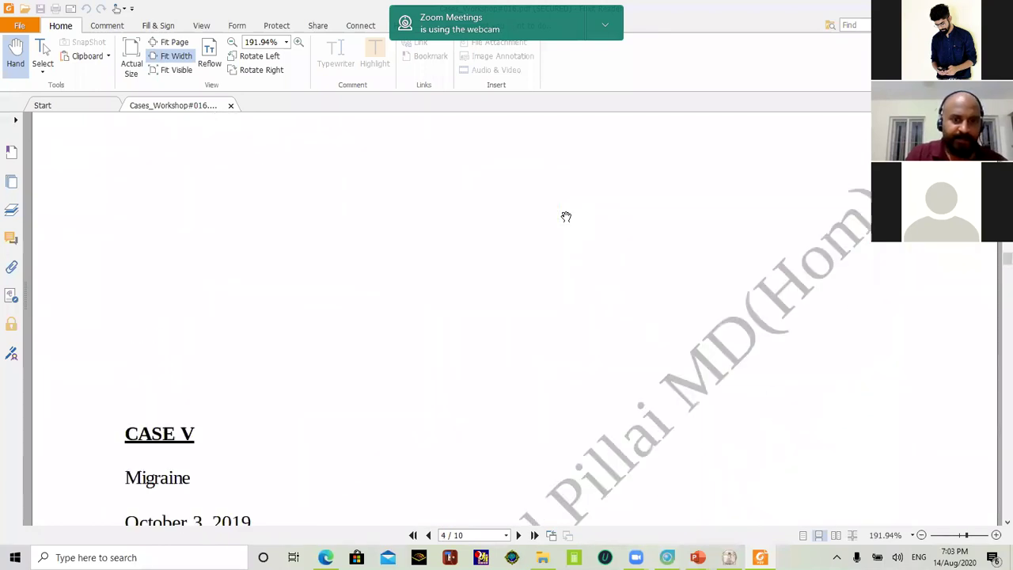
scroll(565, 216, down, 8)
scroll(565, 216, down, 1)
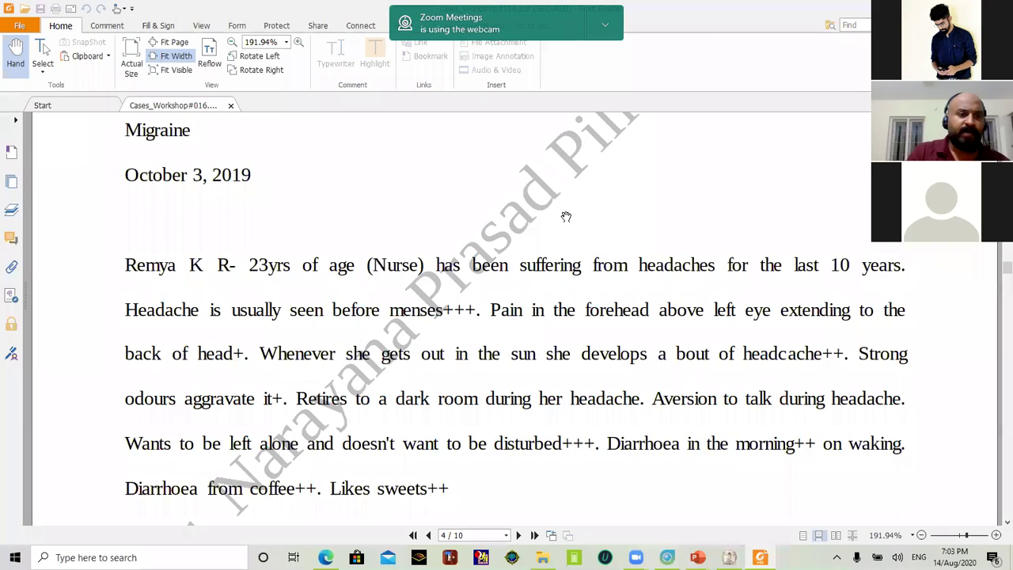
scroll(566, 216, down, 3)
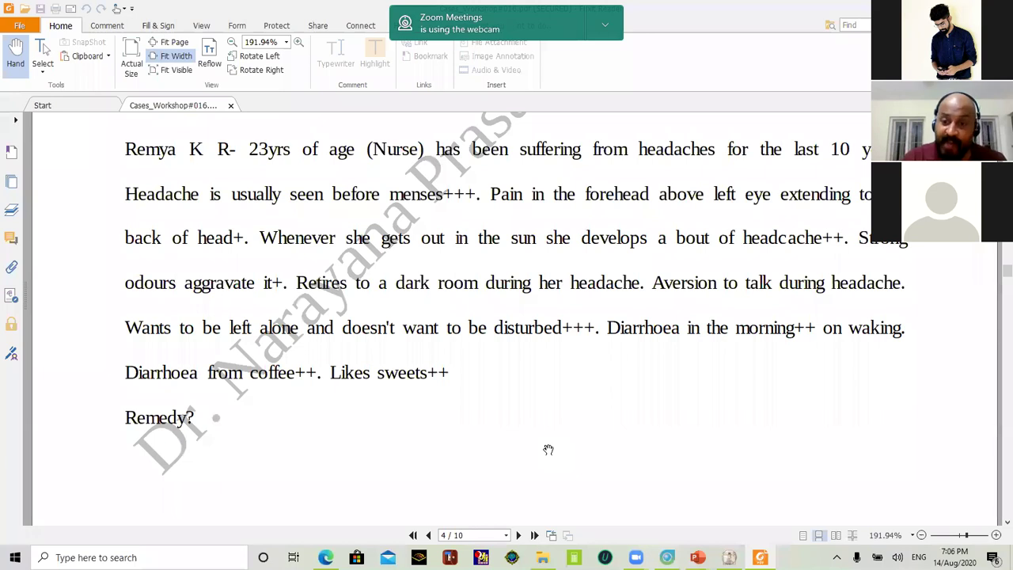
mouse_move(667, 557)
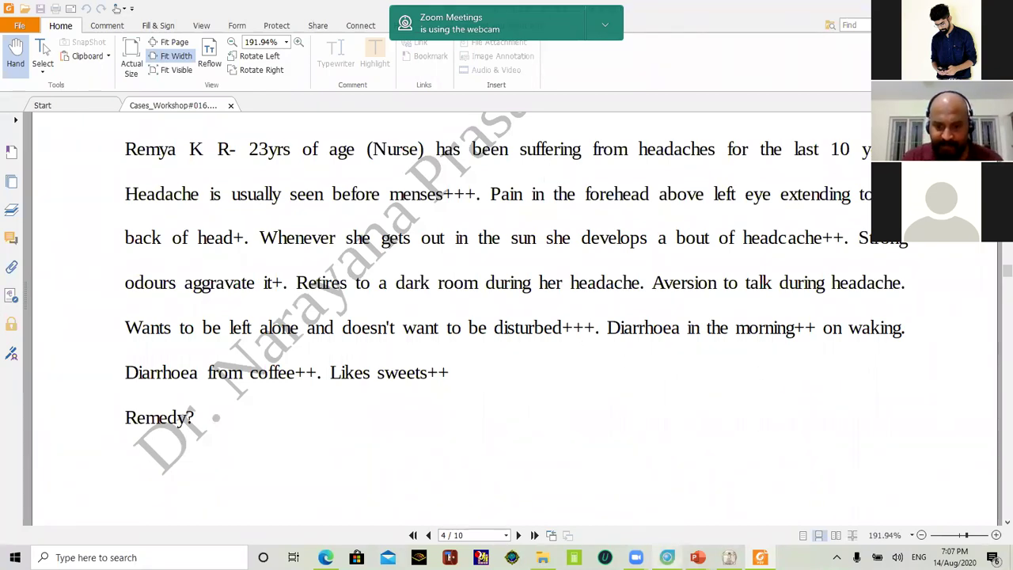
click(667, 556)
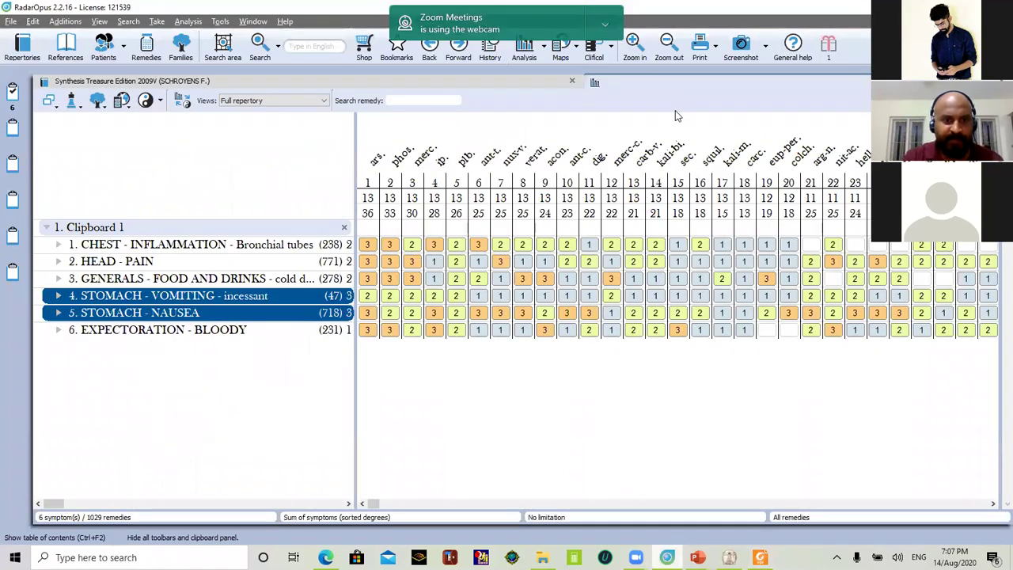
key(alt+Tab)
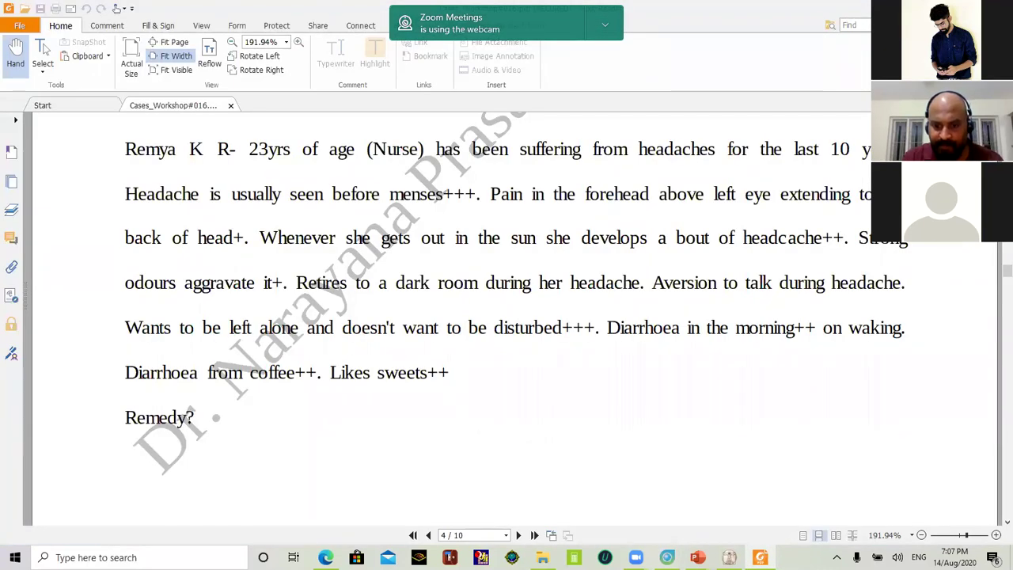
Switch to Vithoulkas Compass in the browser, search the doctor's case folder for the patient's first name and open the migraine case
key(alt+Tab)
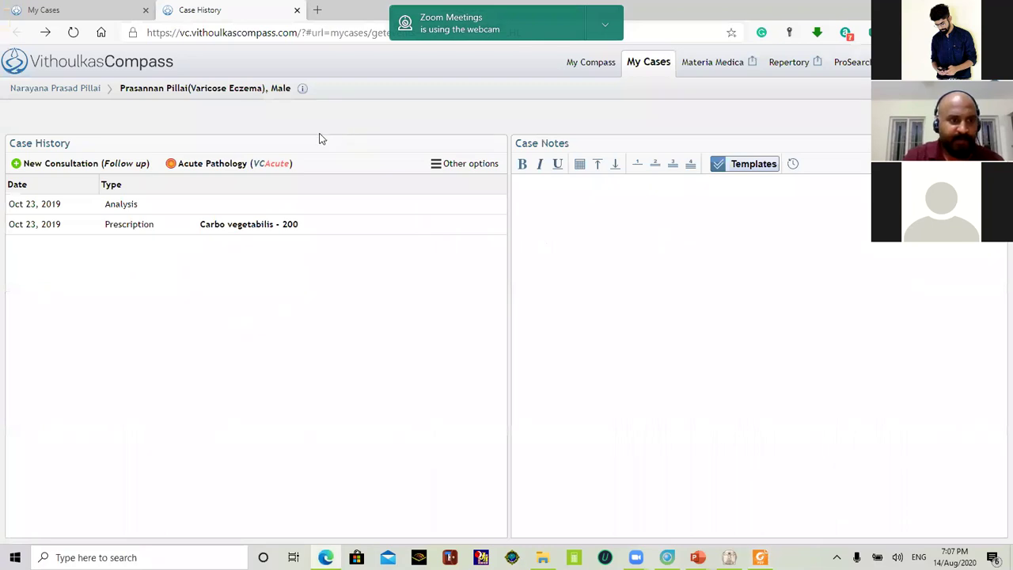
click(52, 90)
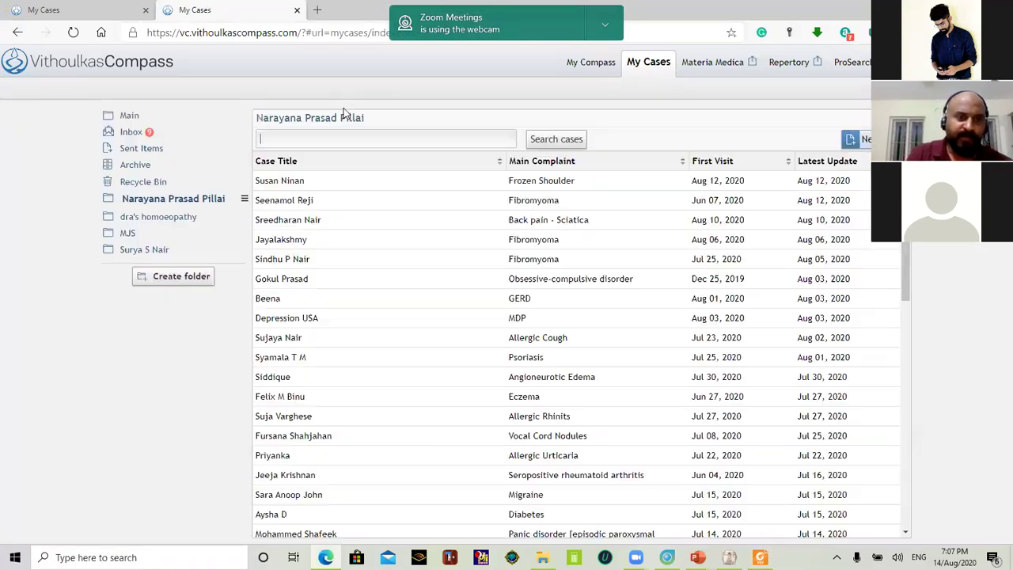
text(remya)
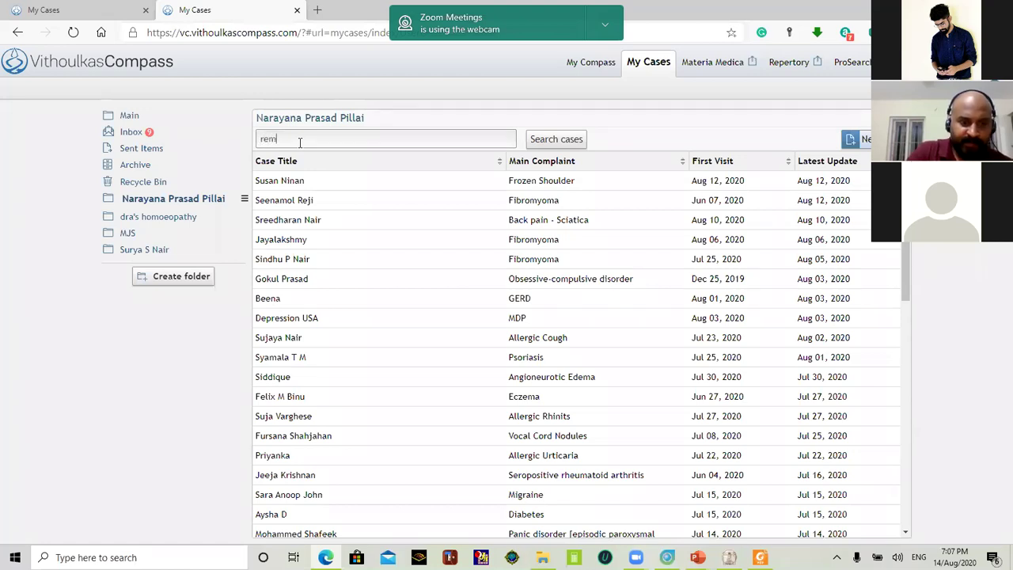
key(Return)
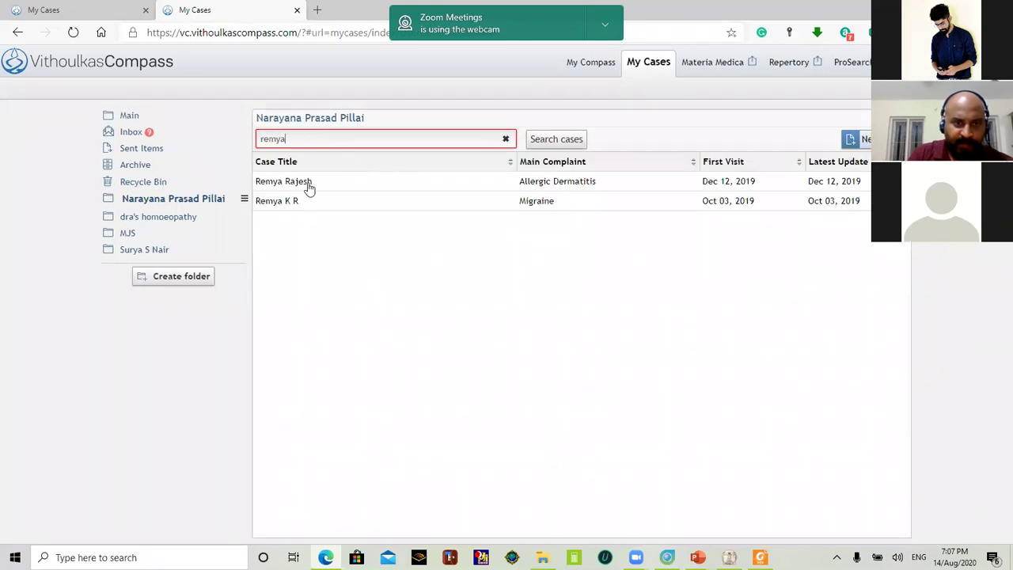
mouse_move(292, 204)
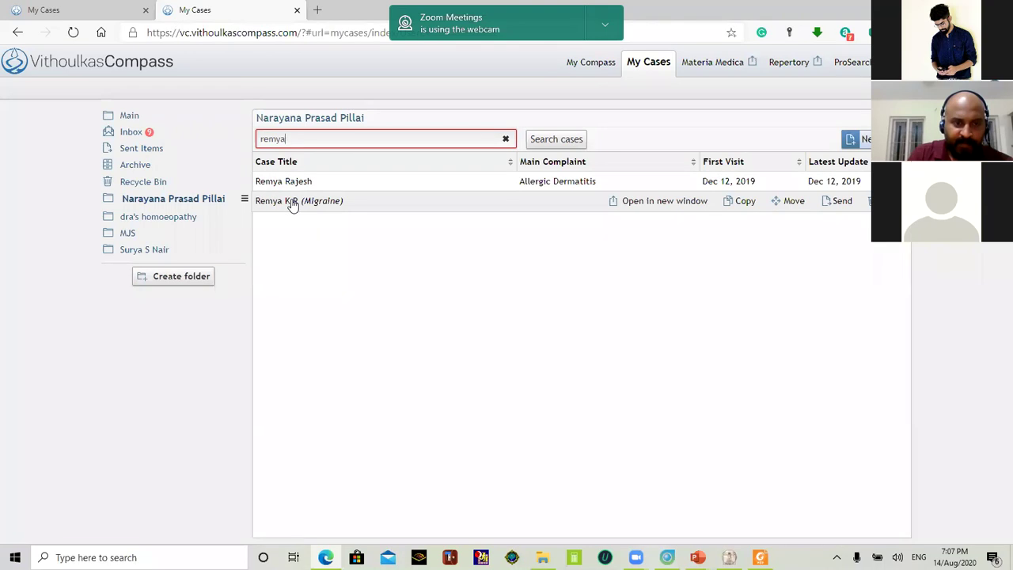
click(291, 203)
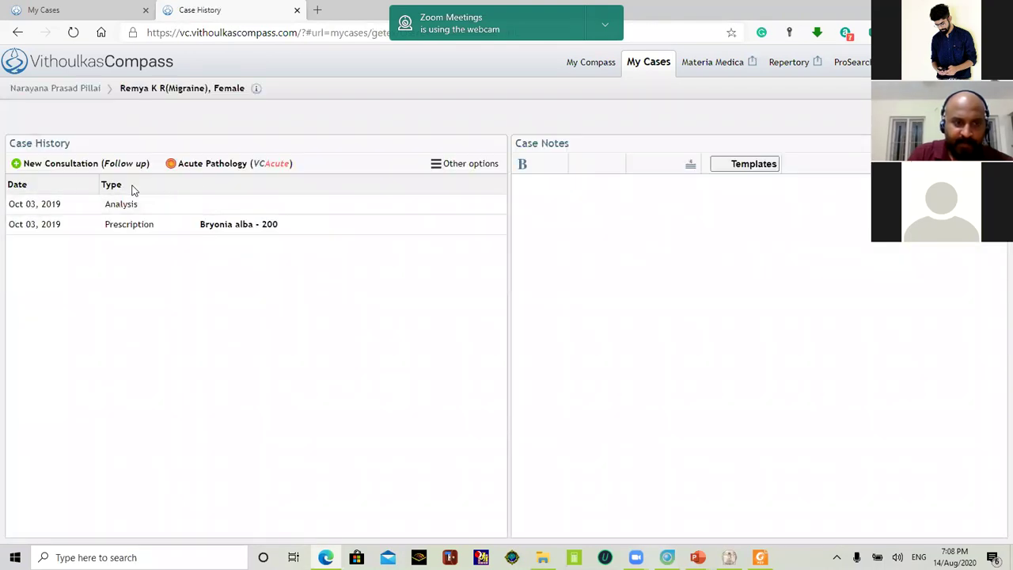
Open the migraine case's Oct 03, 2019 analysis and show its results with the symptoms supporting Bryonia alba
click(126, 206)
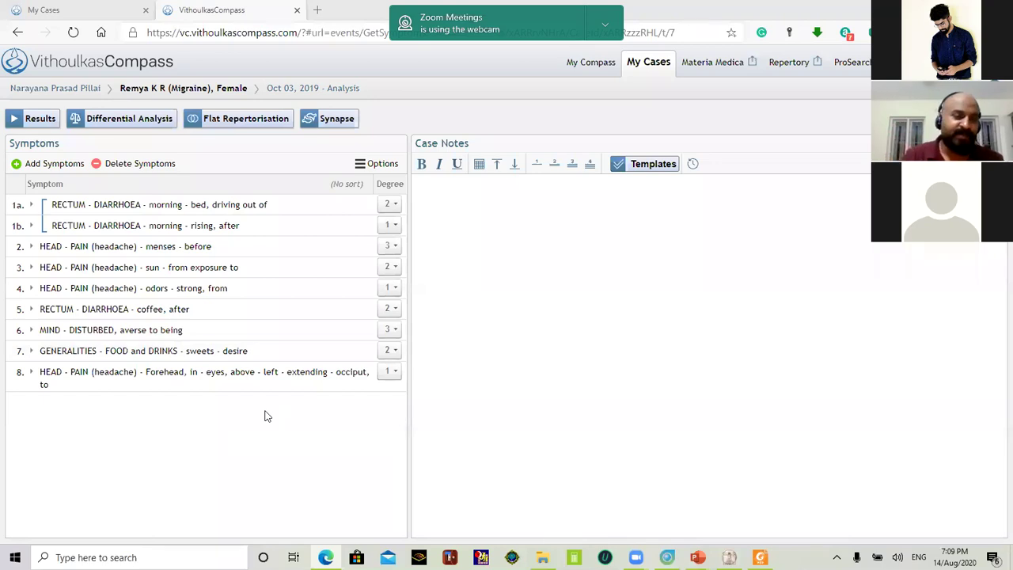
click(40, 119)
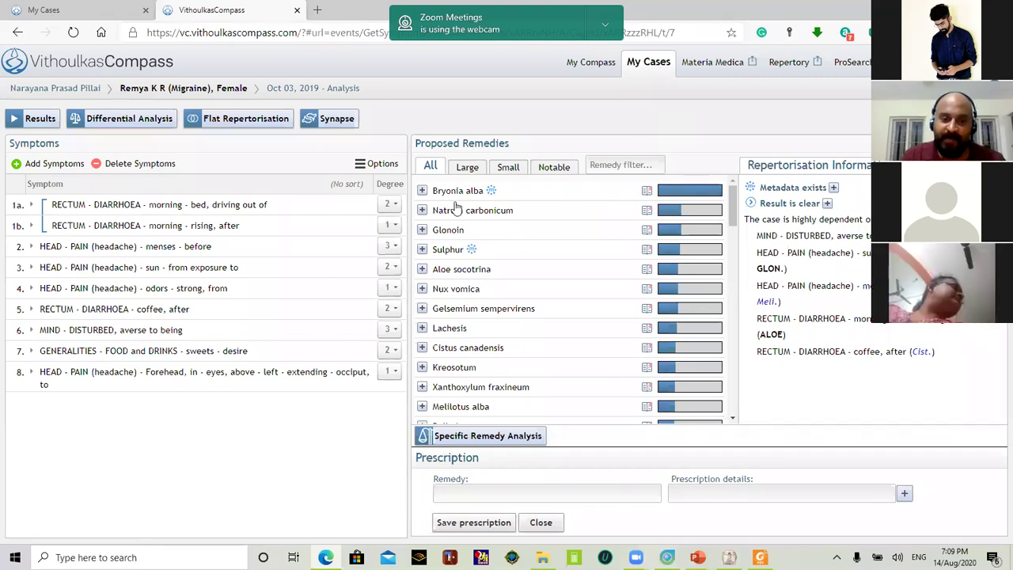
click(422, 191)
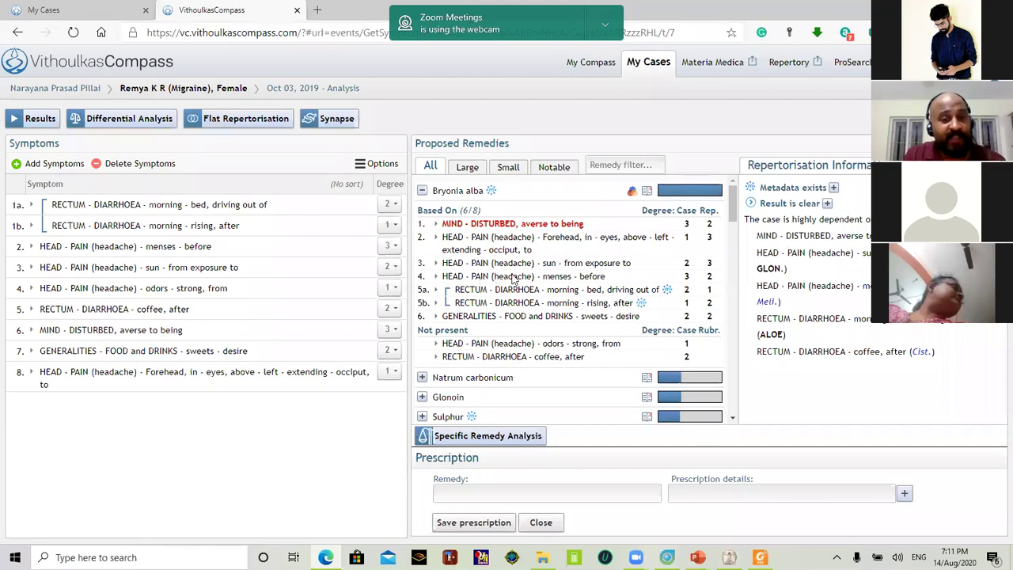
Examine the remedies under Bryonia alba's rubrics HEAD - PAIN - menses - before and RECTUM - DIARRHOEA - coffee, after, and collapse the remedy
click(435, 276)
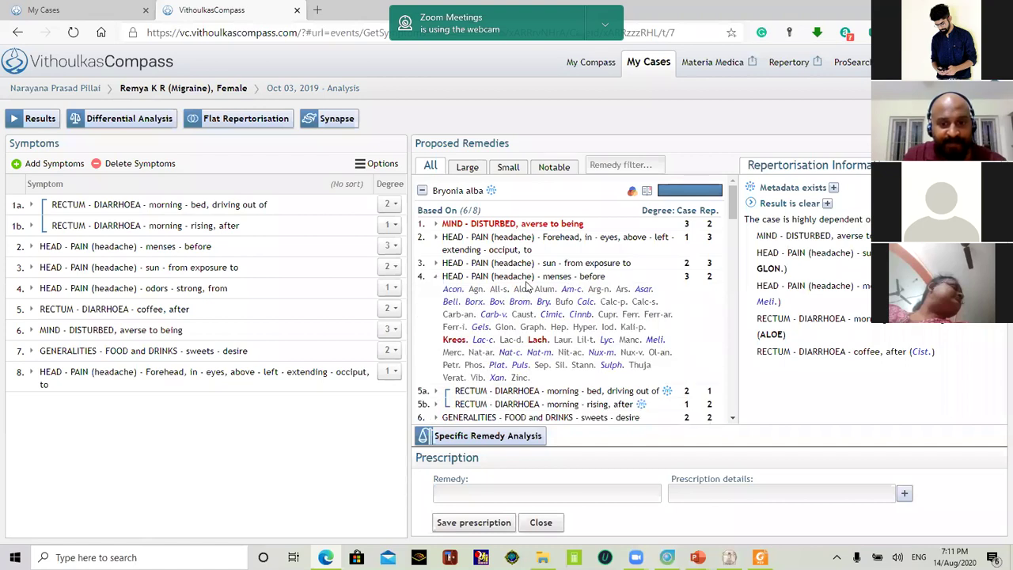
click(435, 276)
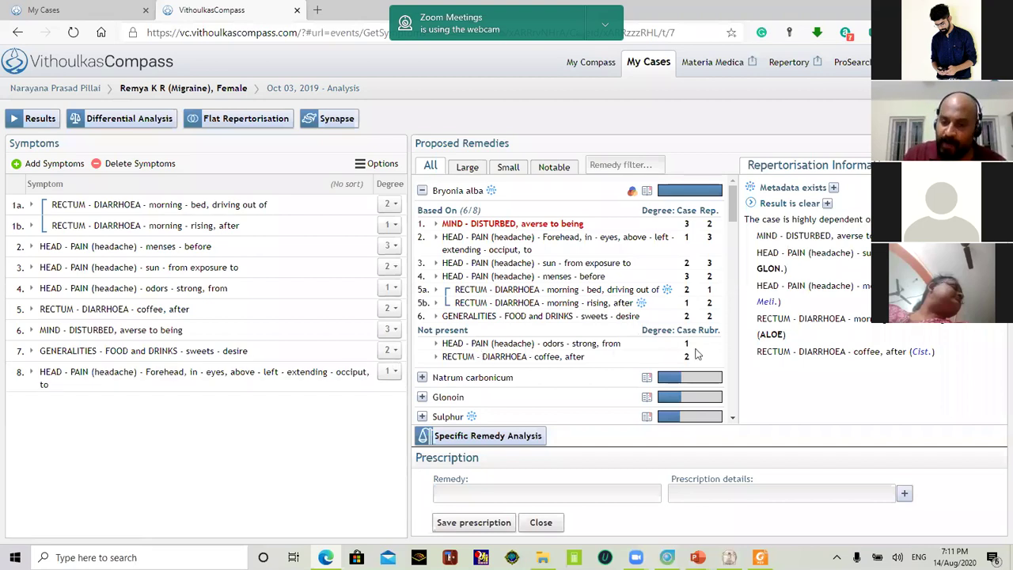
click(436, 356)
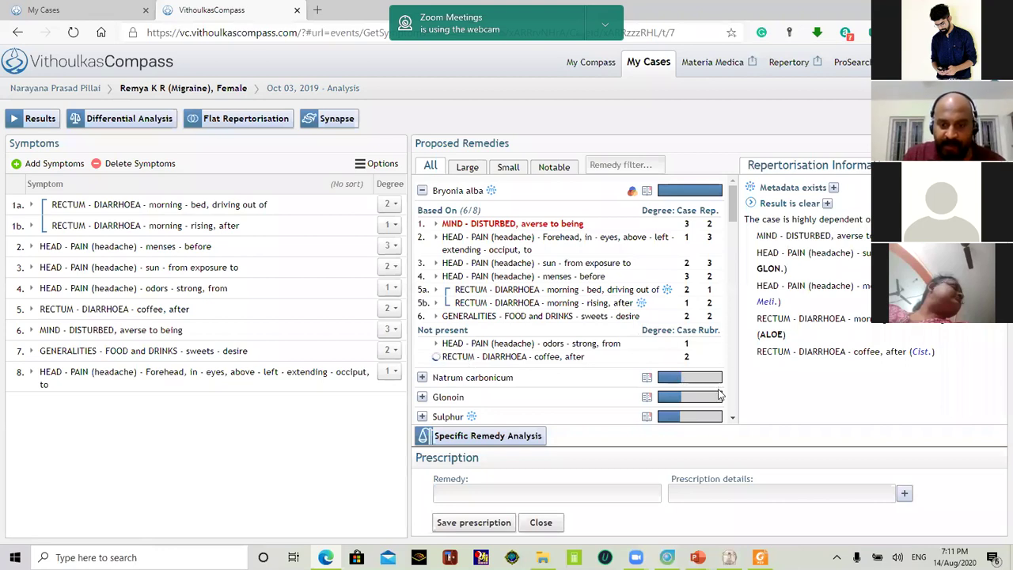
click(732, 420)
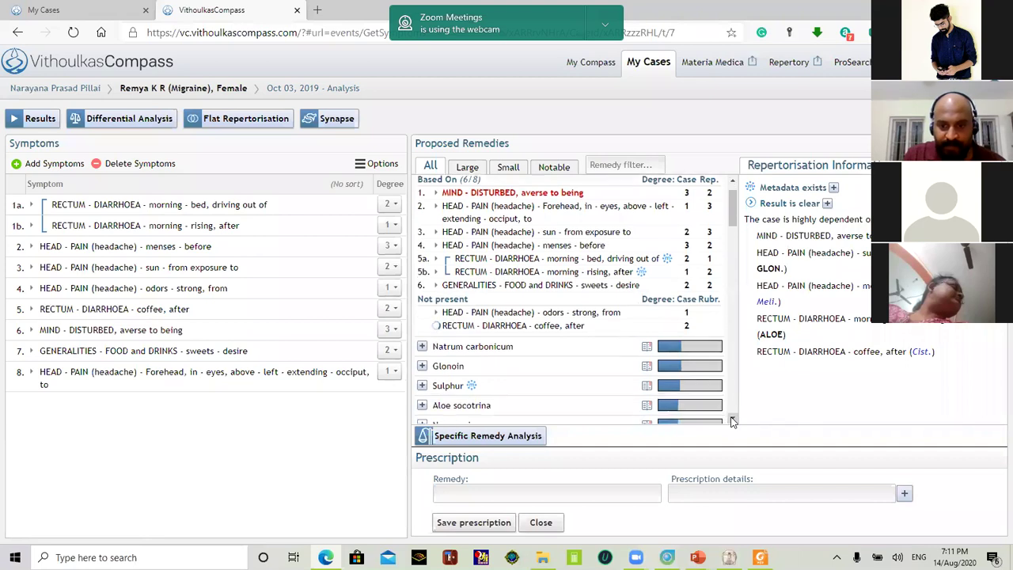
click(732, 420)
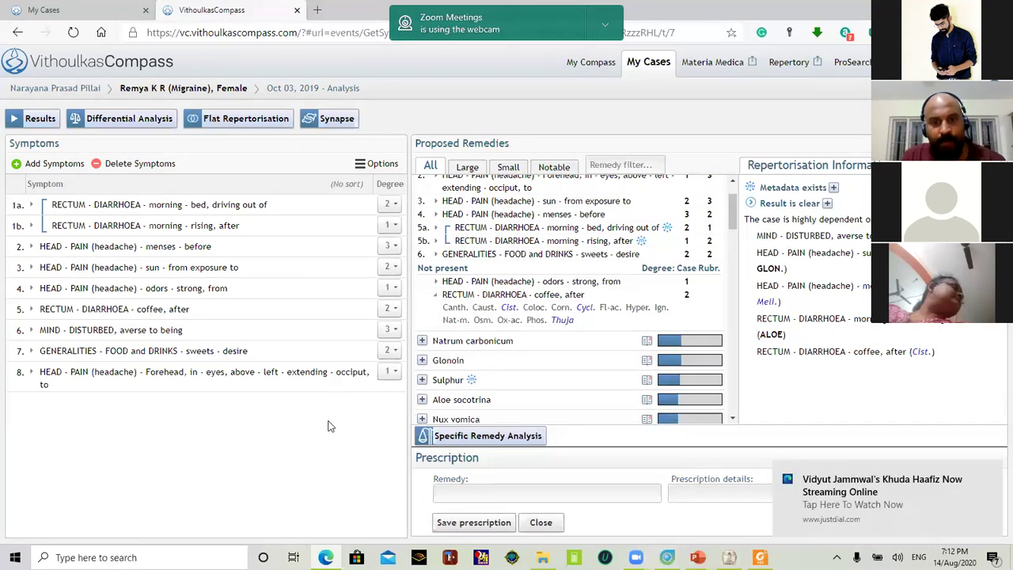
click(435, 294)
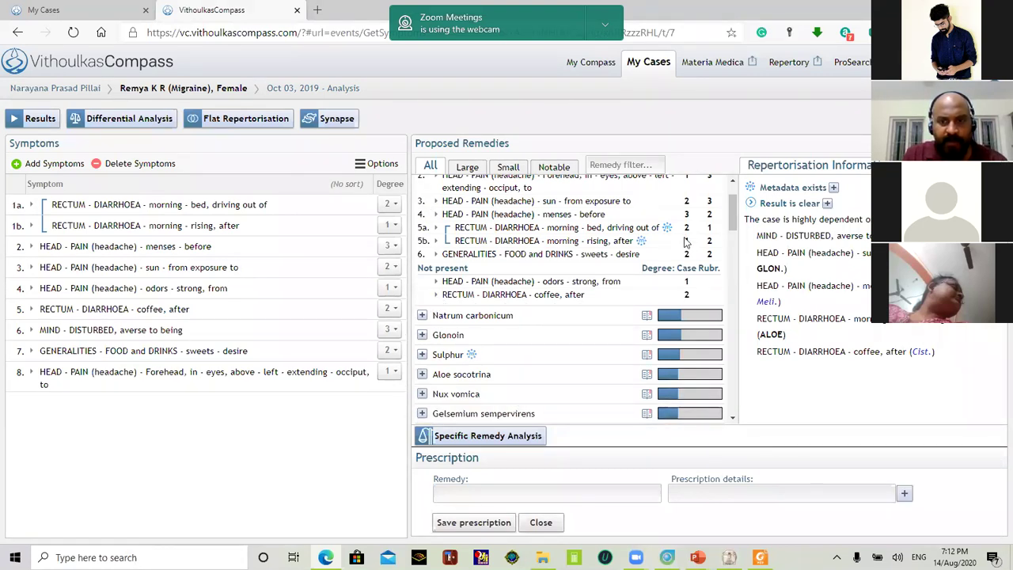
scroll(735, 212, up, 1)
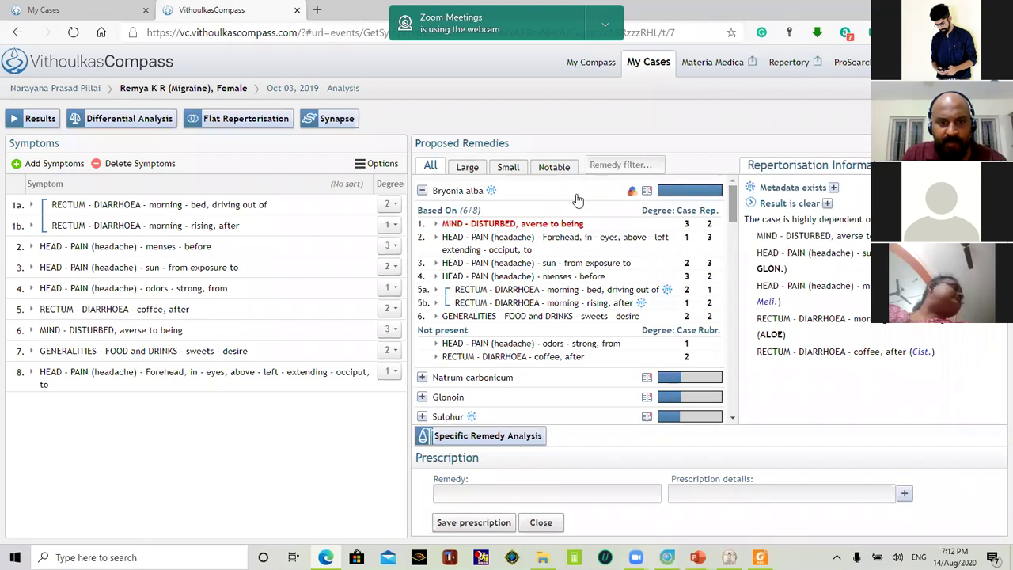
click(423, 190)
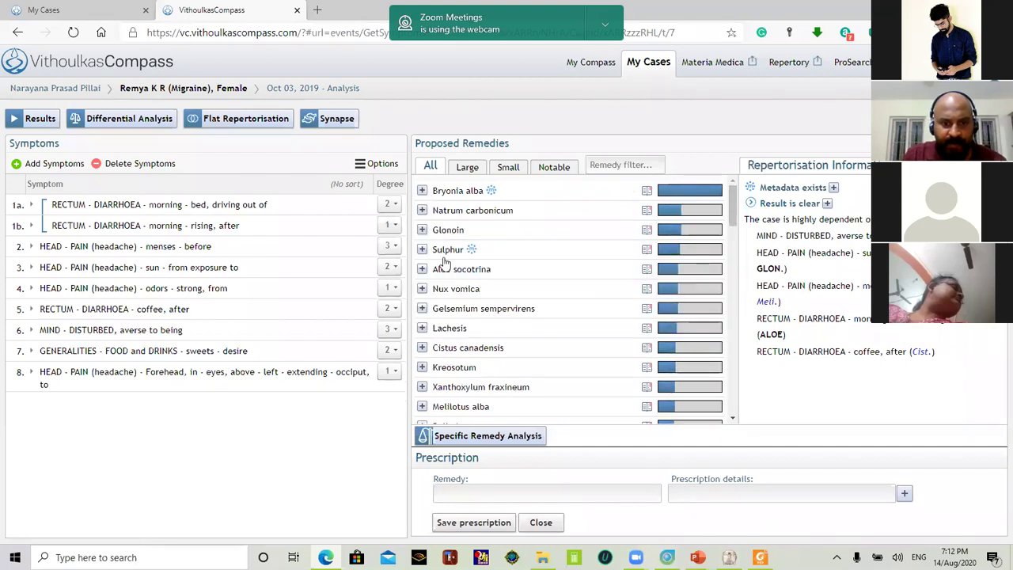
Compare the matching and missing symptoms of Natrum carbonicum, Glonoin and Sulphur in the proposed remedies
click(422, 210)
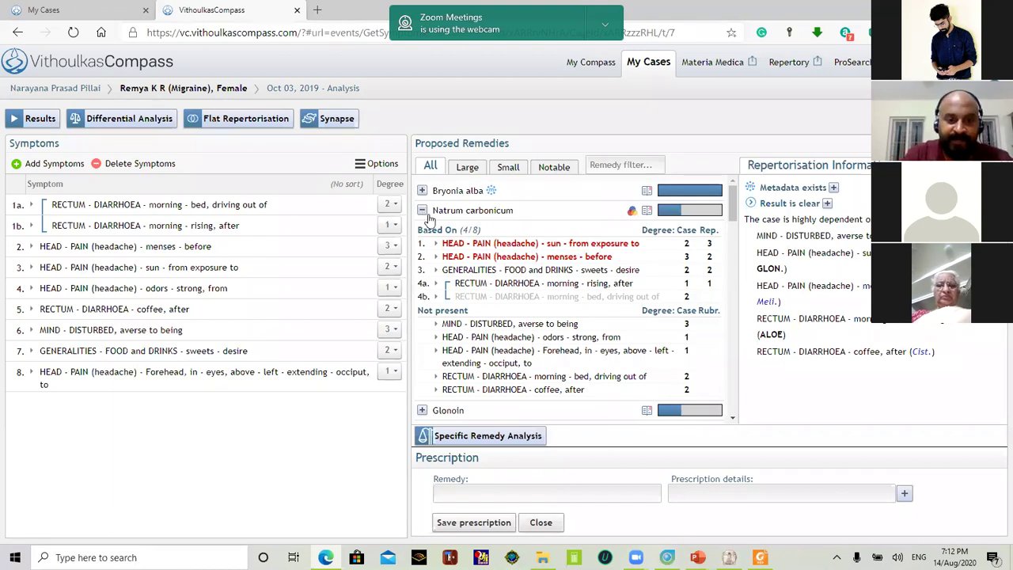
click(422, 211)
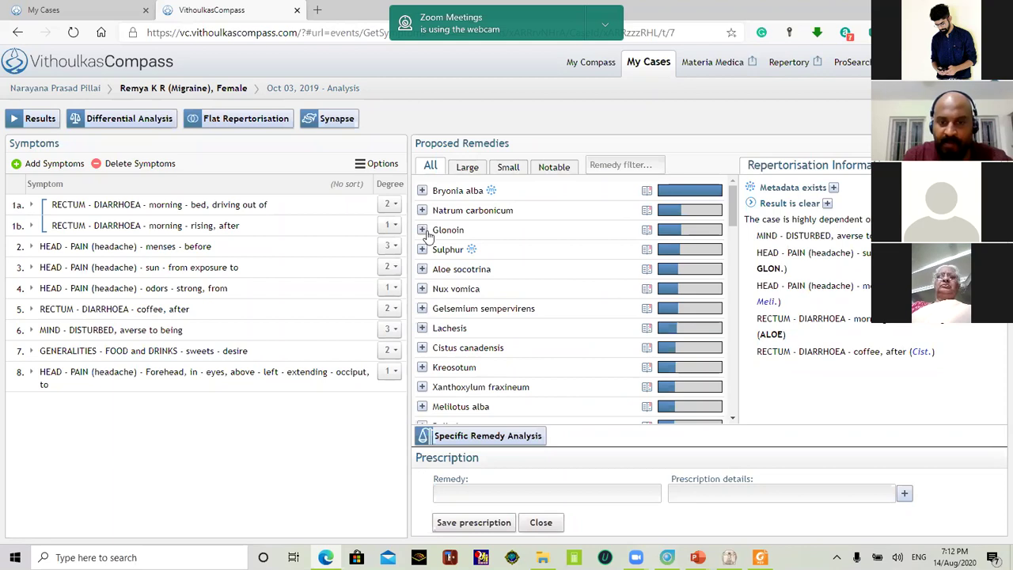
click(423, 231)
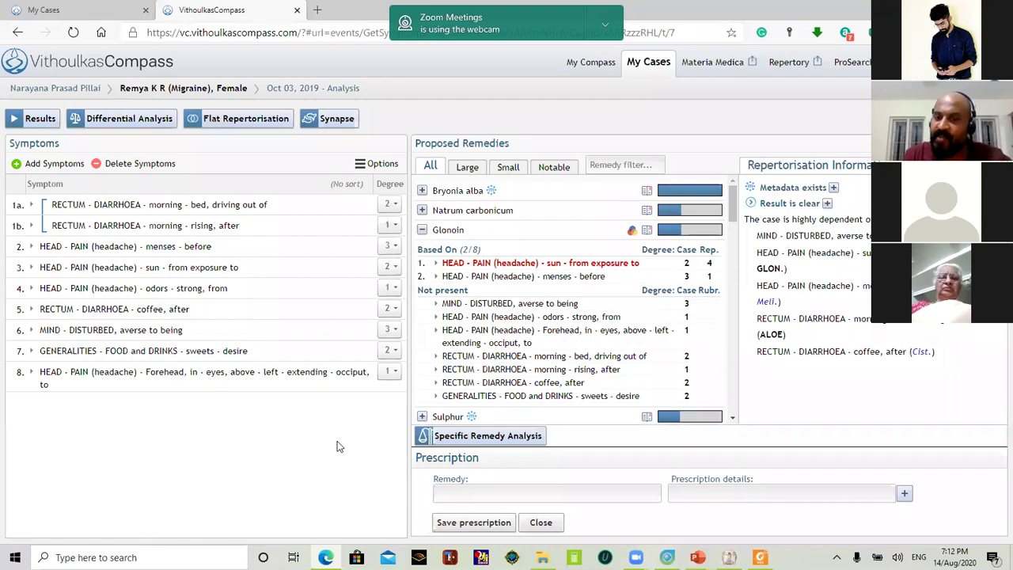
click(421, 229)
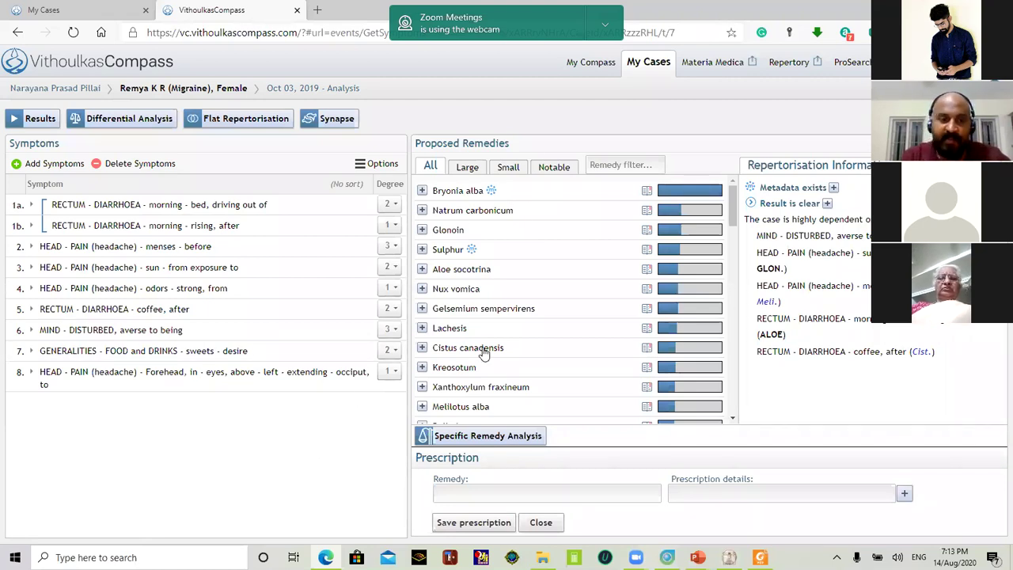
click(422, 250)
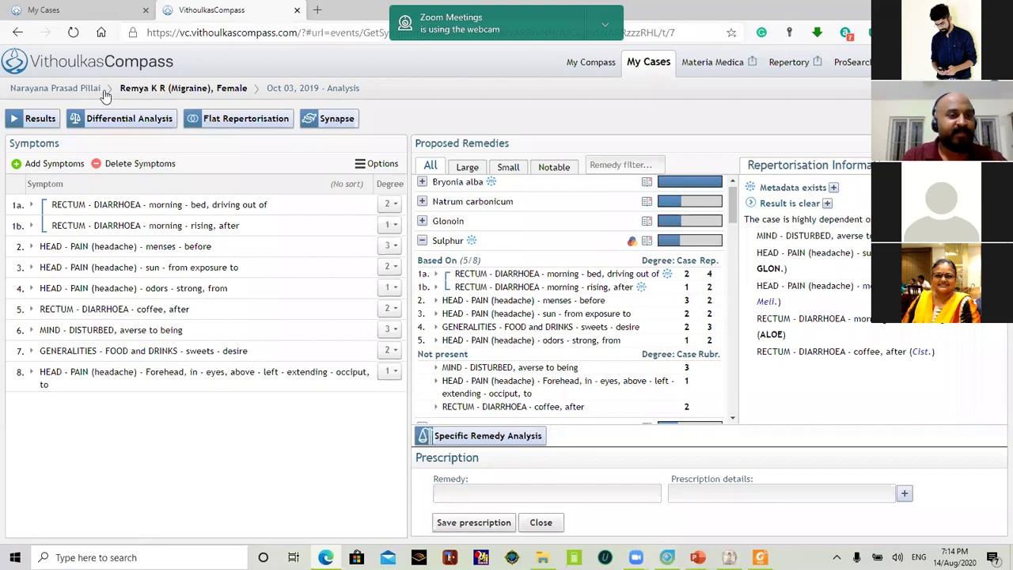
Return to the migraine case history, close its browser tab and open a new blank tab
click(177, 89)
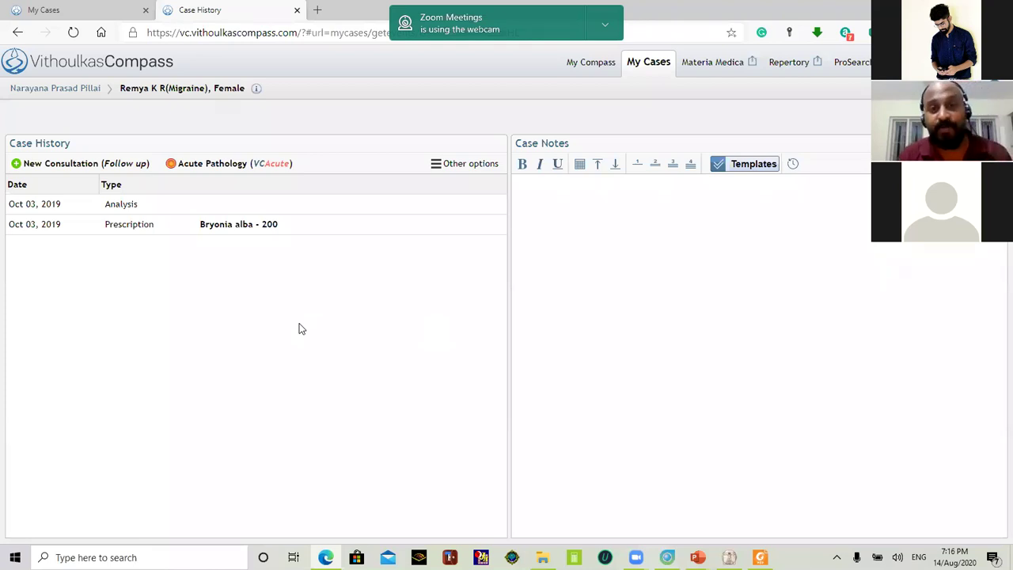
click(101, 8)
click(208, 7)
click(297, 10)
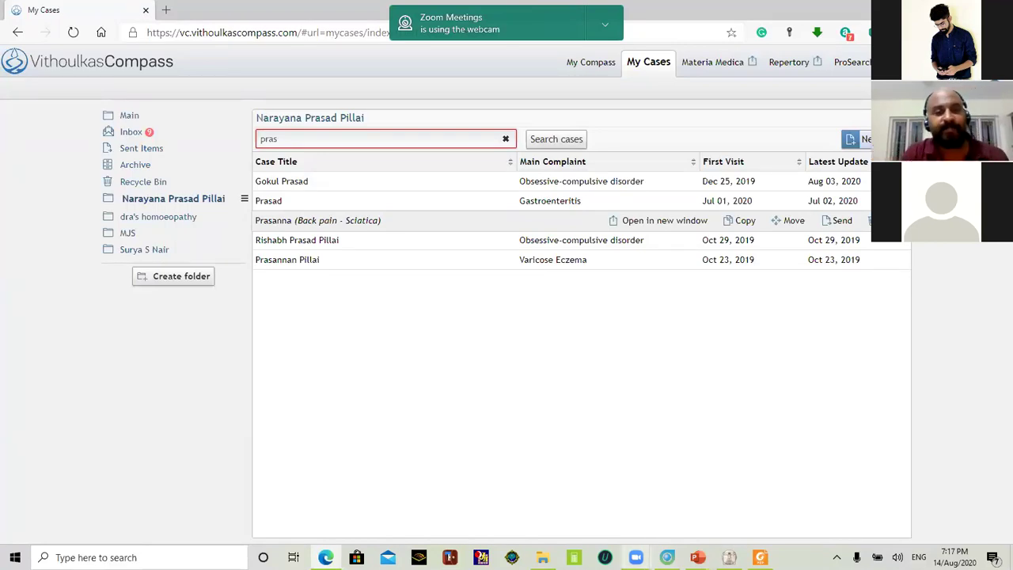
click(167, 11)
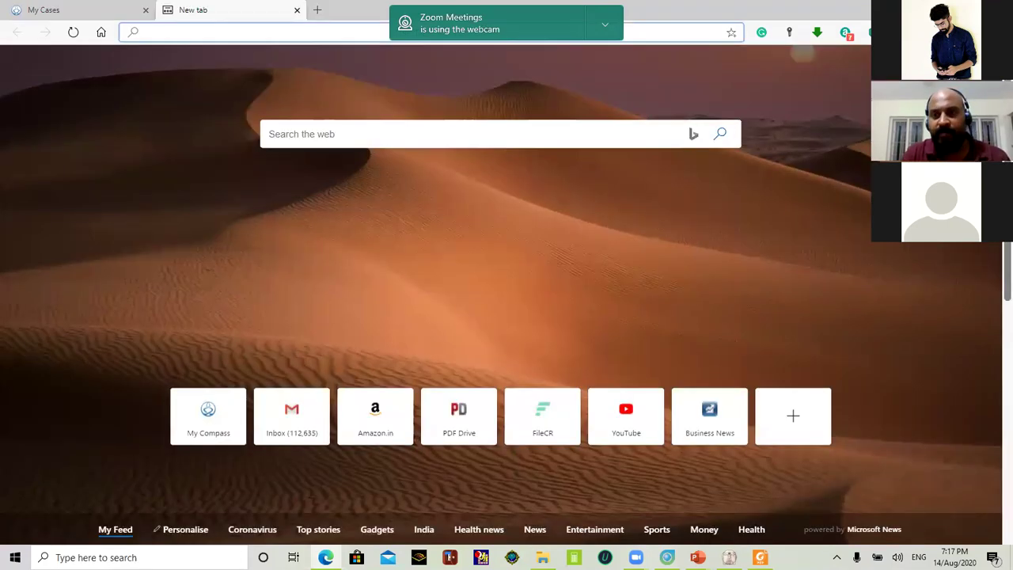